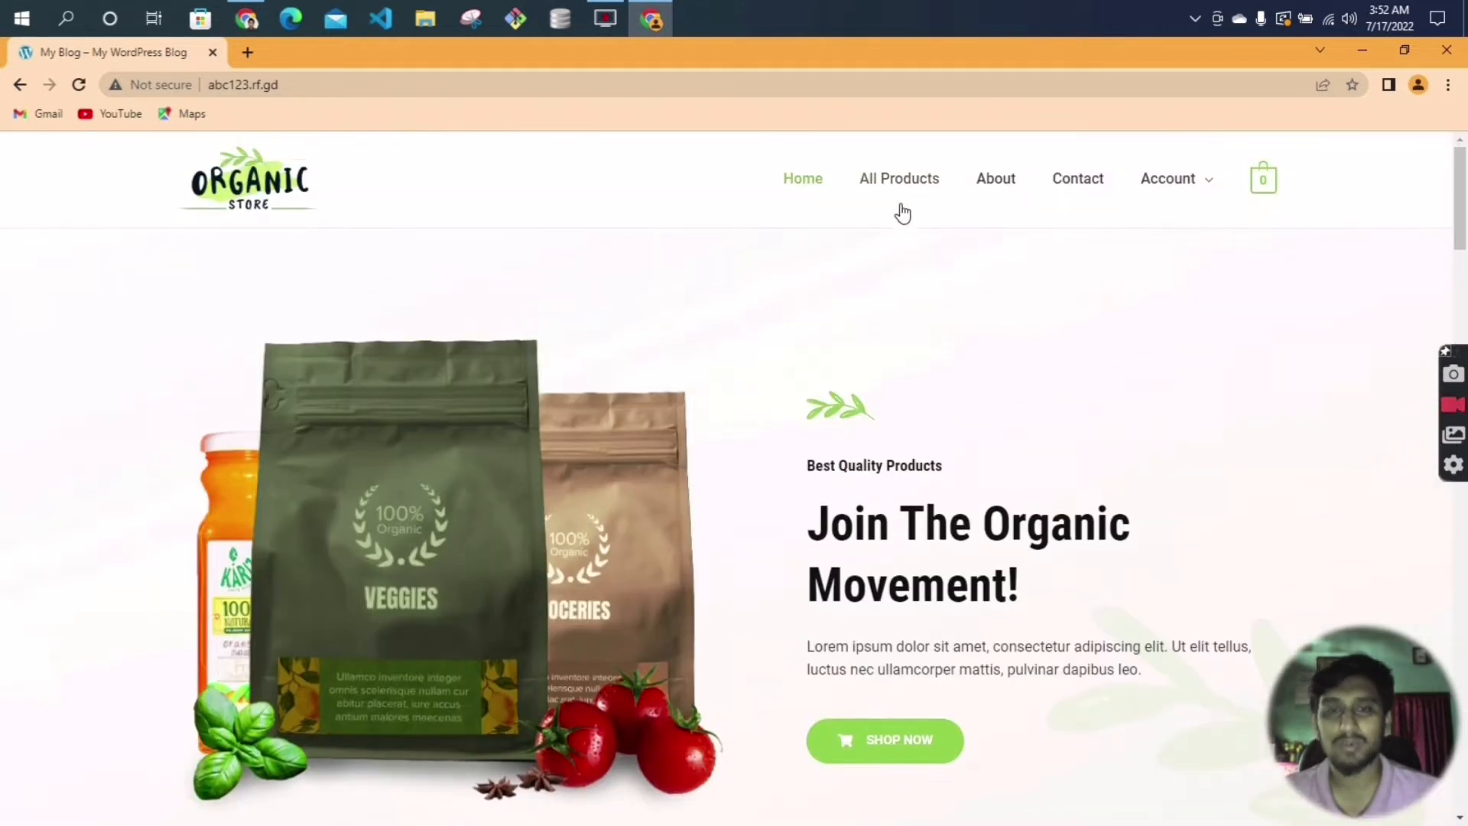
# Open the All Products shop page listing 12 products, then the About page
pyautogui.click(902, 188)
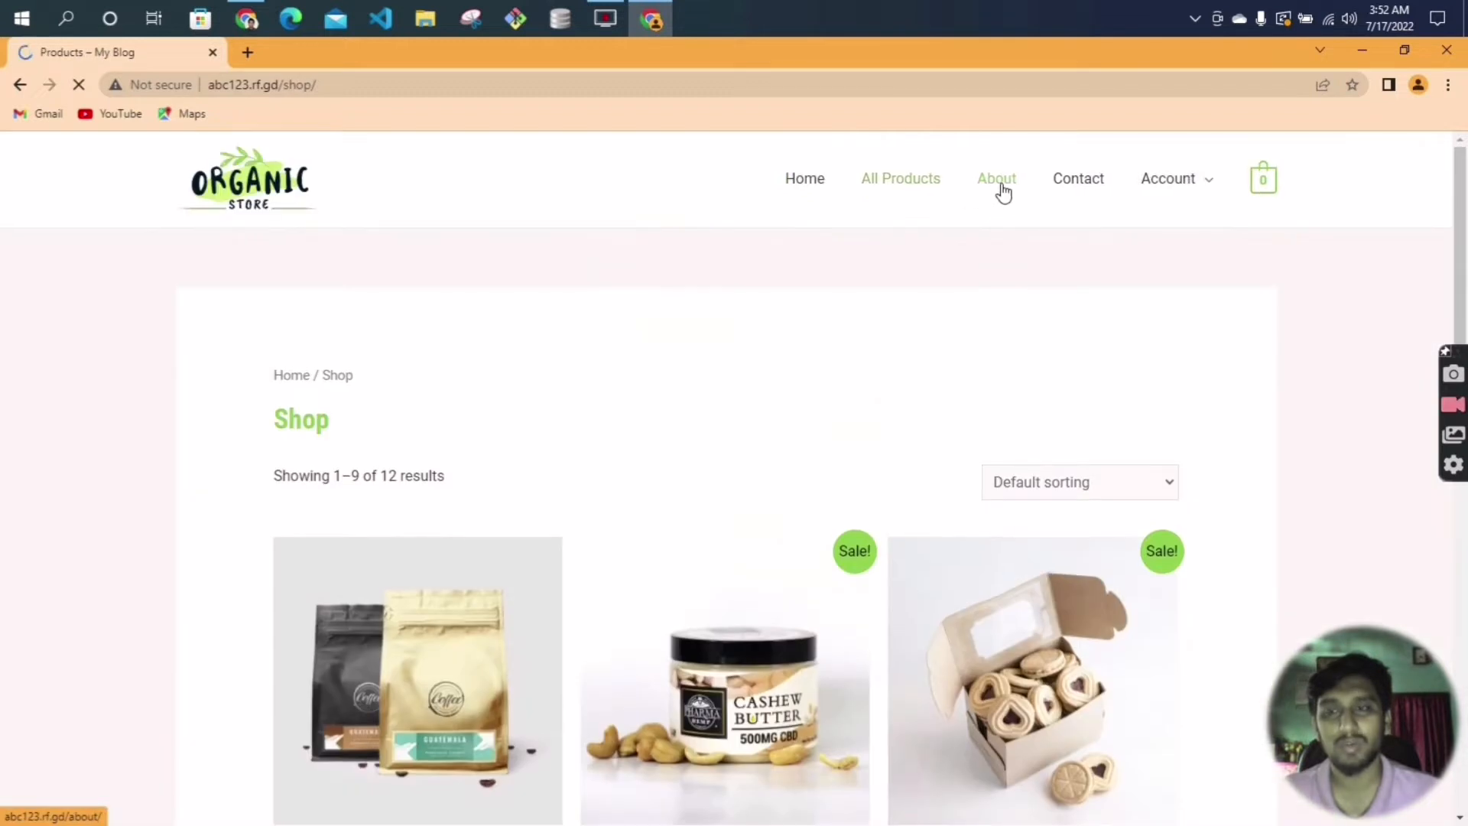
pyautogui.click(1002, 189)
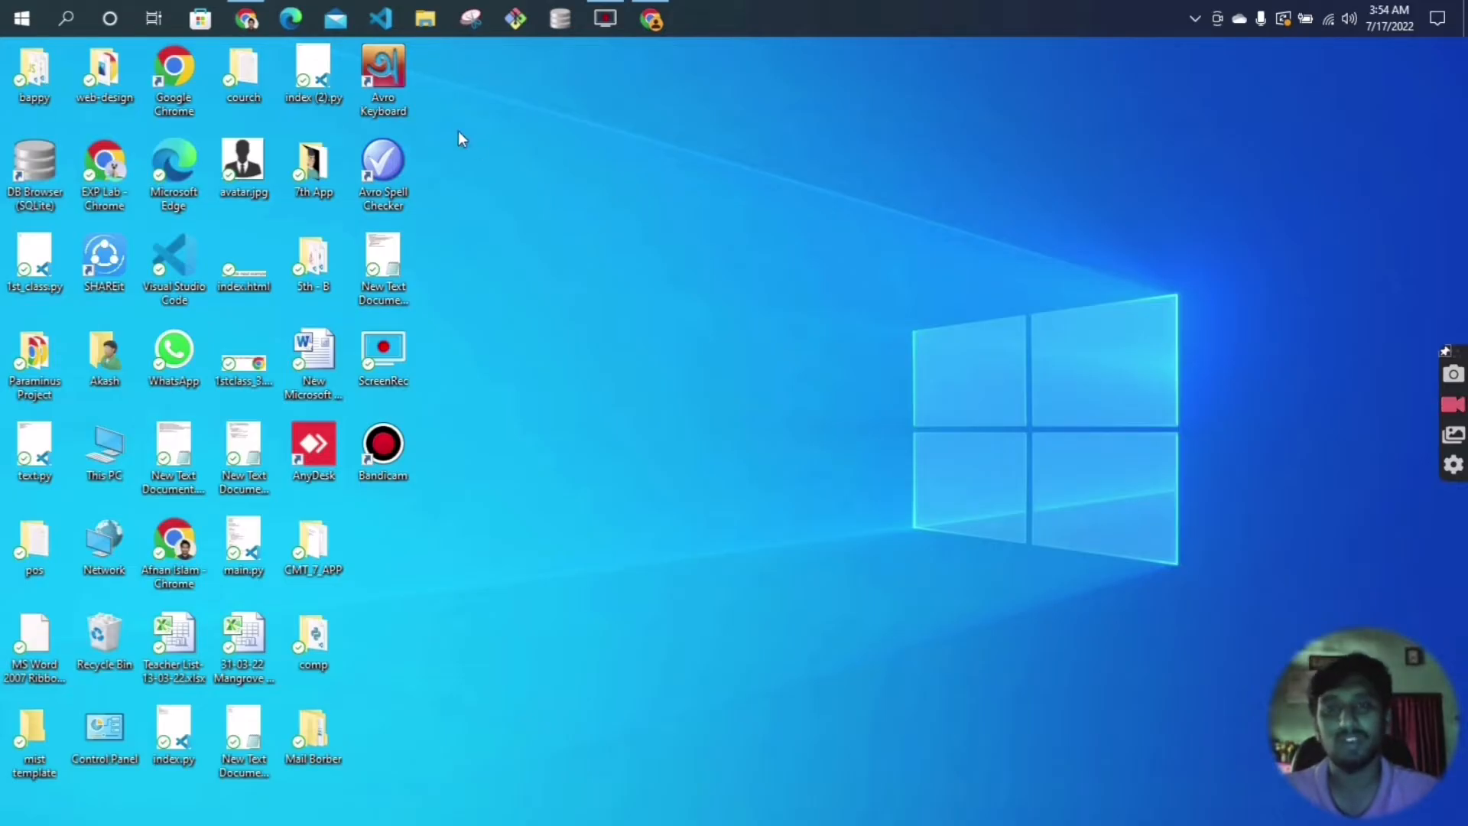
# Restore Chrome, close the old site and hosting tabs, and search for infinityfree in a new tab
pyautogui.click(246, 18)
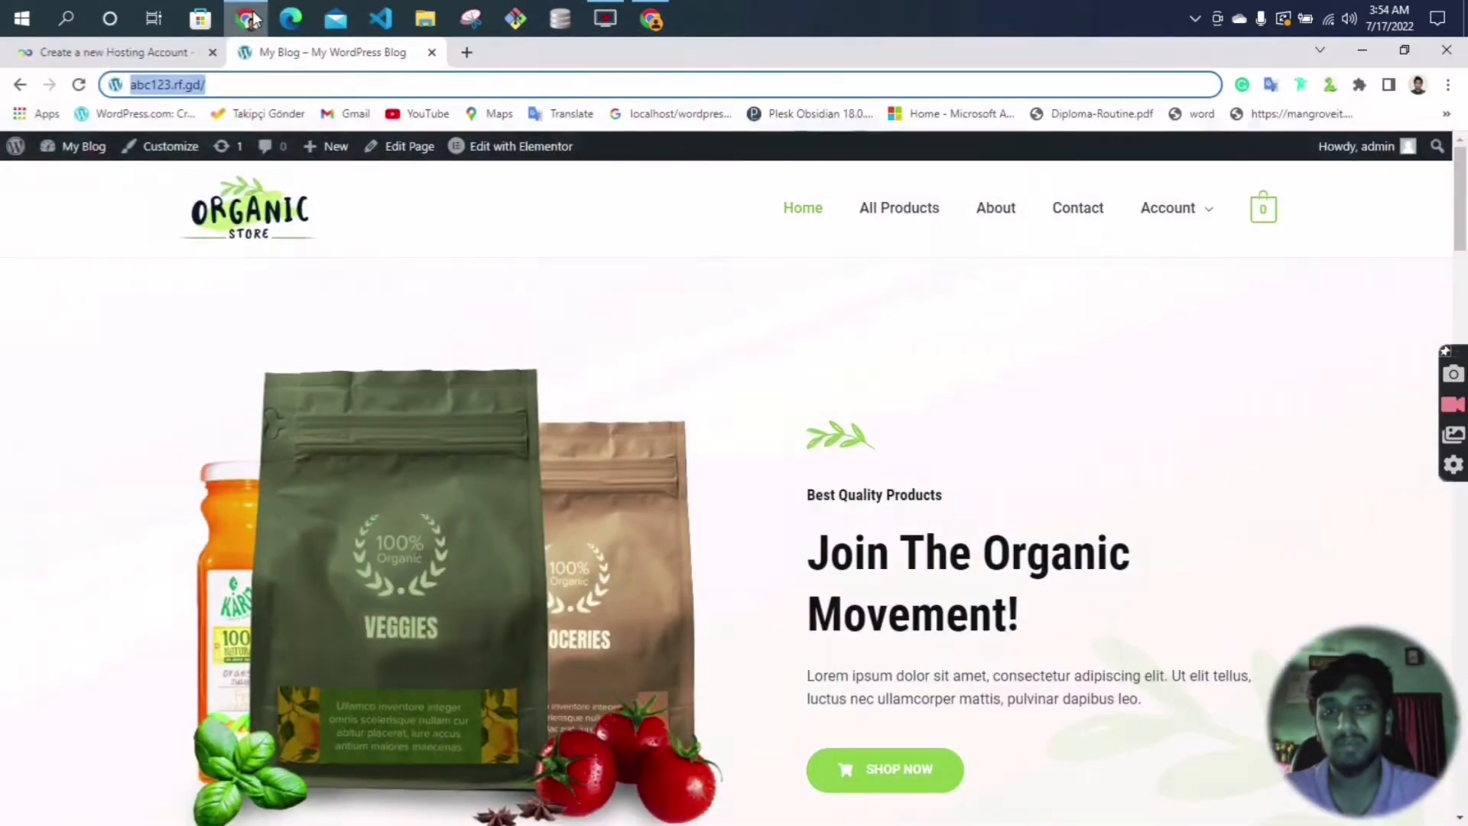
pyautogui.click(466, 52)
pyautogui.click(431, 52)
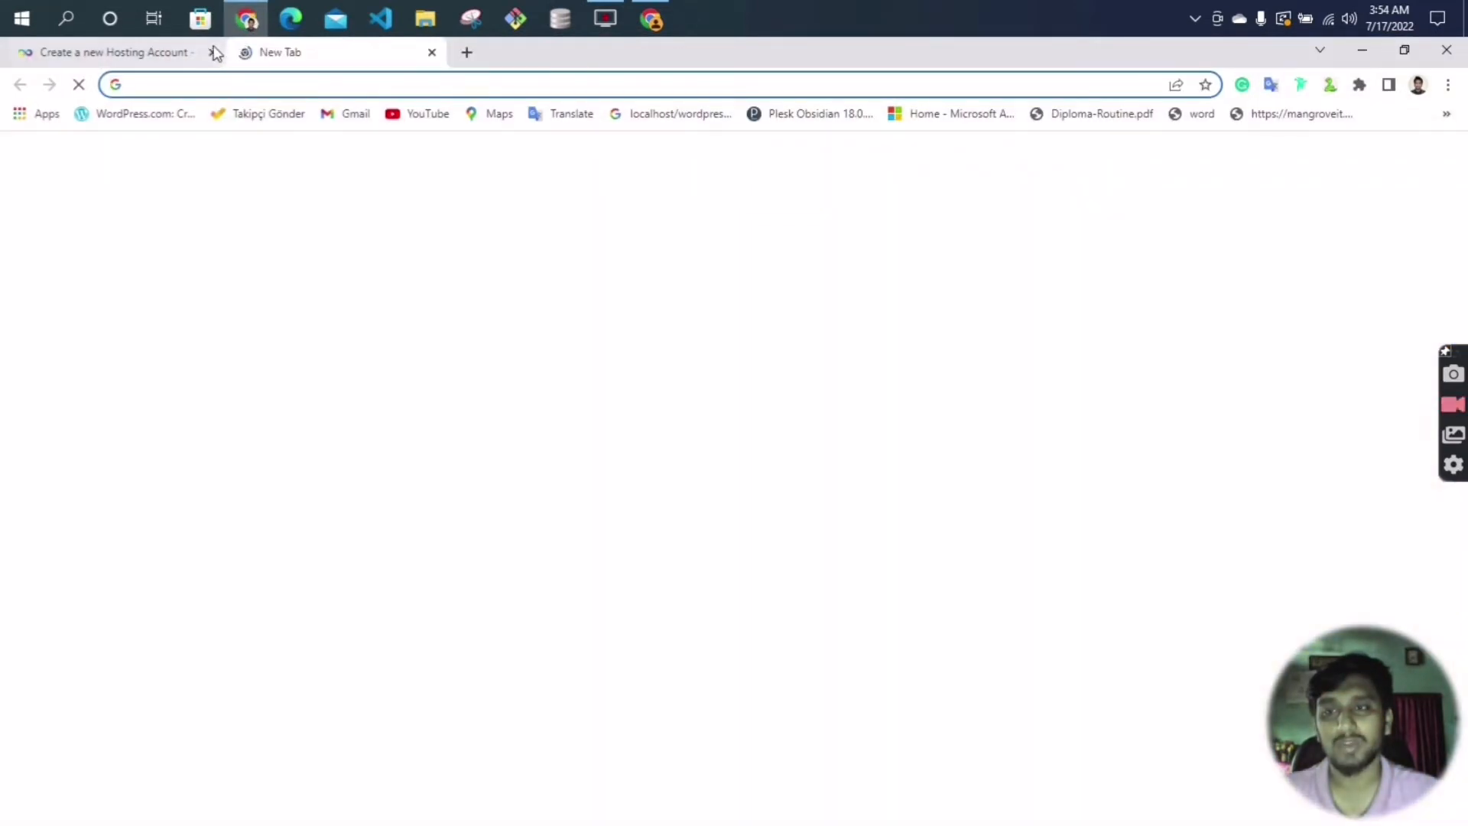
pyautogui.click(205, 52)
pyautogui.click(213, 52)
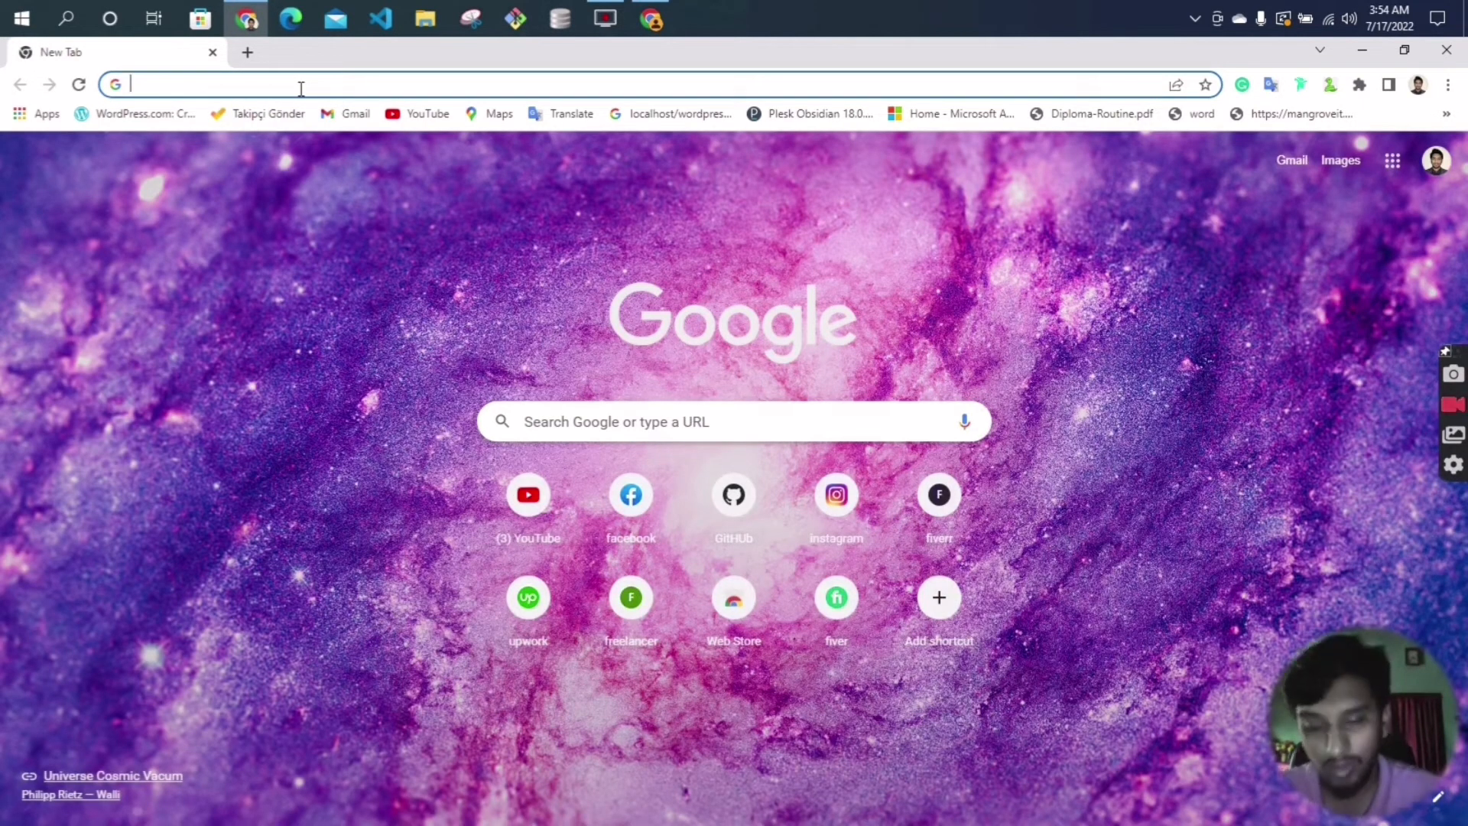
pyautogui.write('infinityfree')
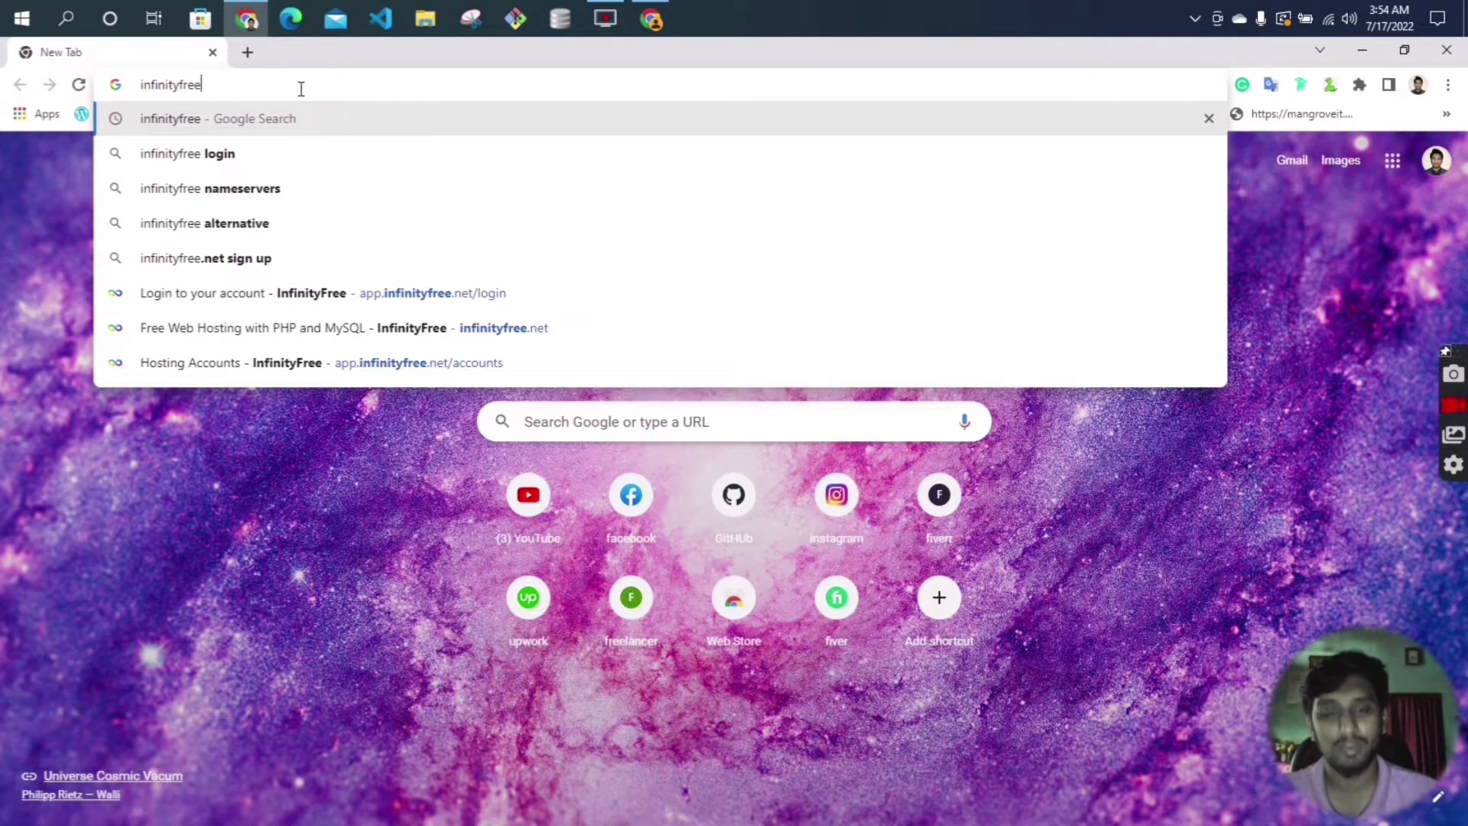
pyautogui.press('Return')
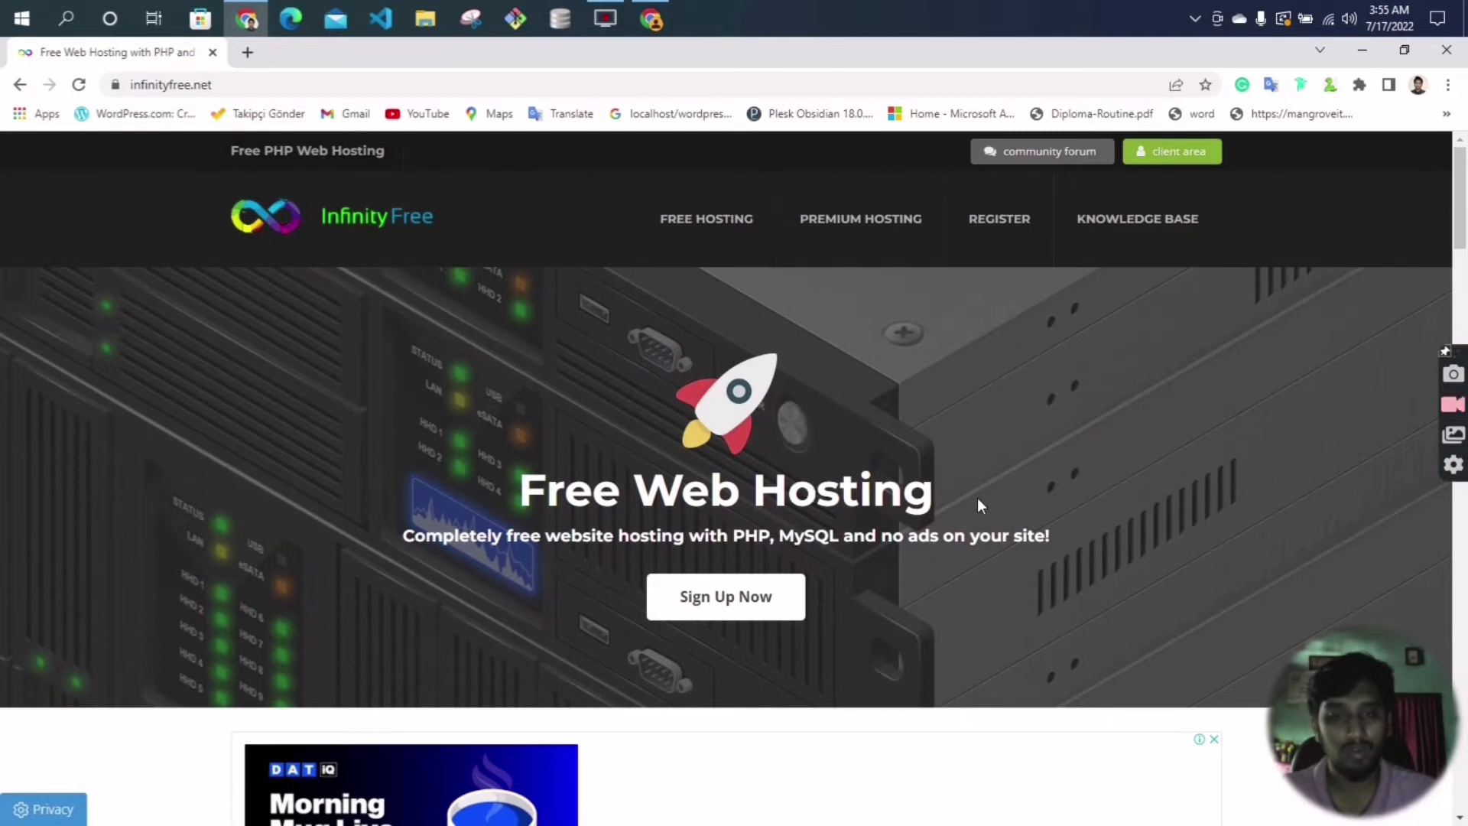
# Open the sign-up form and fill in the email, password and confirm-password fields
pyautogui.click(726, 600)
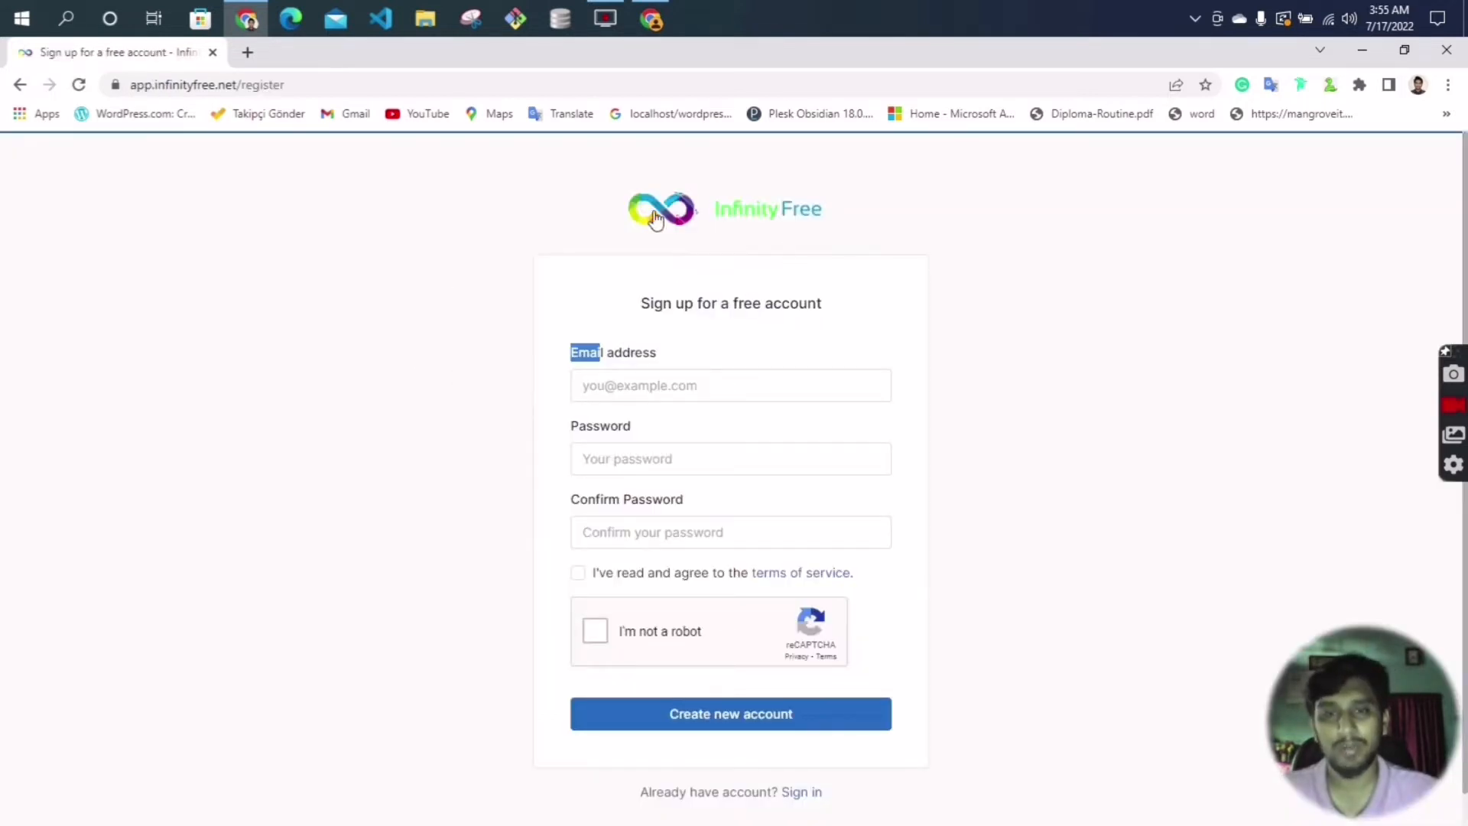
pyautogui.click(517, 428)
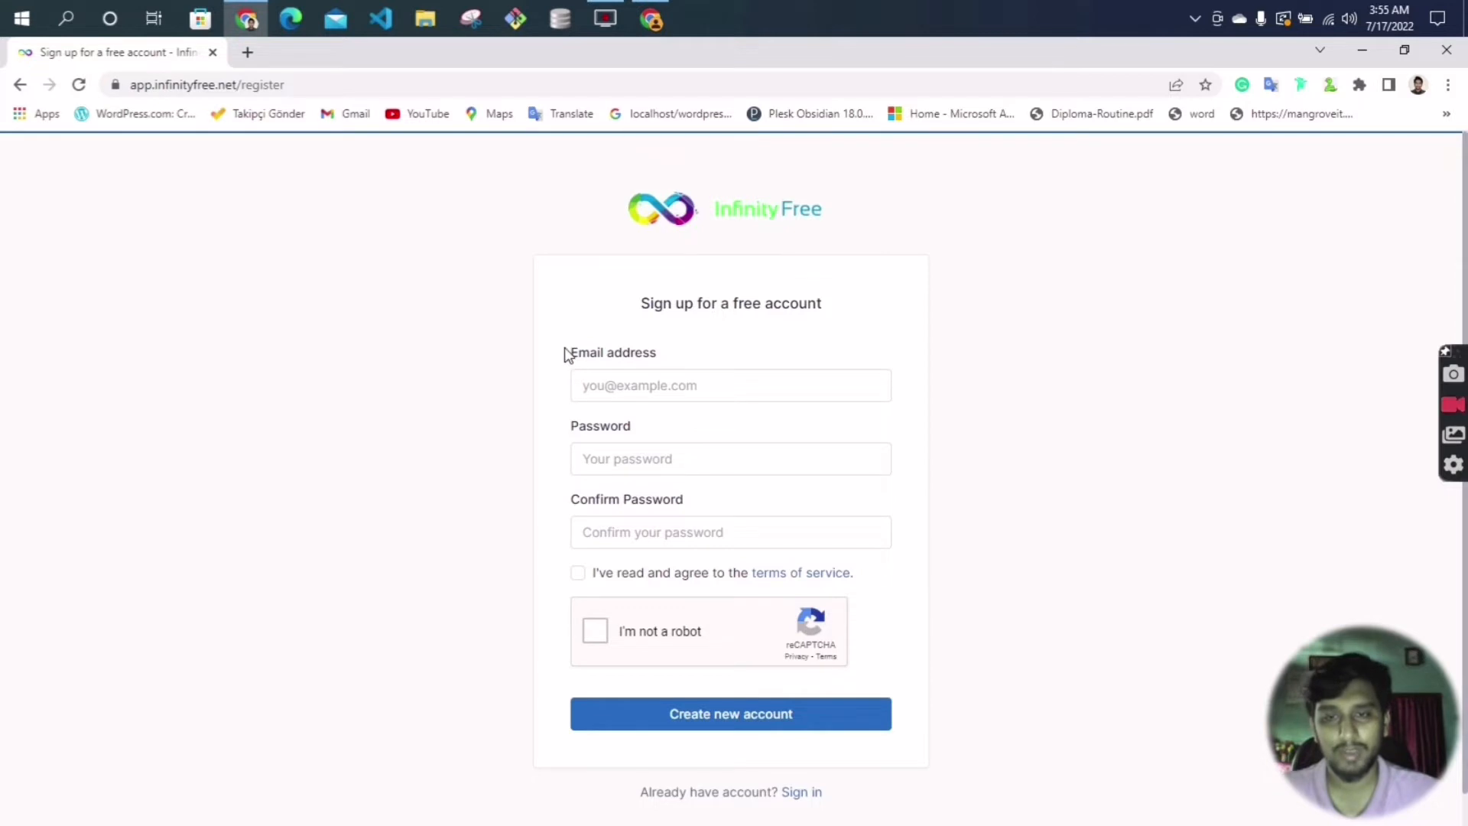
pyautogui.moveTo(564, 353); pyautogui.dragTo(662, 348)
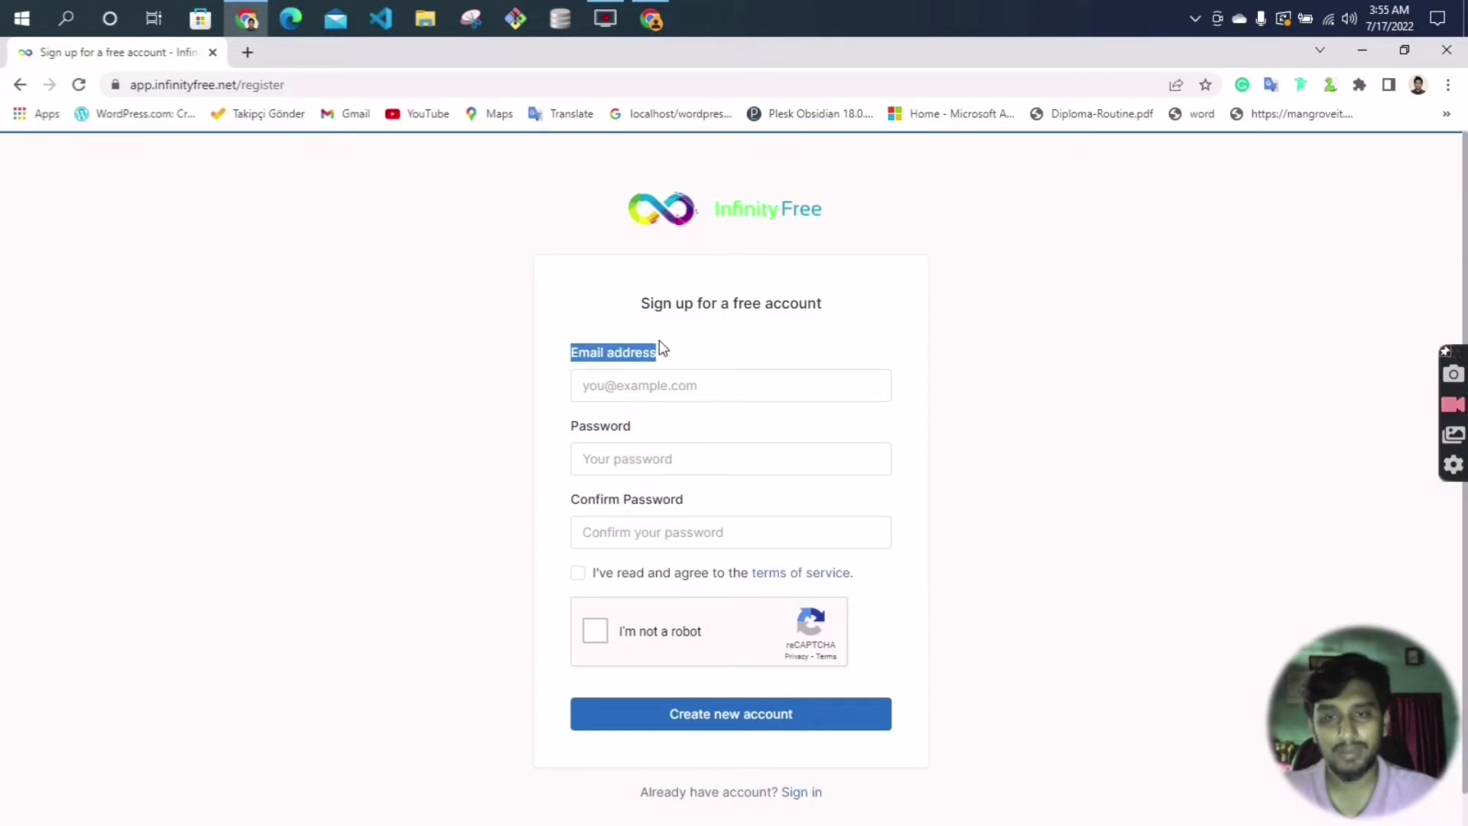
pyautogui.click(617, 383)
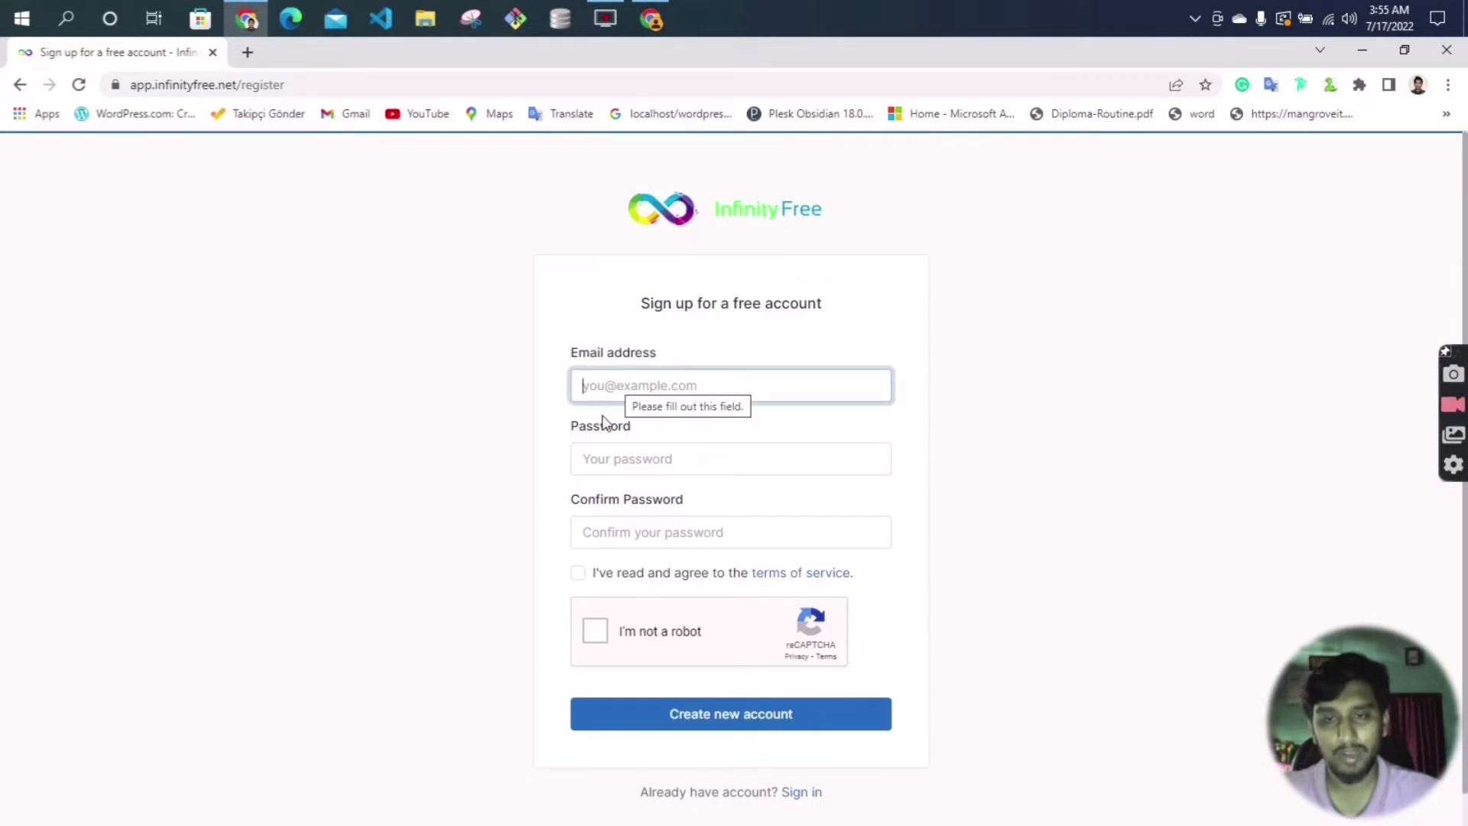
pyautogui.click(574, 433)
pyautogui.moveTo(575, 432); pyautogui.dragTo(658, 426)
pyautogui.click(655, 458)
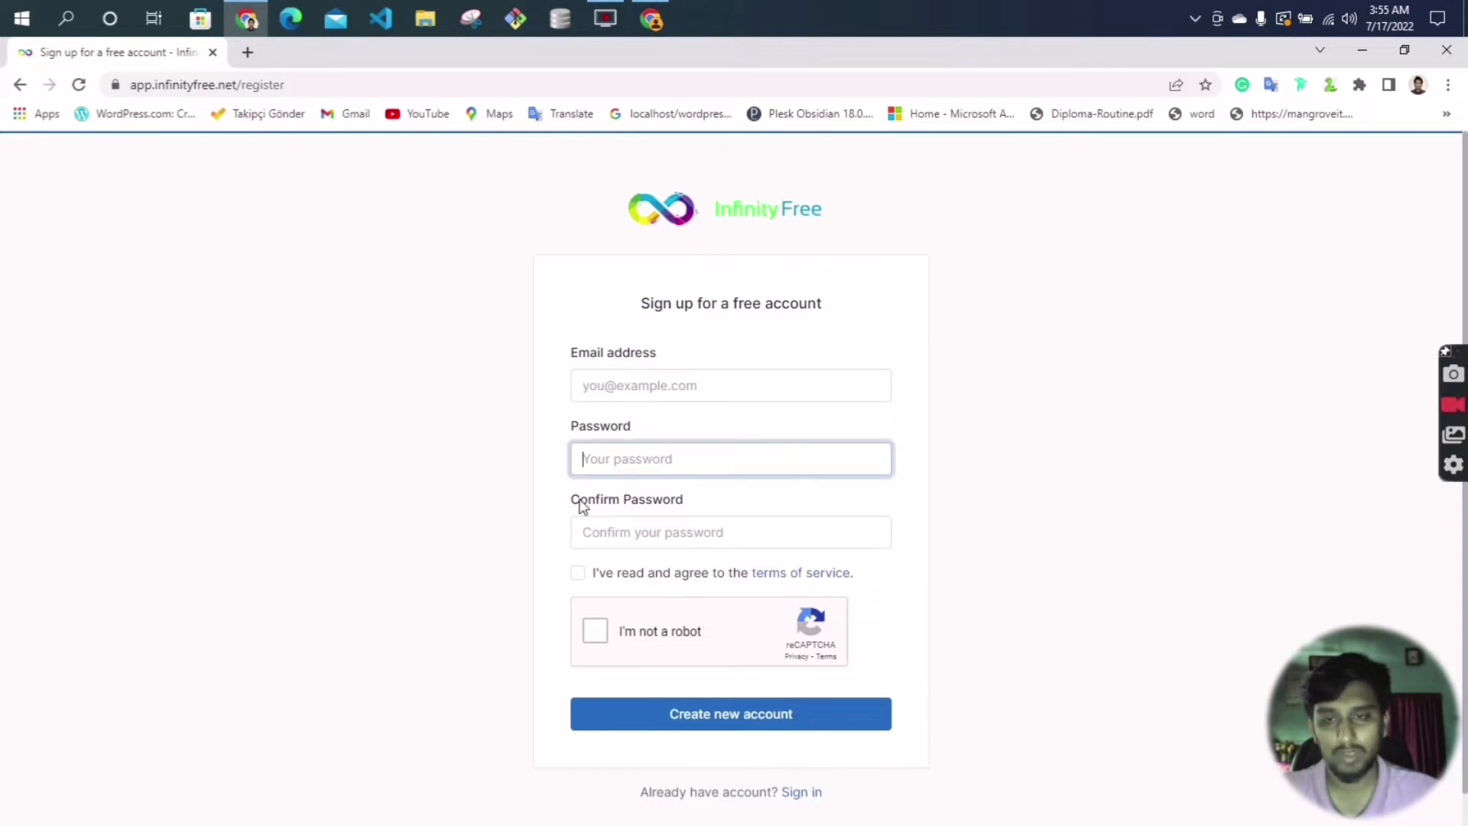
pyautogui.moveTo(564, 506); pyautogui.dragTo(687, 499)
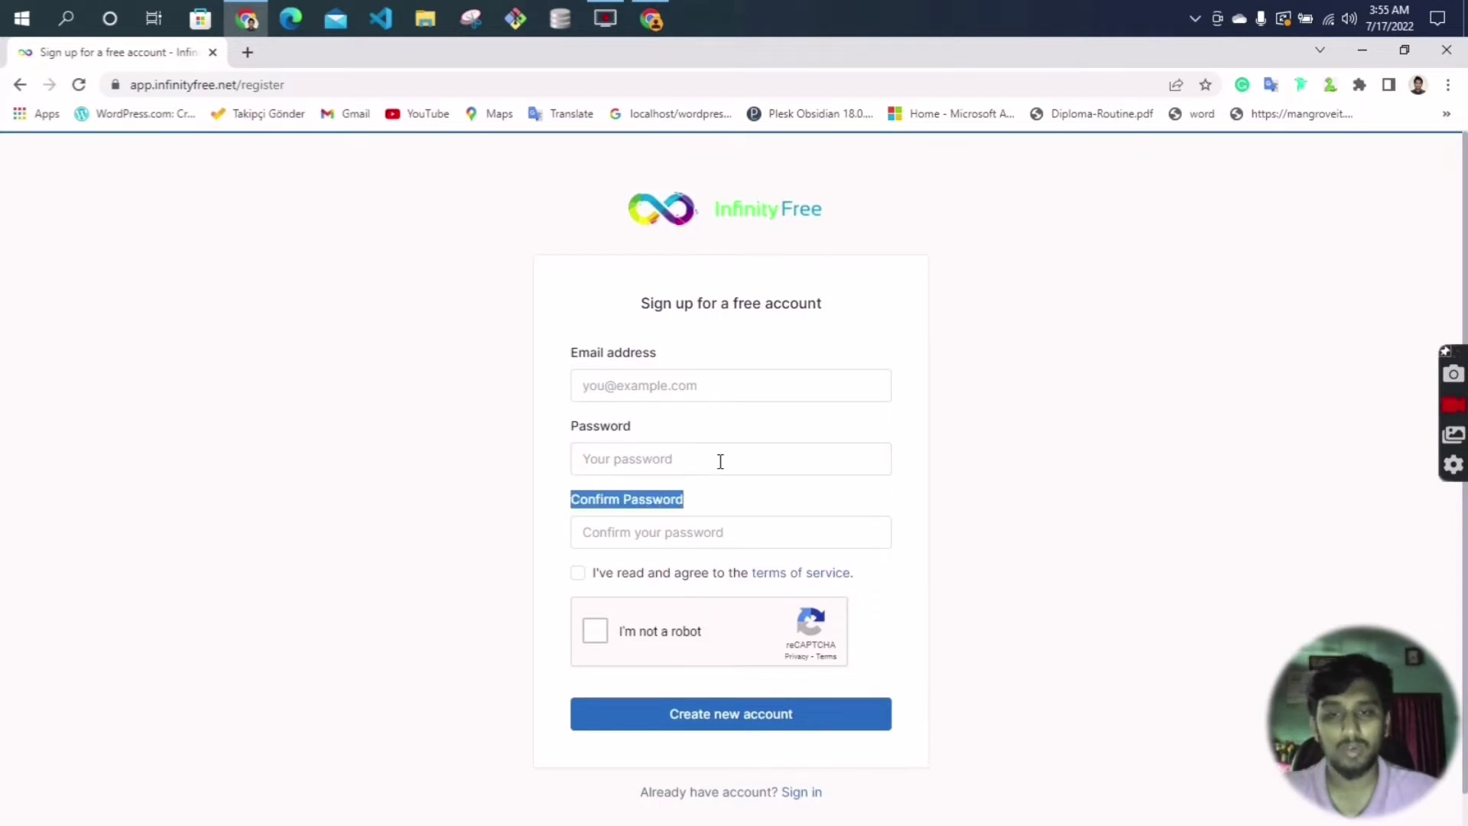
pyautogui.click(669, 535)
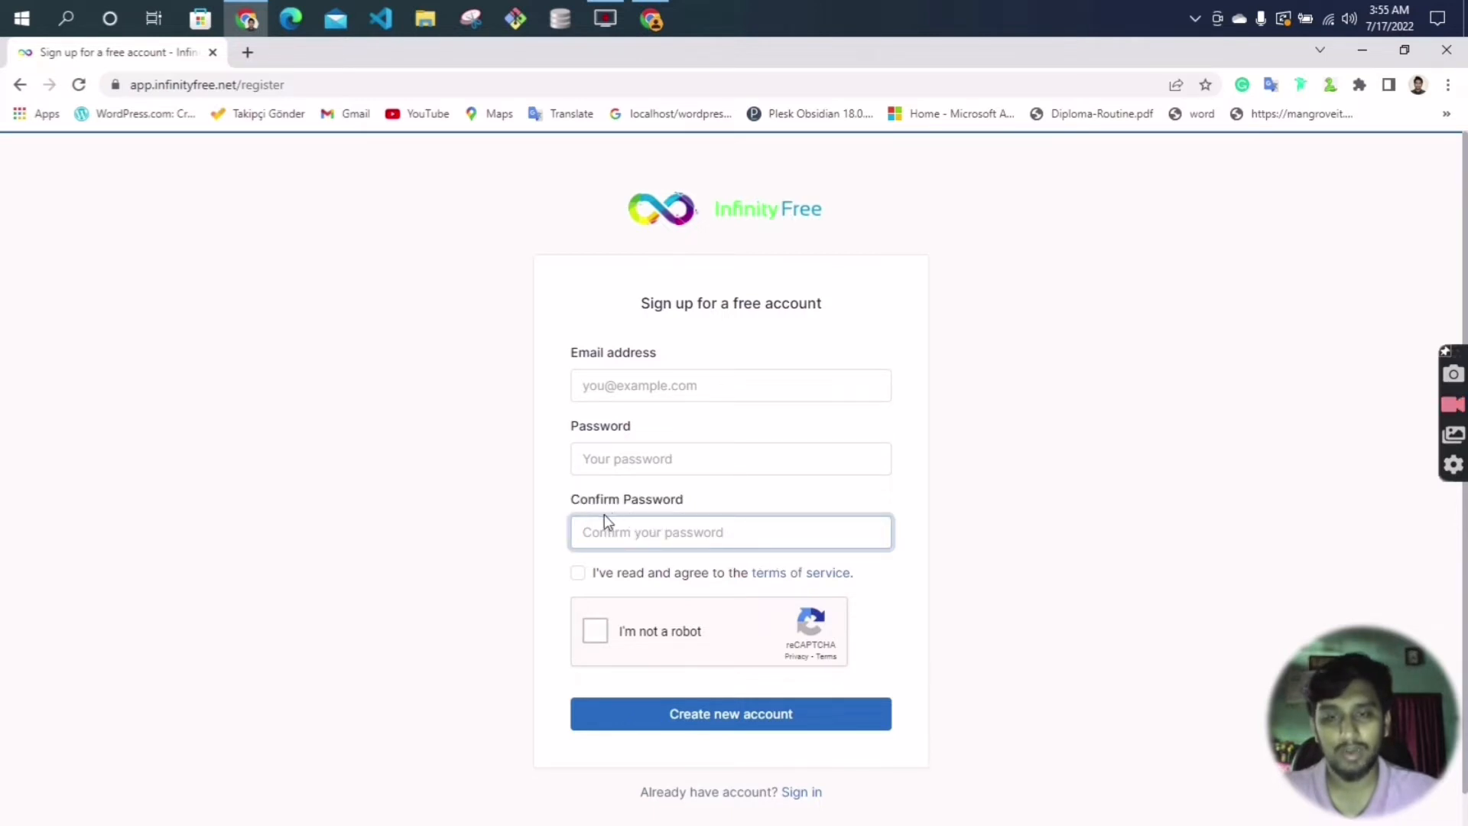
# Accept the terms, pass reCAPTCHA, recheck the email and password fields, and create the account
pyautogui.click(581, 573)
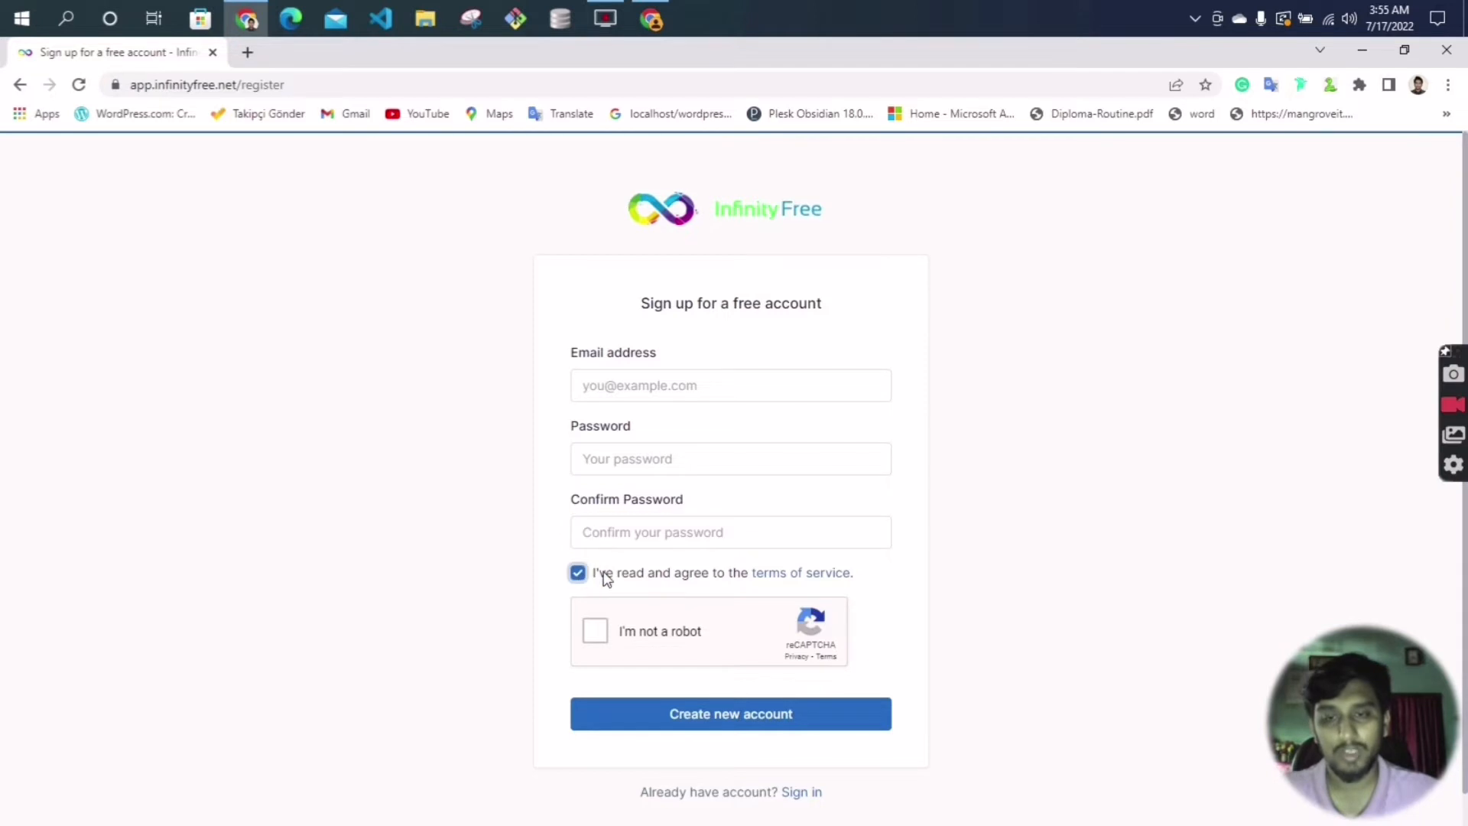
pyautogui.click(596, 631)
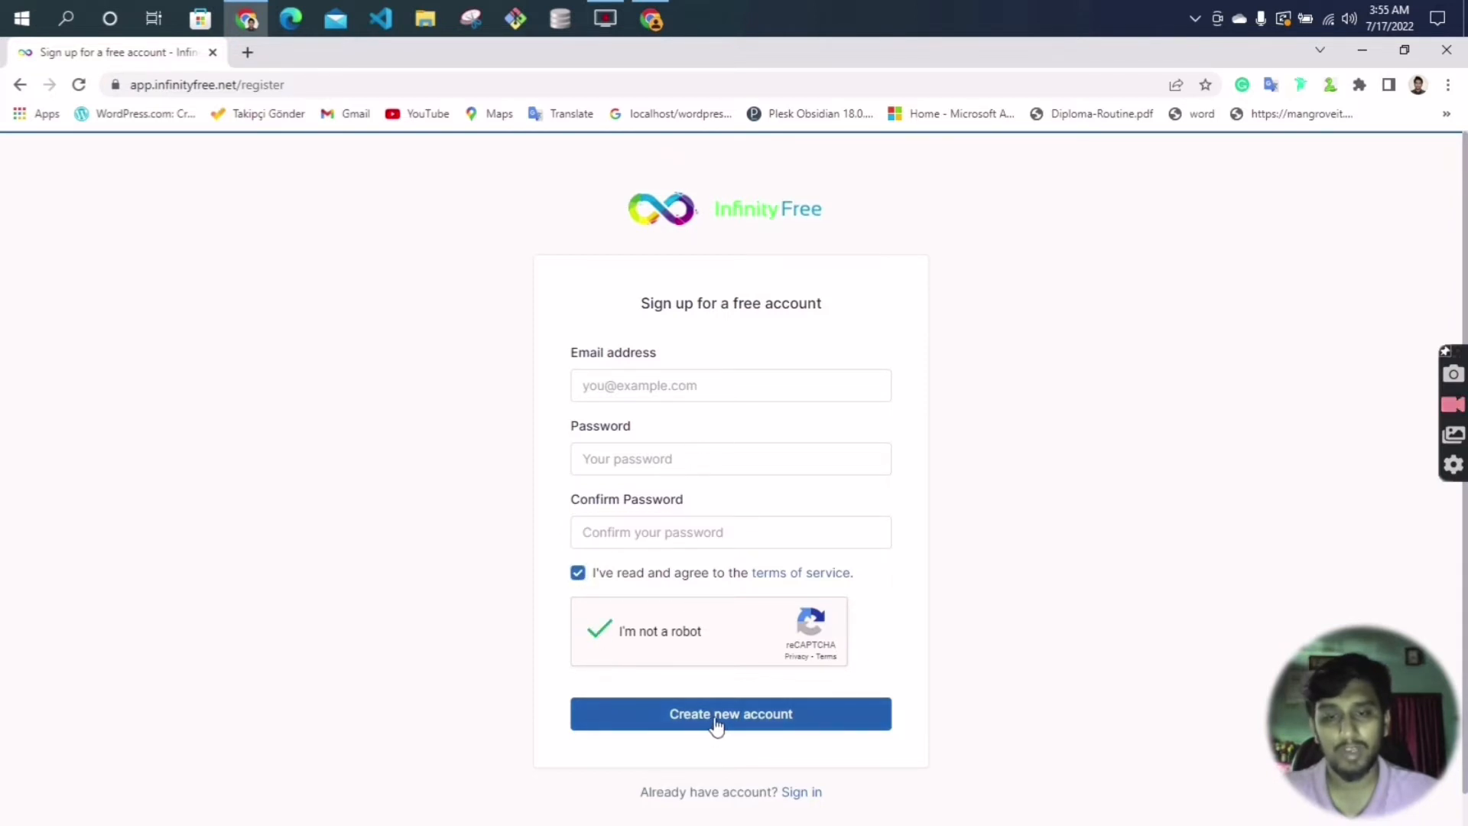
pyautogui.click(669, 385)
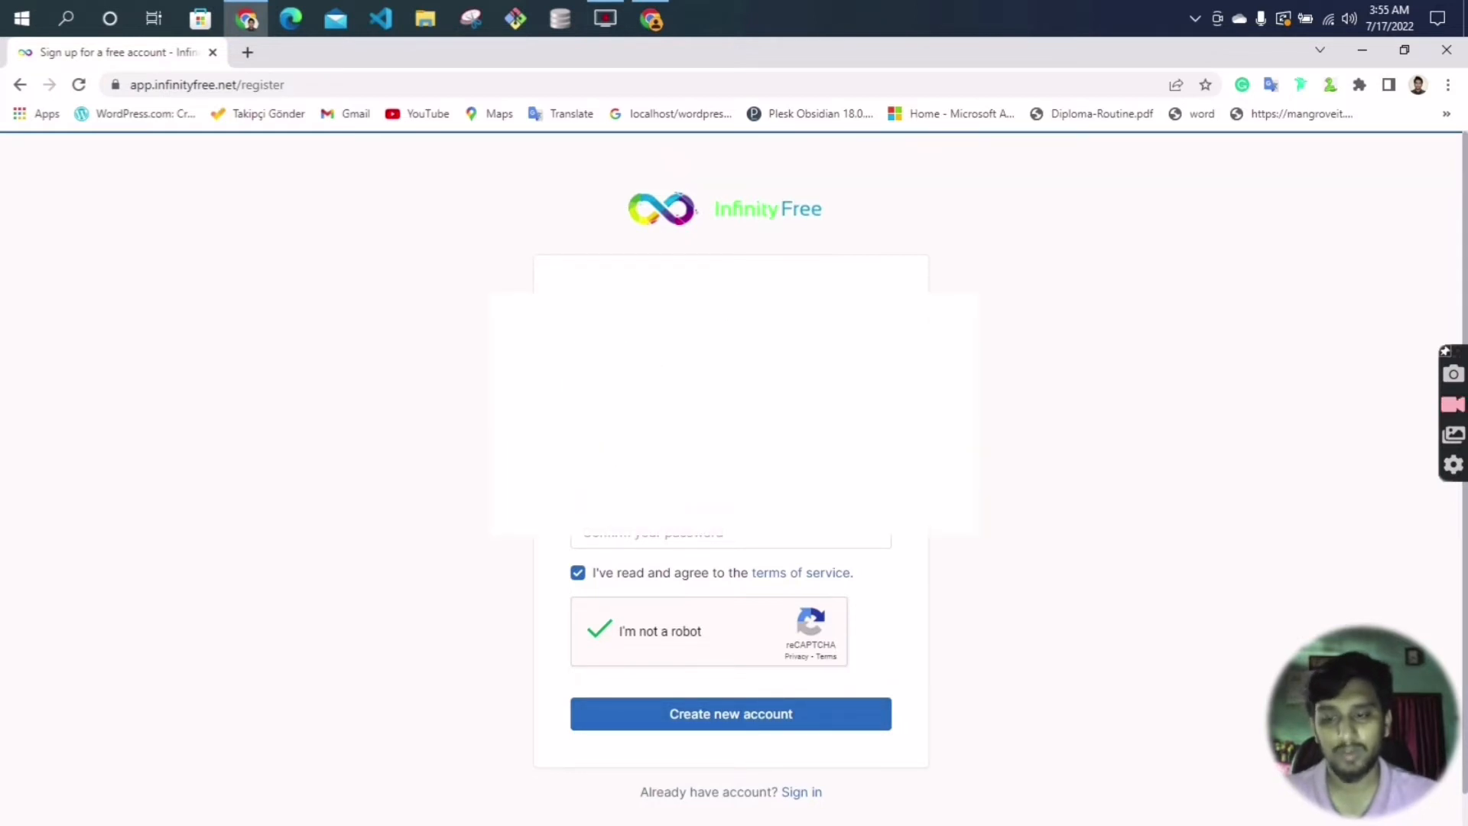
pyautogui.click(669, 528)
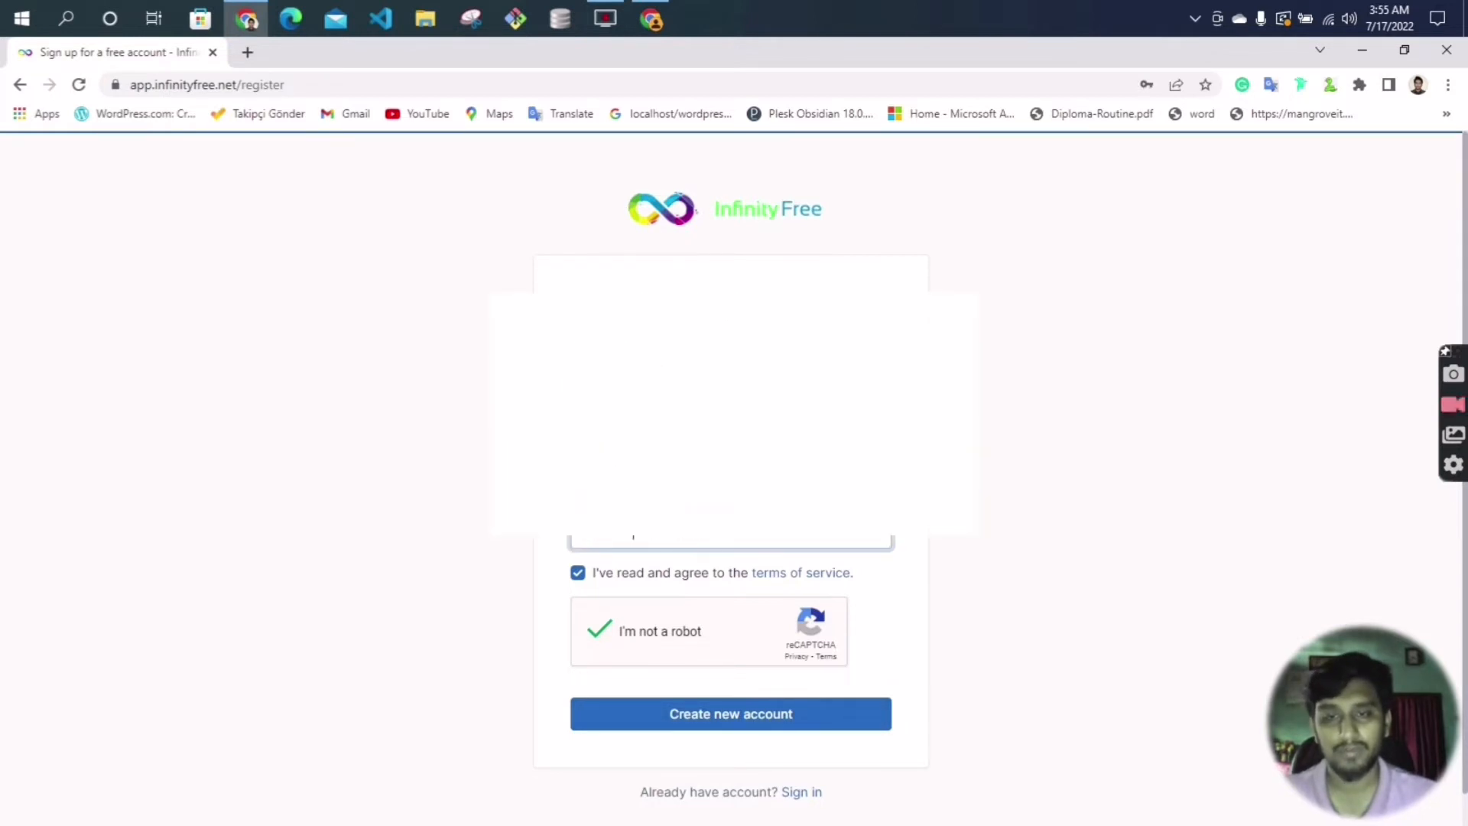
pyautogui.click(688, 463)
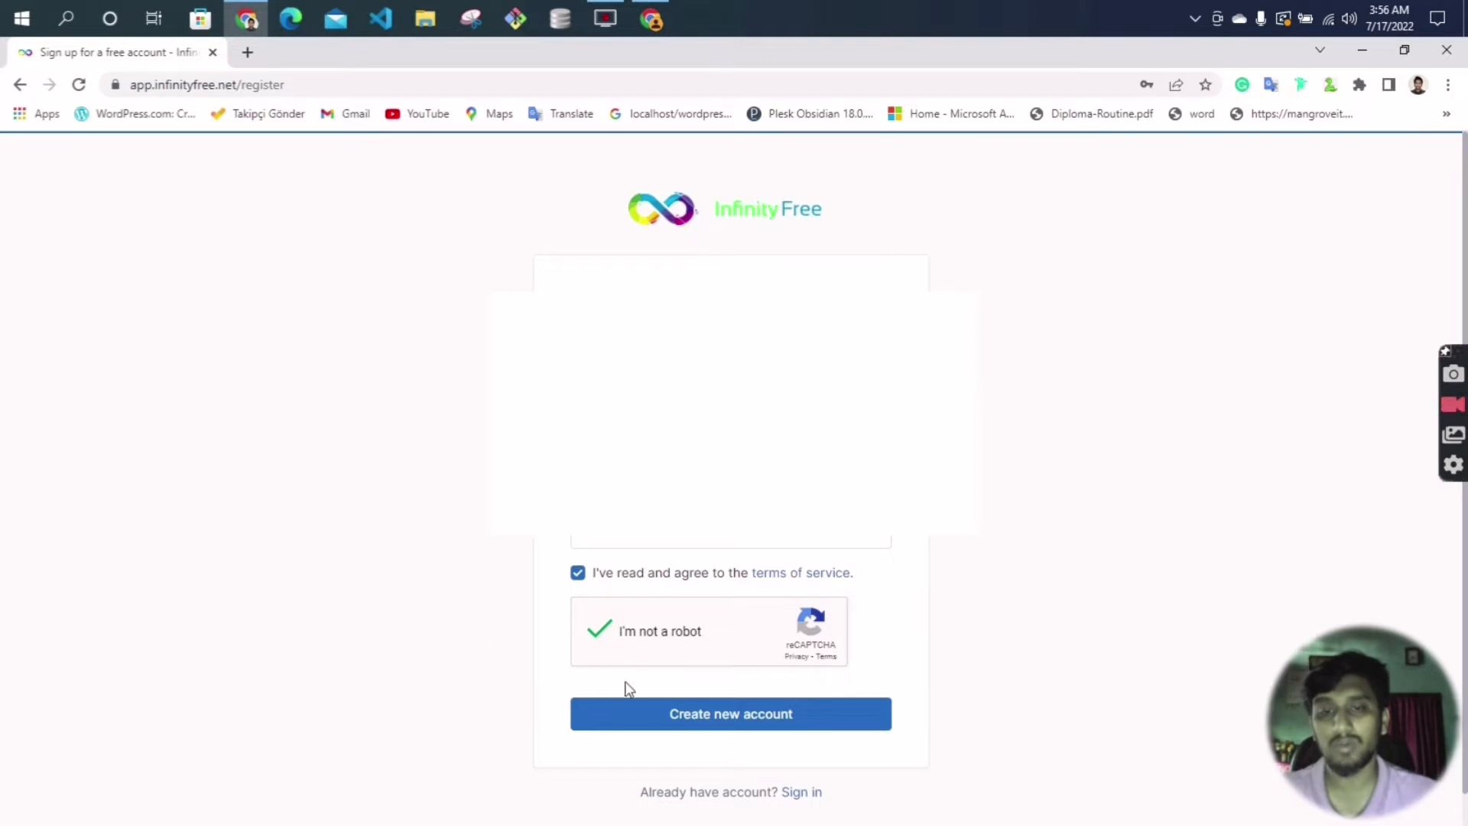
pyautogui.click(699, 724)
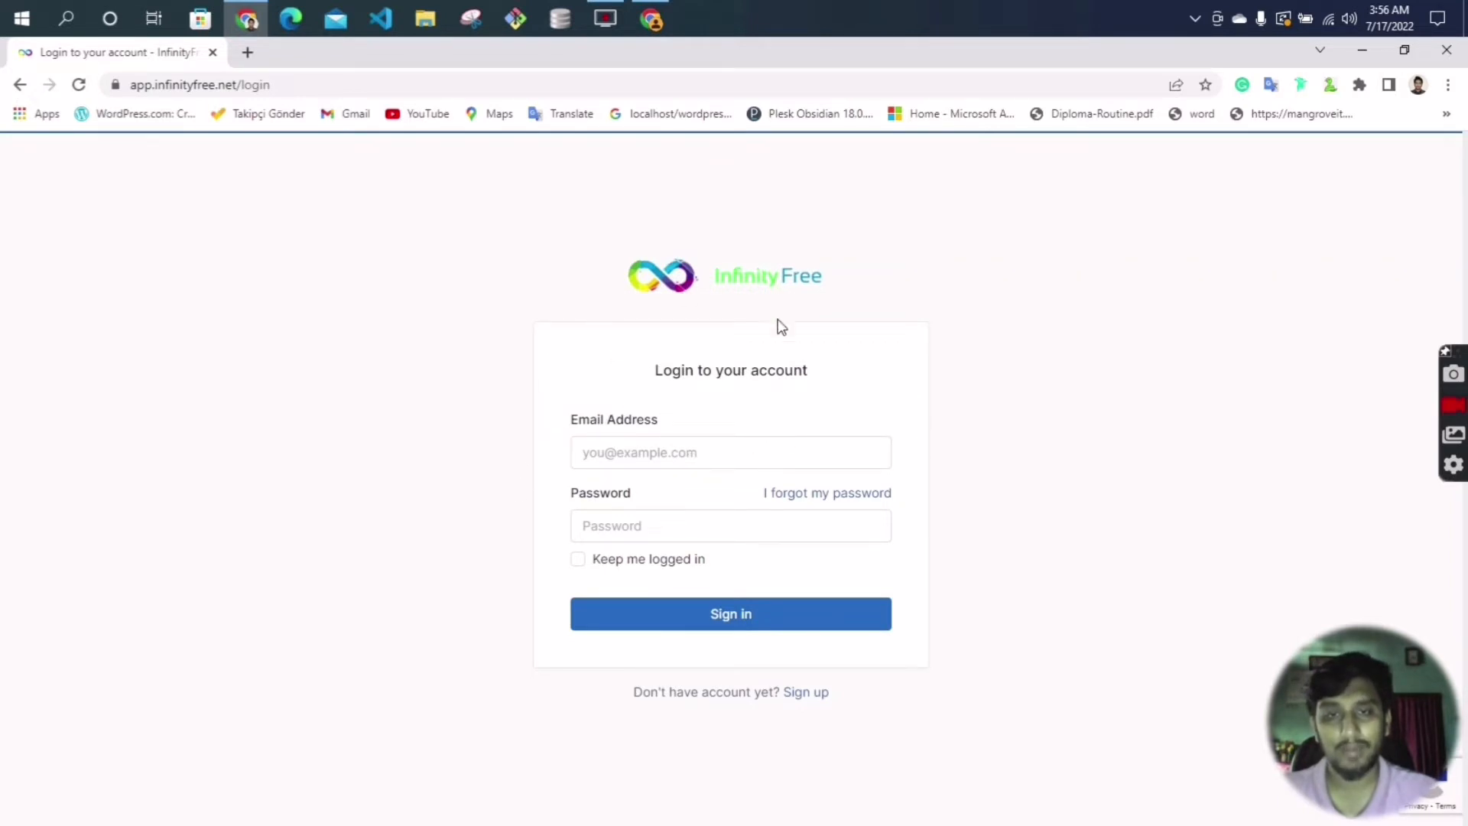
# Begin entering the account email address in the login form
pyautogui.click(642, 454)
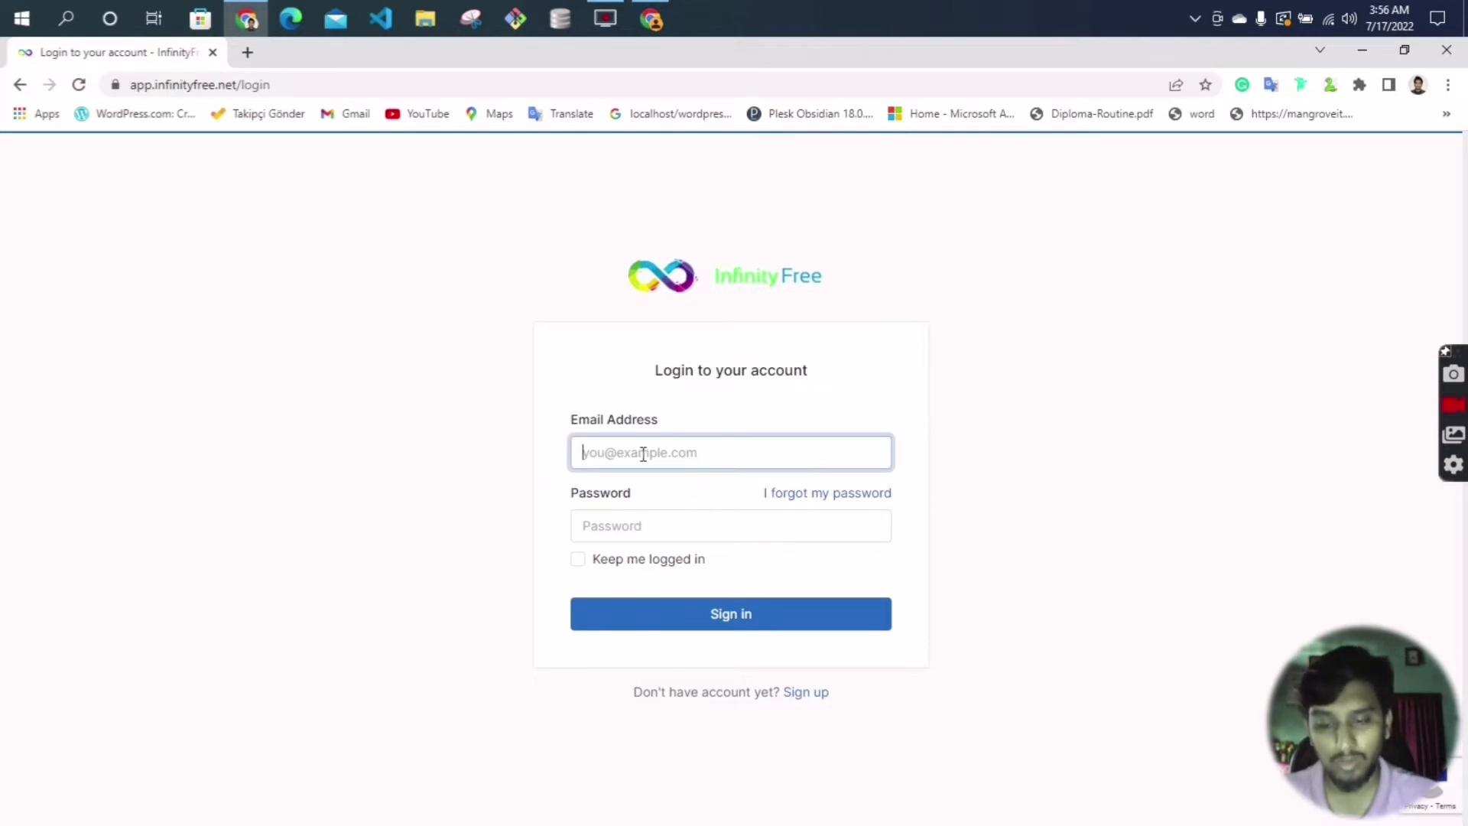
pyautogui.write('a')
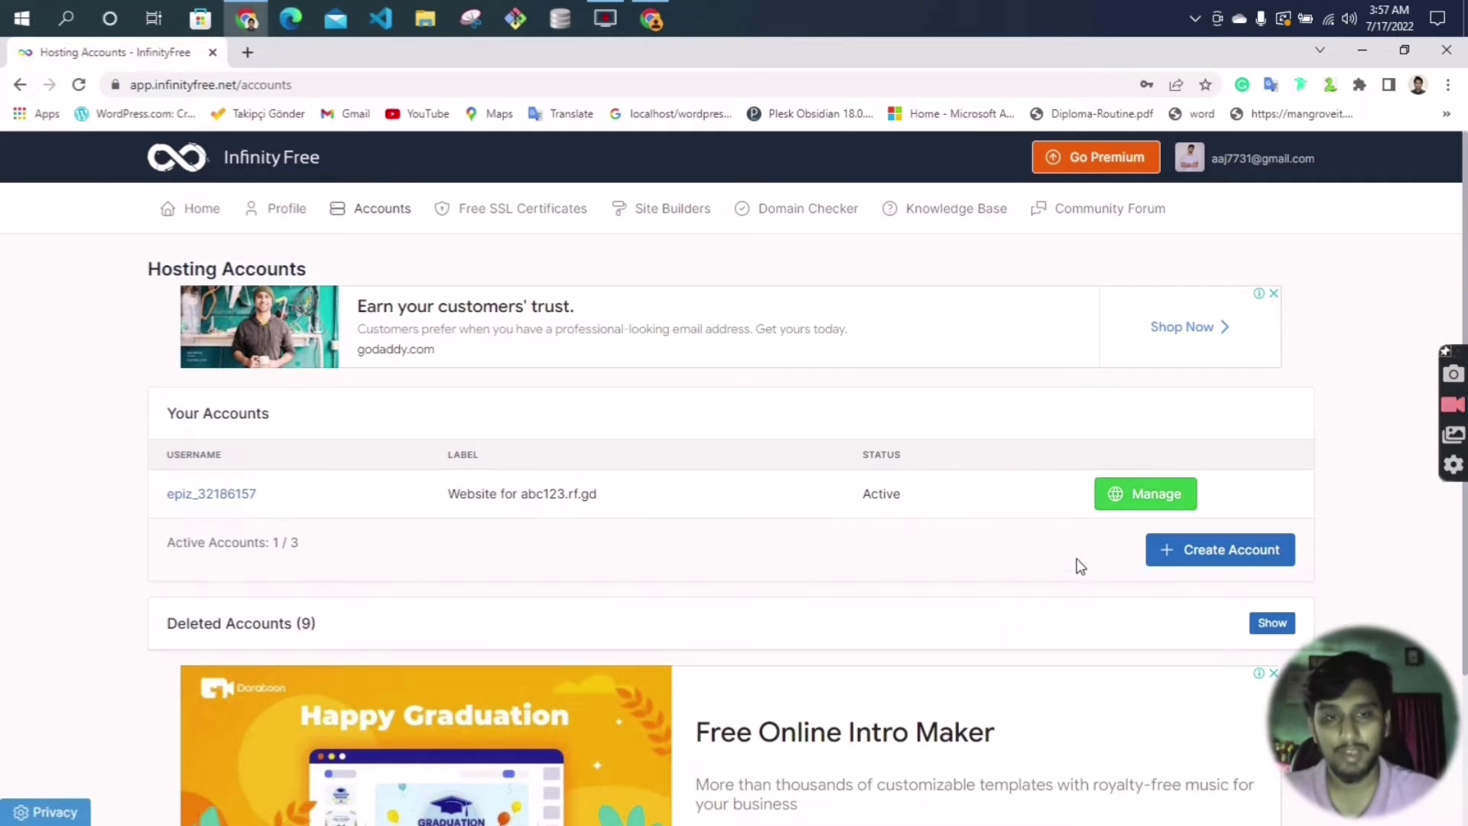
# Start a new hosting account and check subdomain 'akash' with the .rf.gd extension
pyautogui.click(1187, 564)
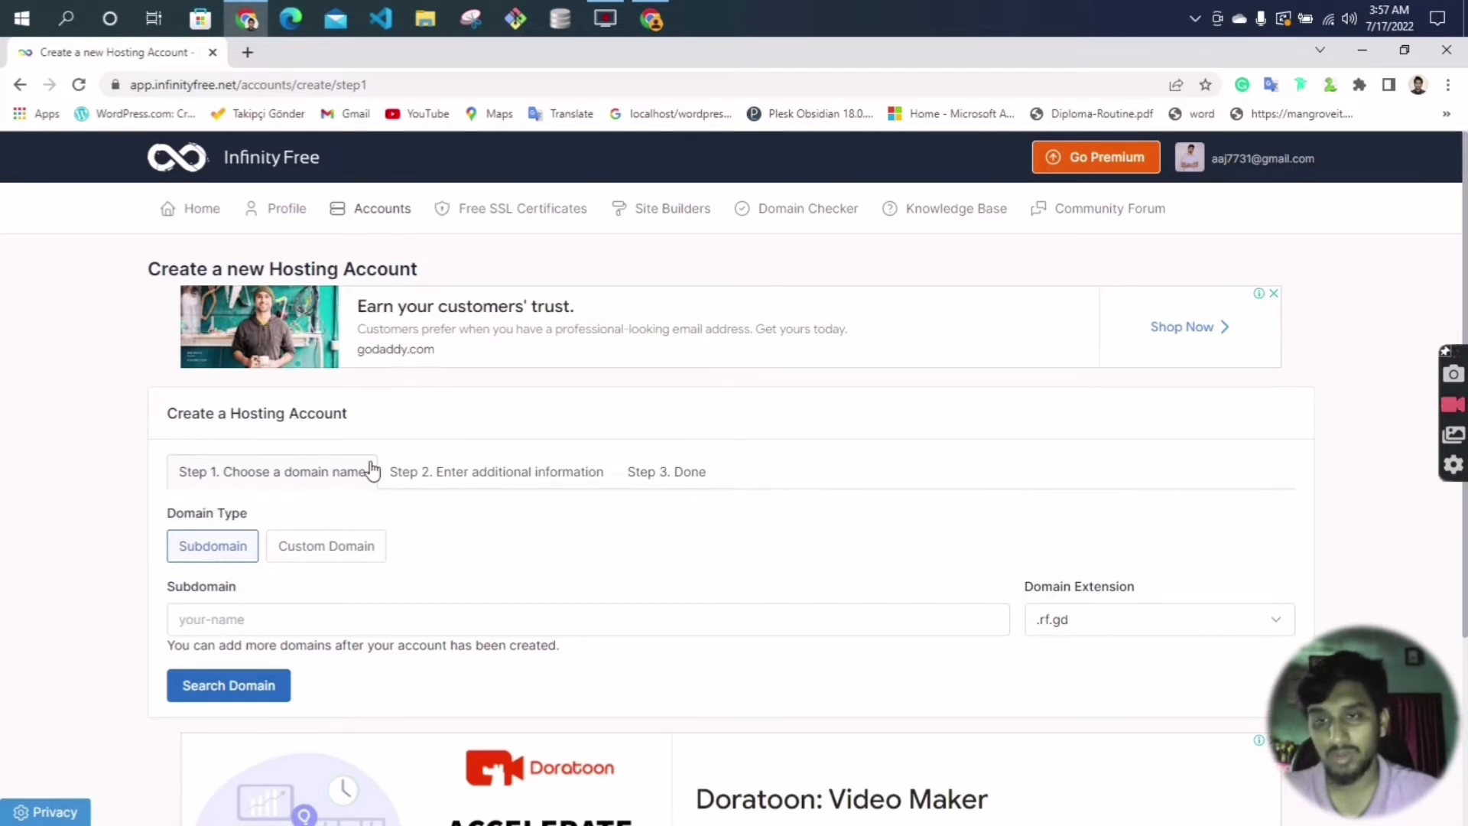
pyautogui.click(271, 625)
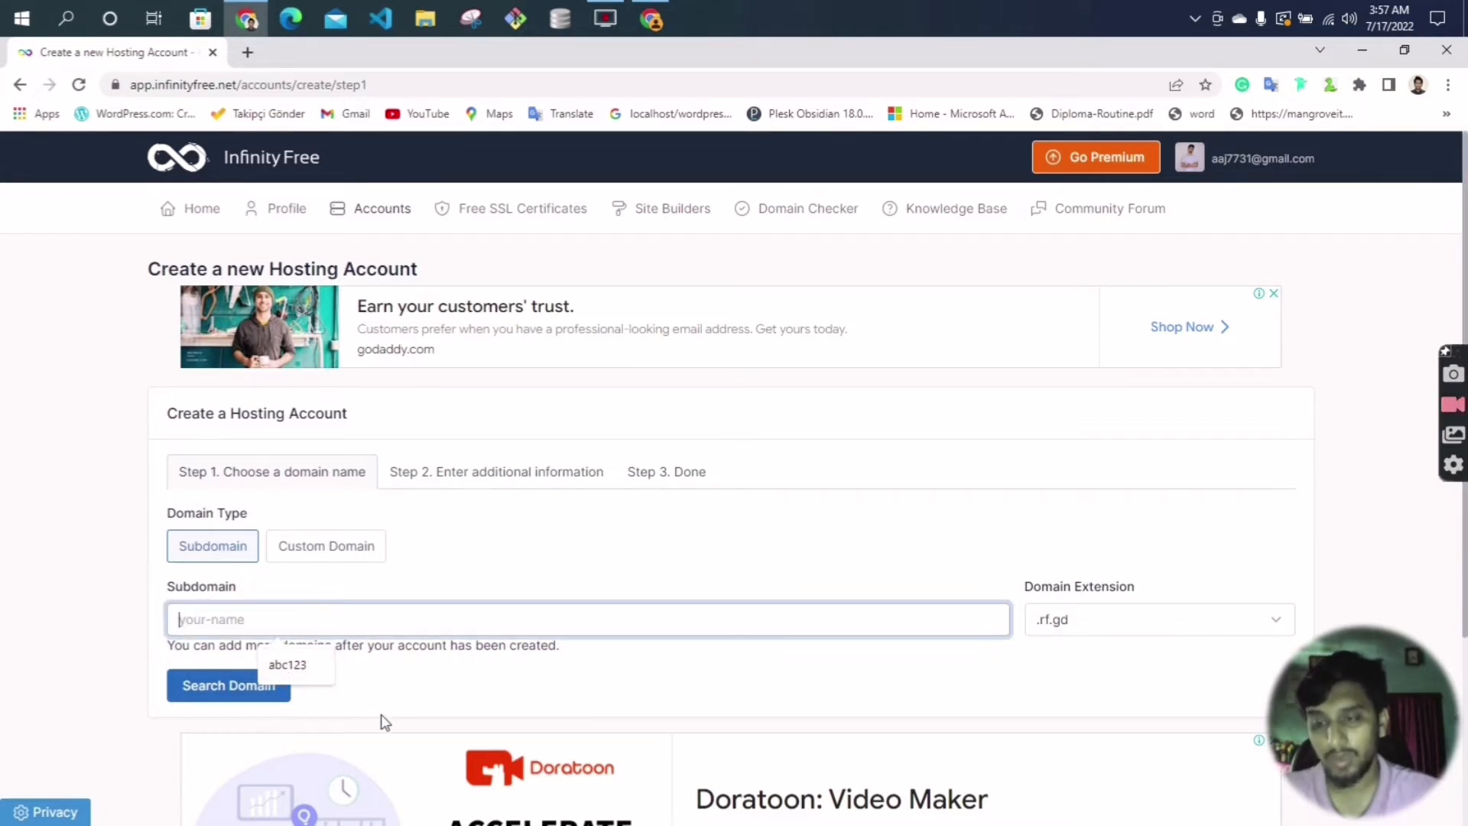
pyautogui.write('akash')
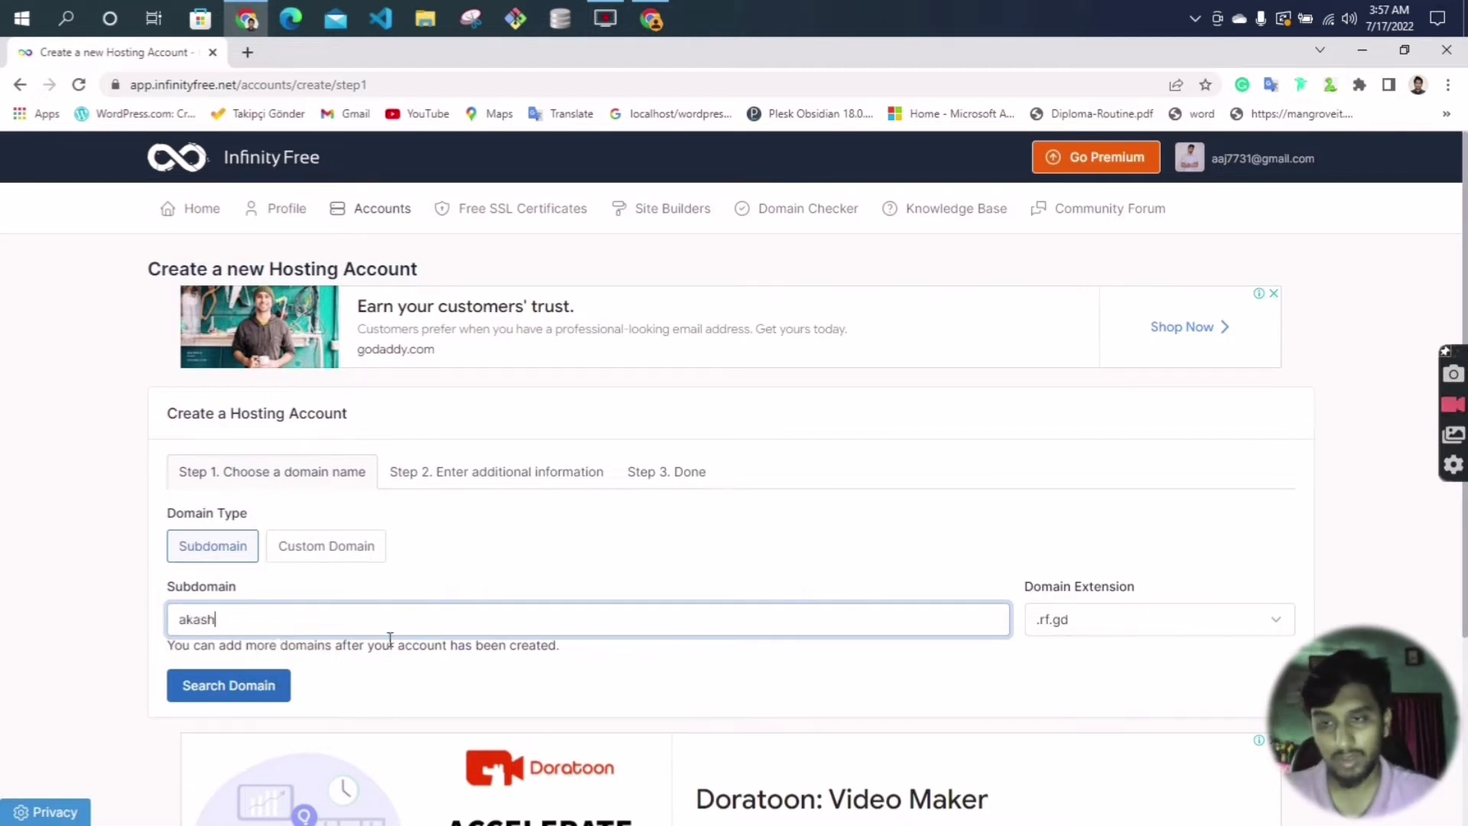
pyautogui.click(1149, 618)
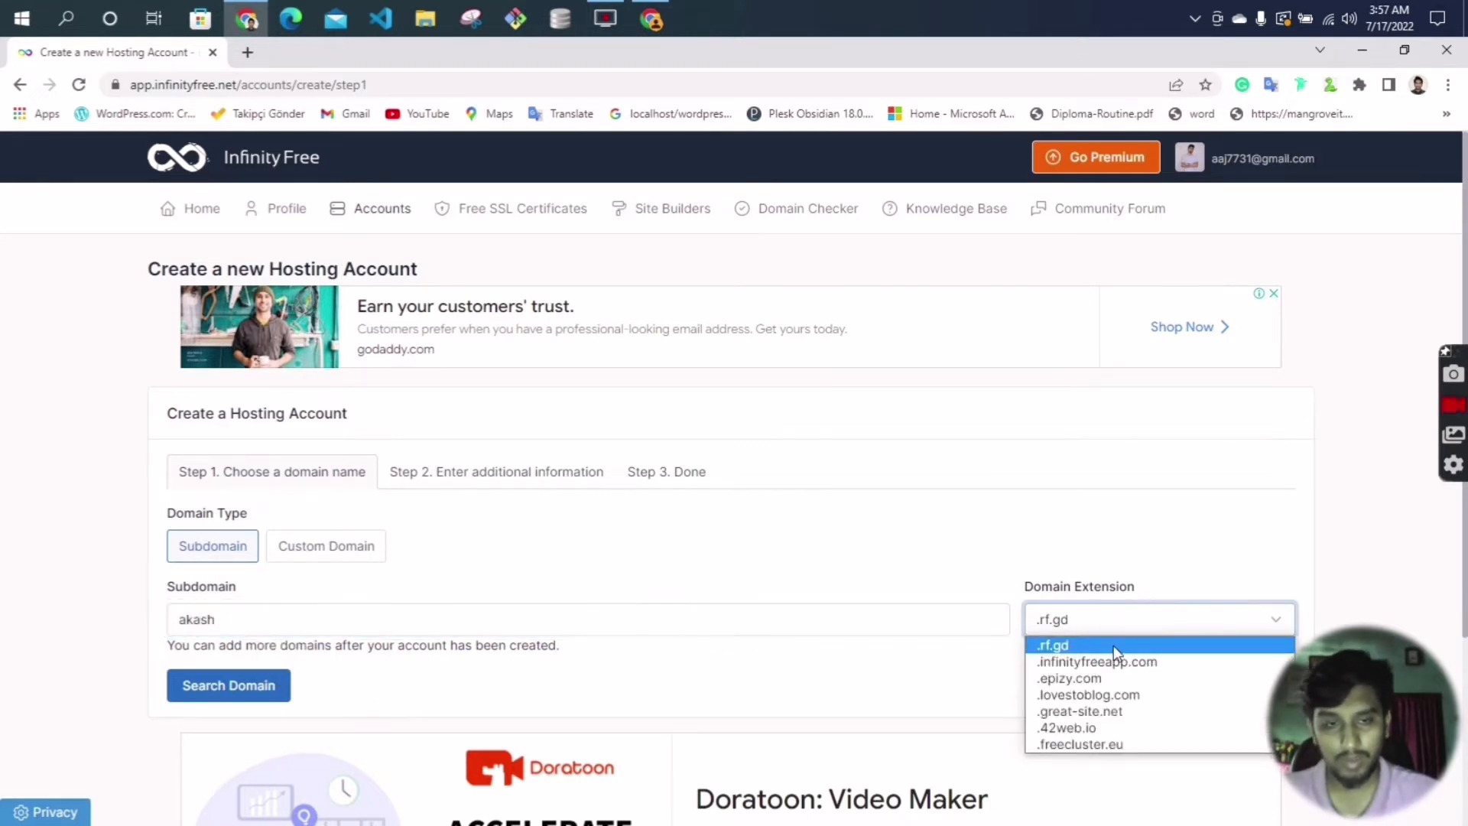
pyautogui.click(1113, 613)
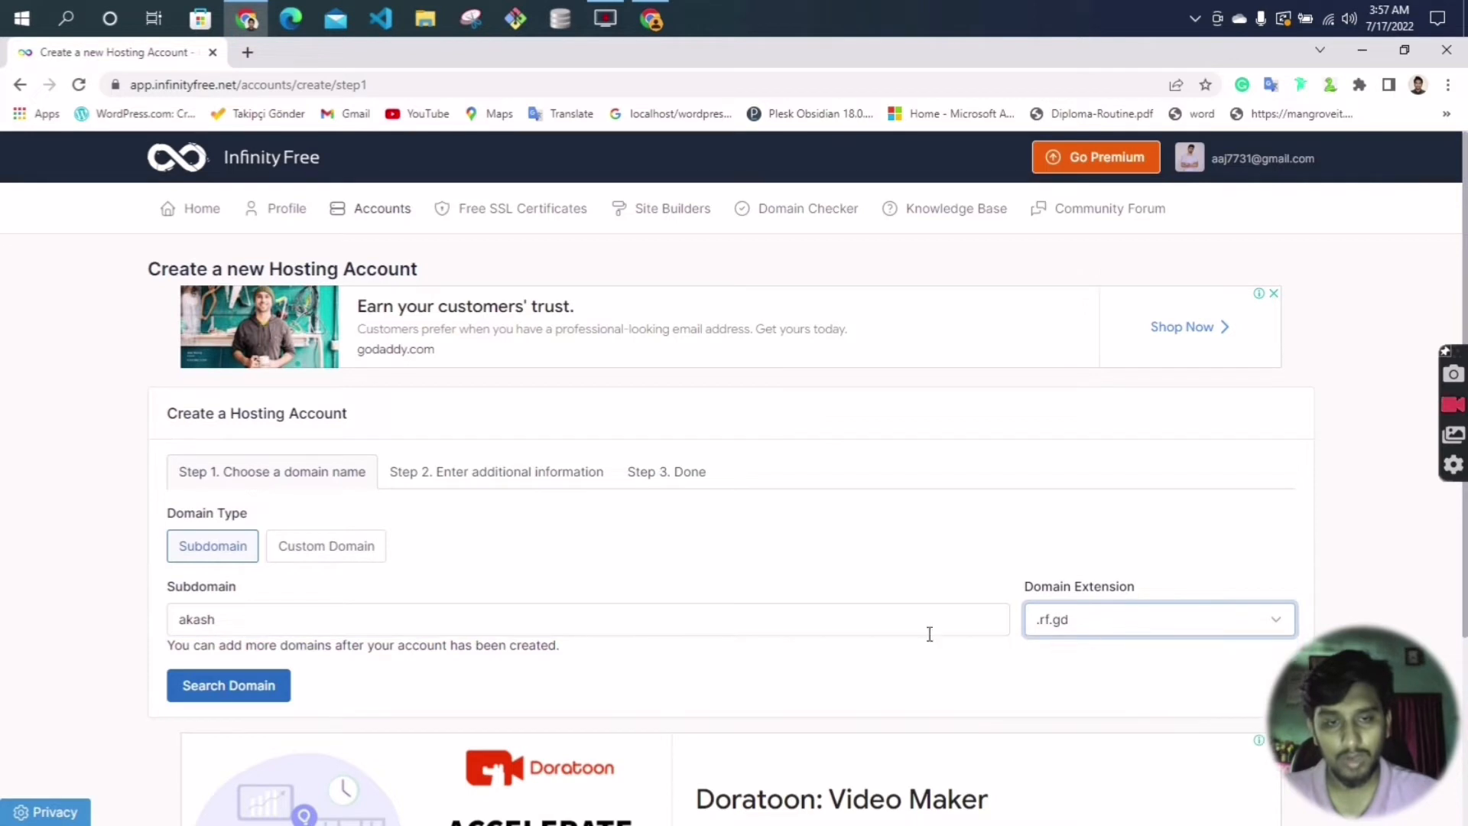
pyautogui.click(226, 687)
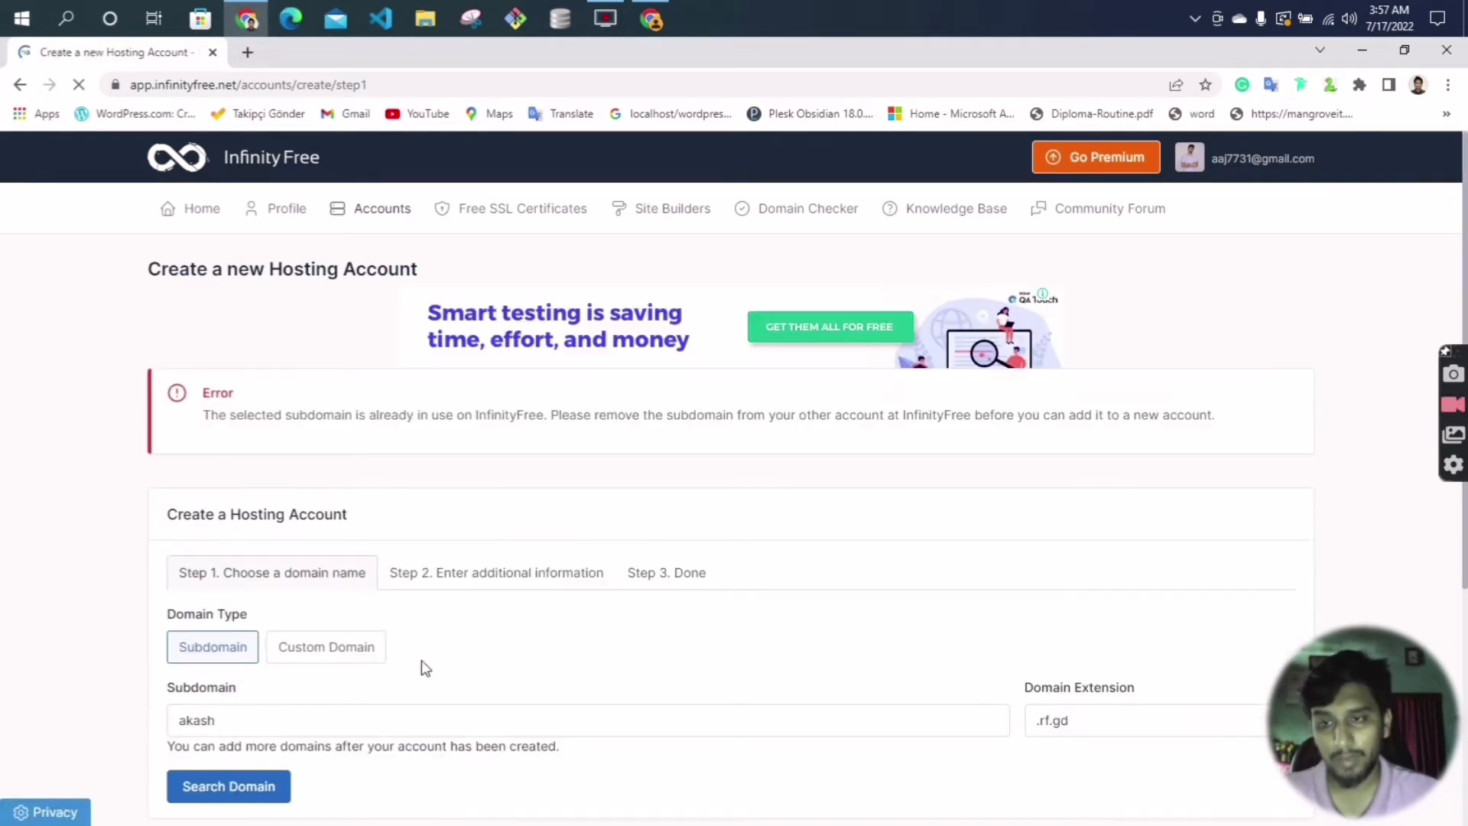
# Edit the subdomain and recheck until akash1.rf.gd is available
pyautogui.scroll(-2, 421, 659)
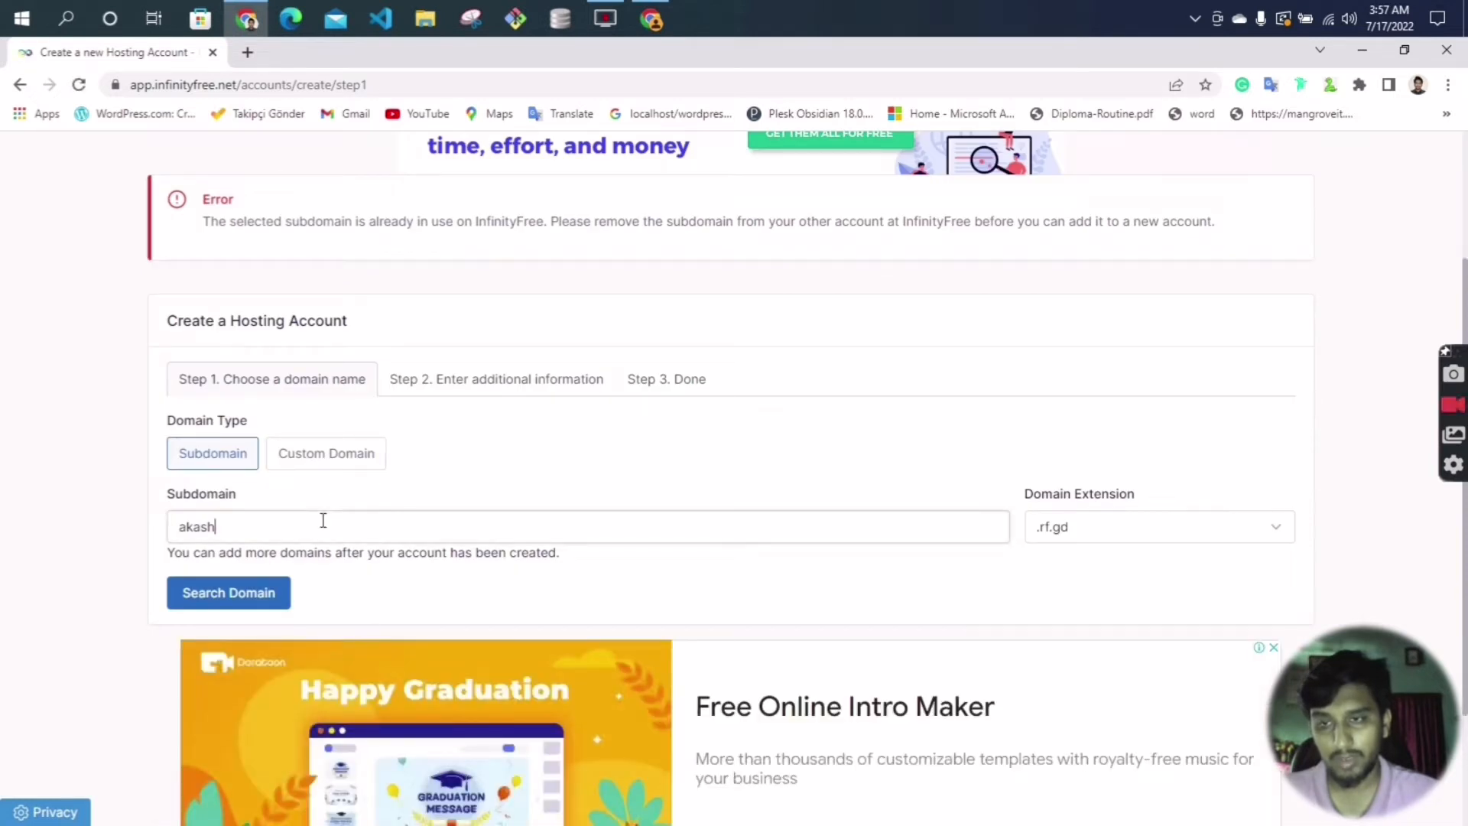
pyautogui.click(321, 524)
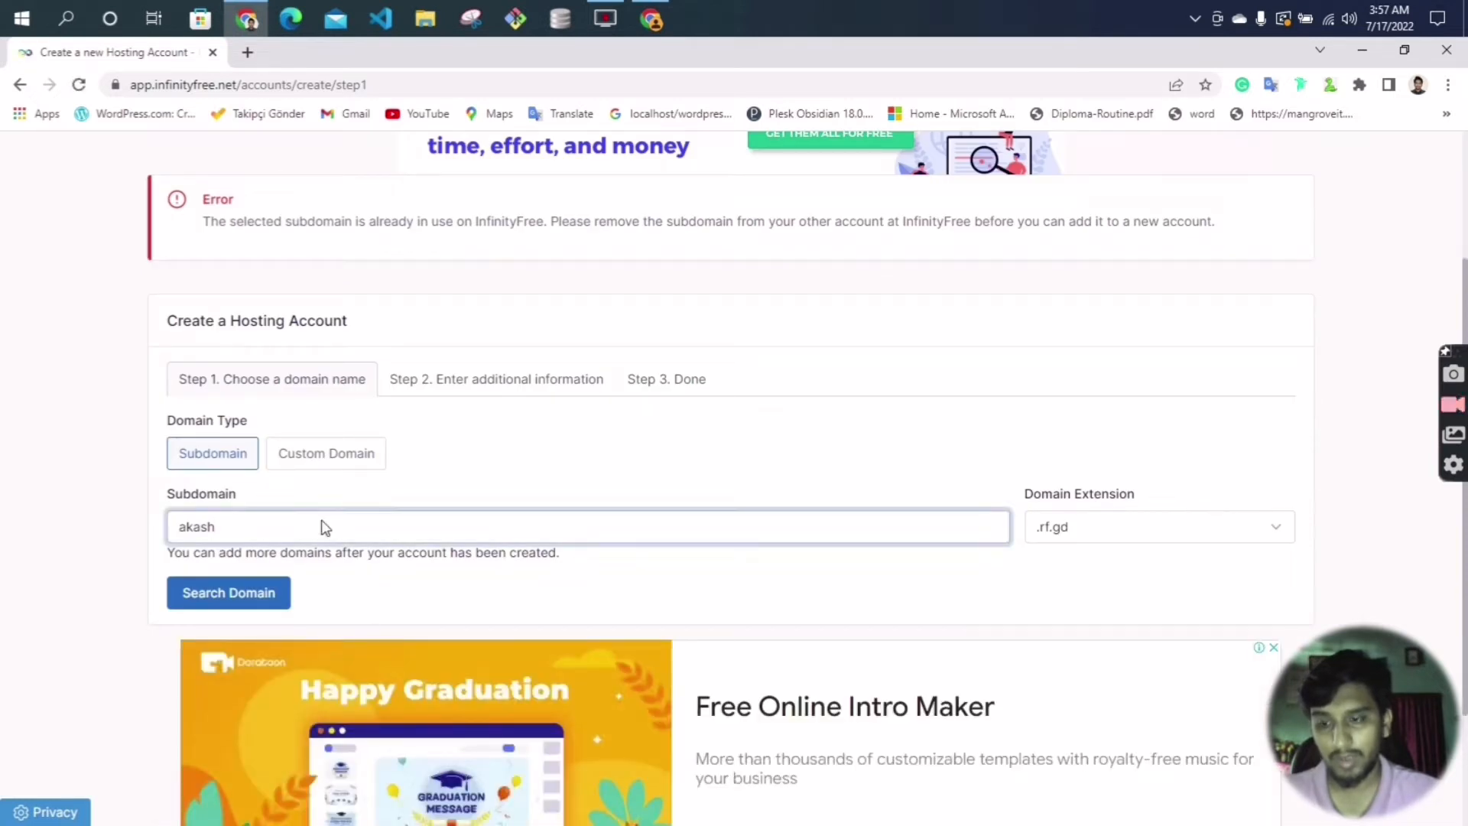
pyautogui.click(242, 609)
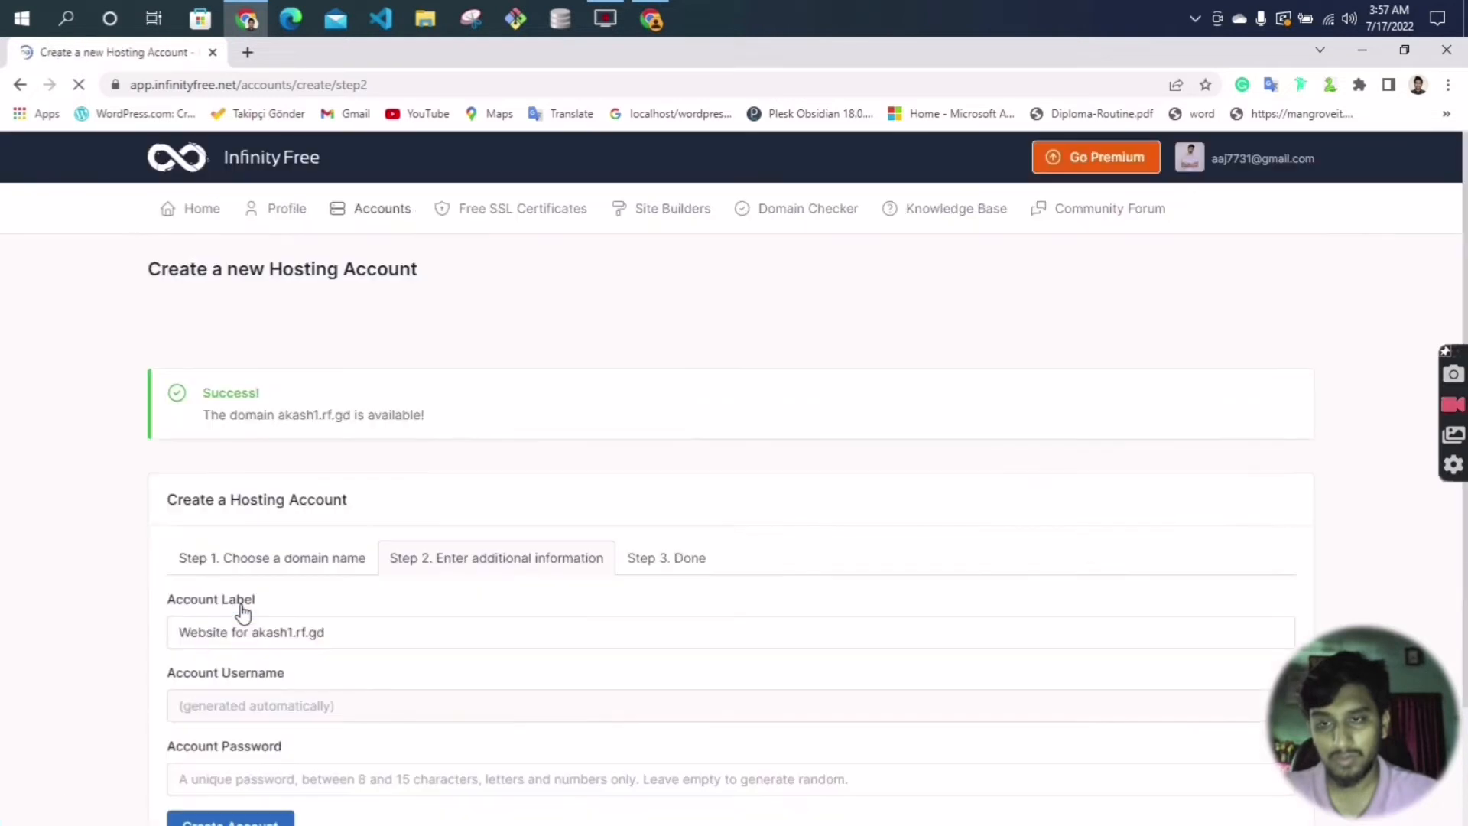
# Enter the hosting account password, pass the robot check, and submit the account
pyautogui.scroll(-2, 498, 535)
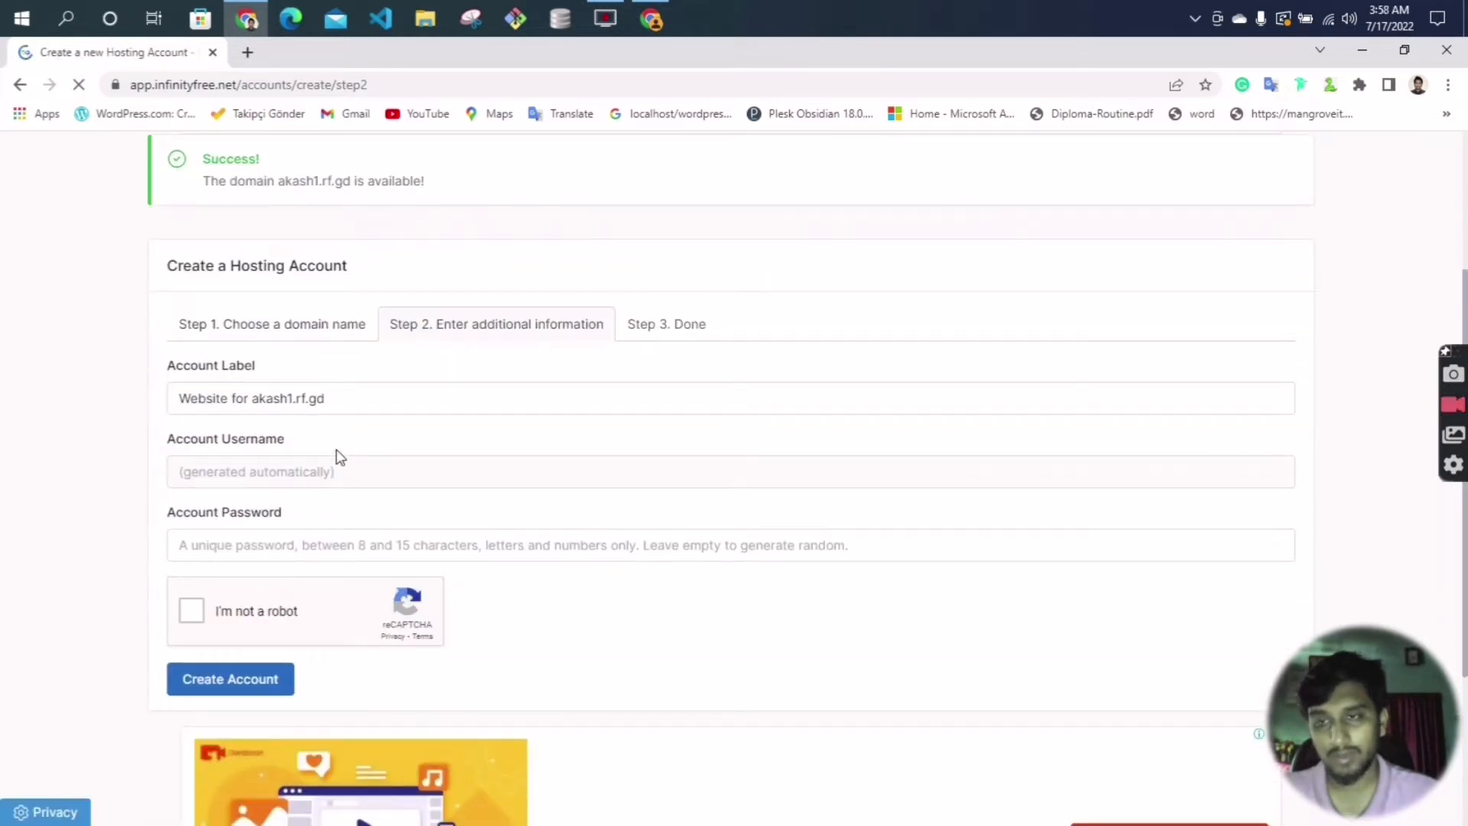
pyautogui.click(253, 541)
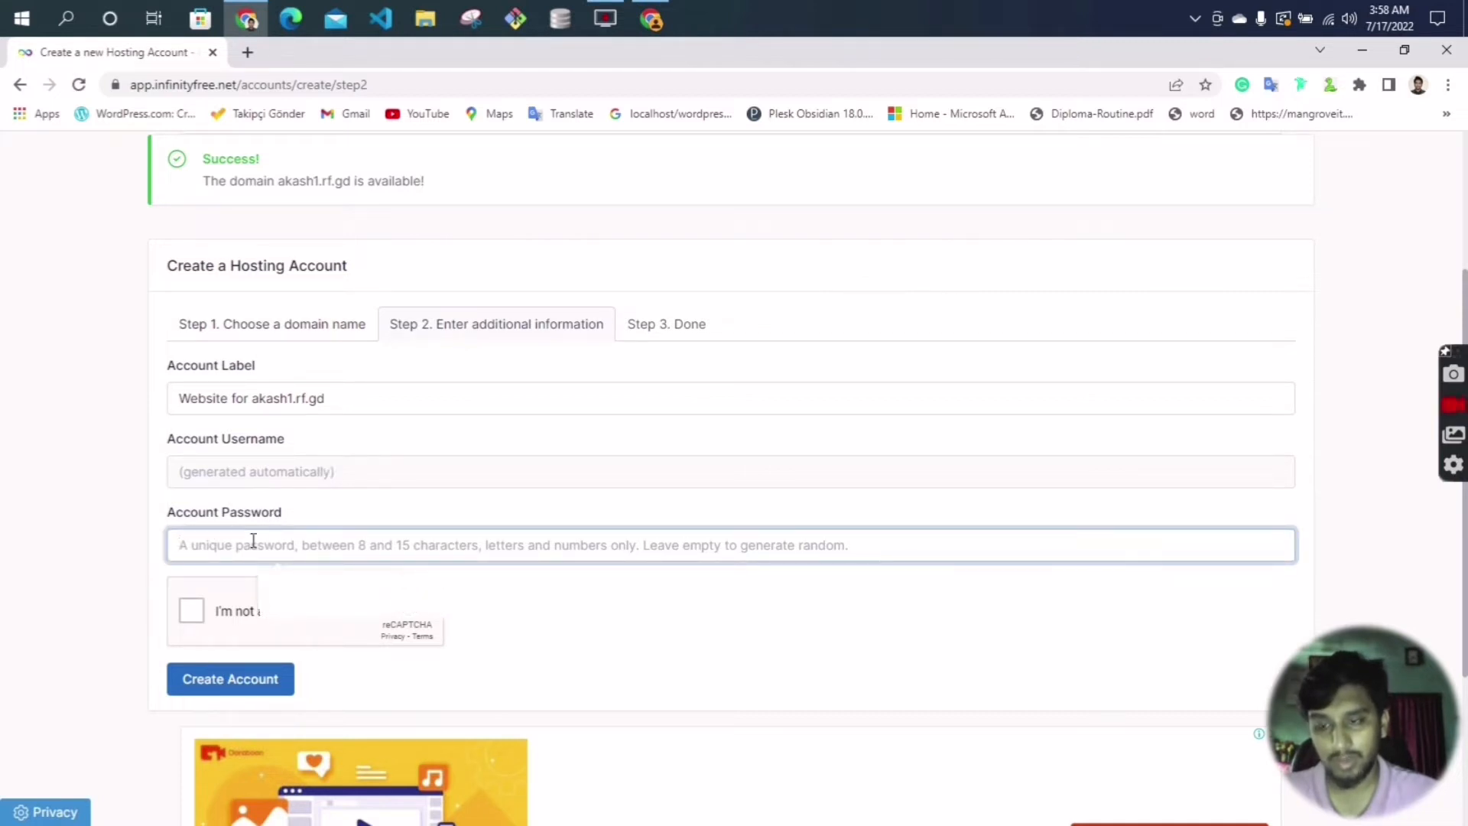
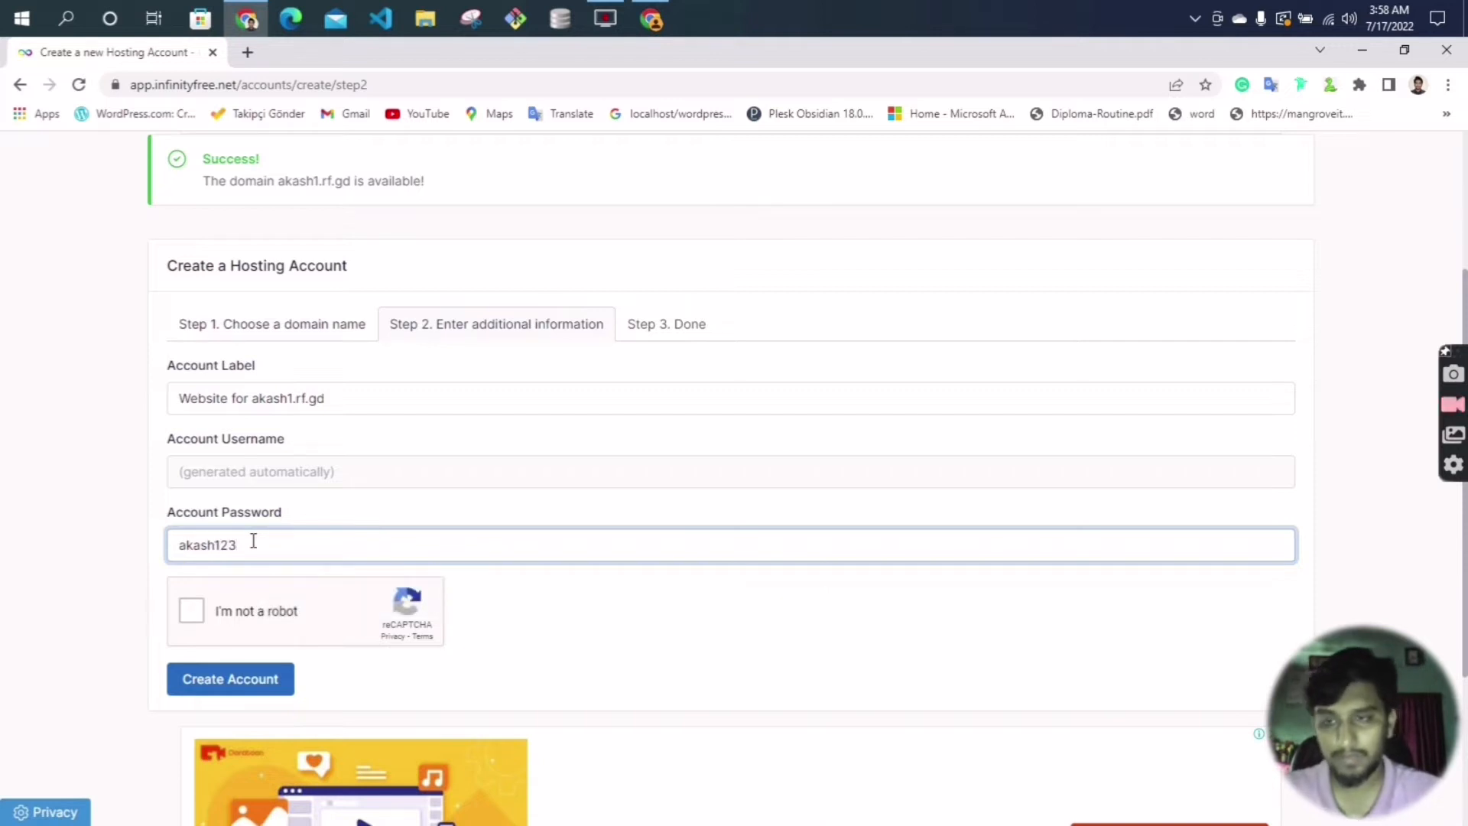
pyautogui.click(187, 631)
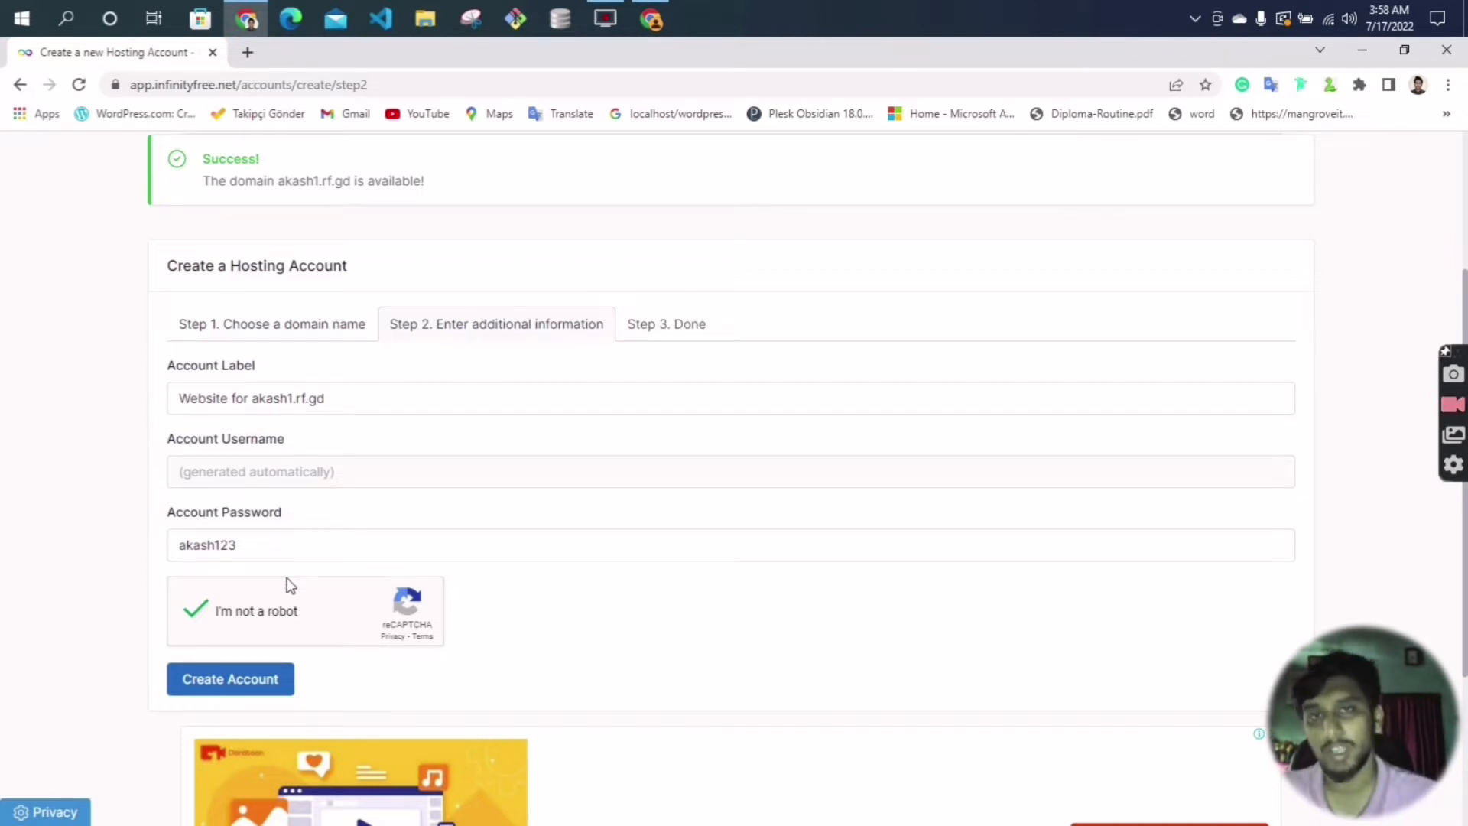
pyautogui.click(221, 692)
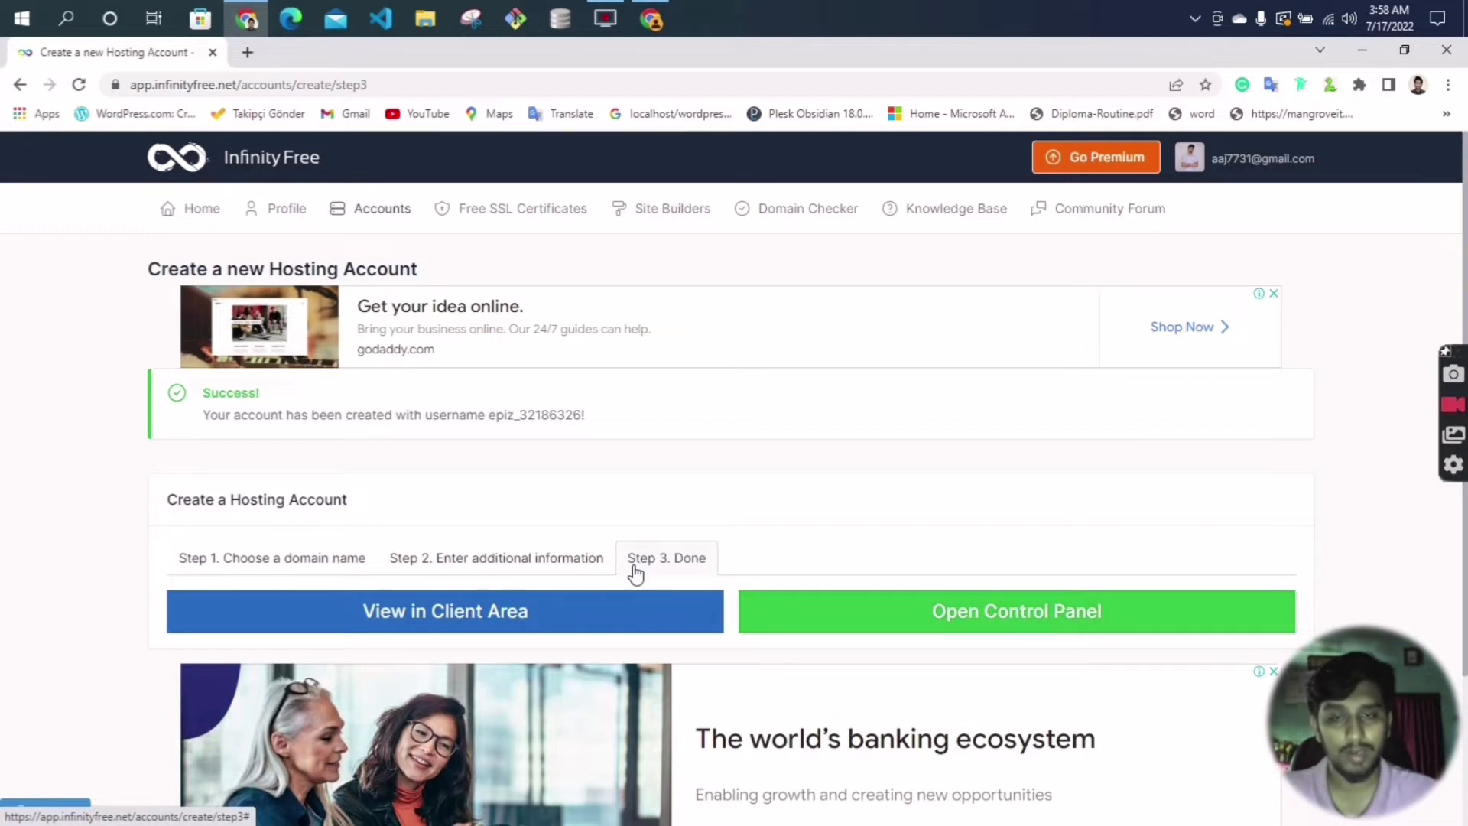
# Open the new akash1.rf.gd account's control panel from the Done page
pyautogui.scroll(-3, 635, 572)
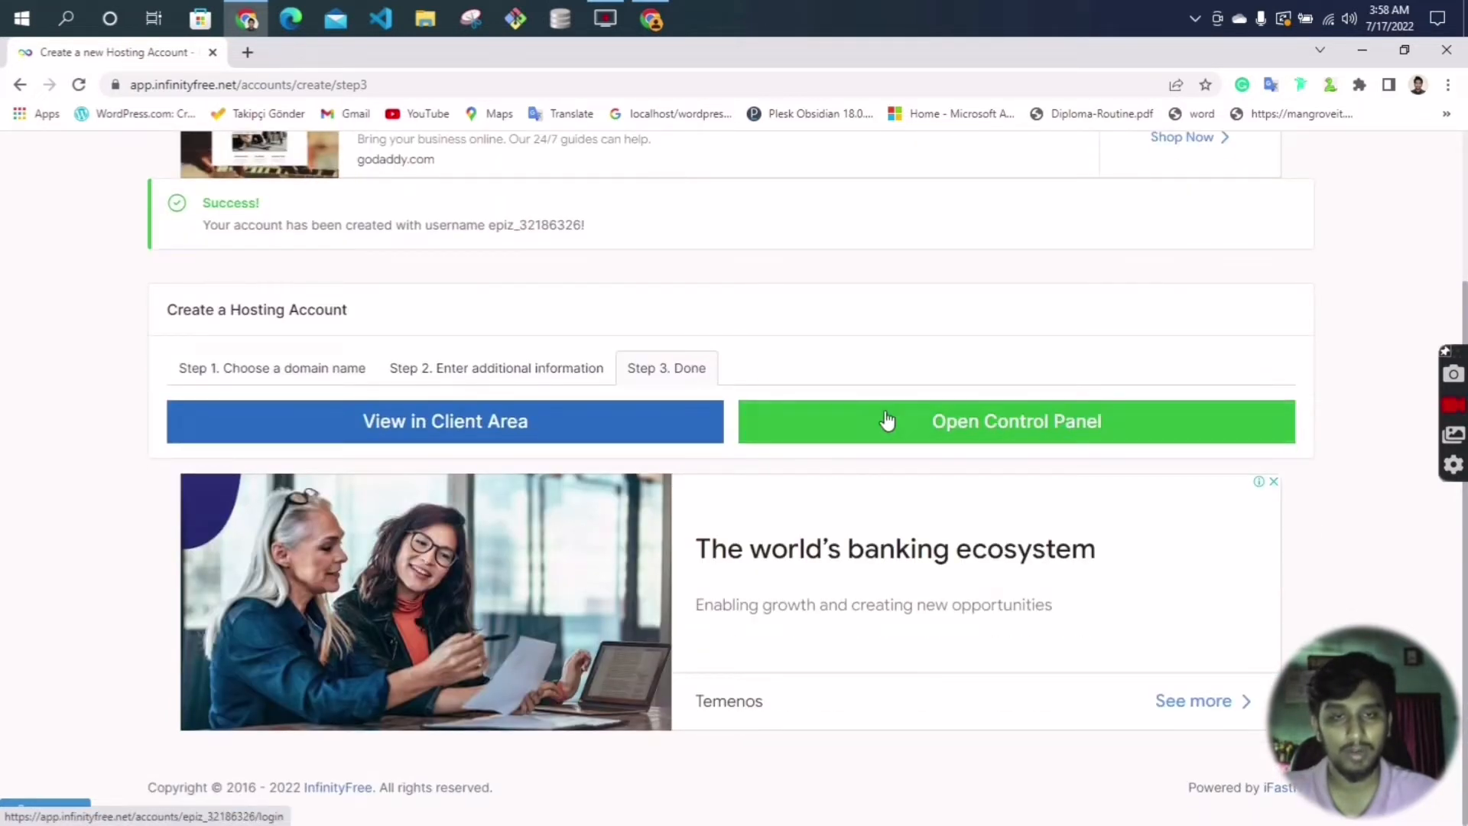
pyautogui.click(1017, 428)
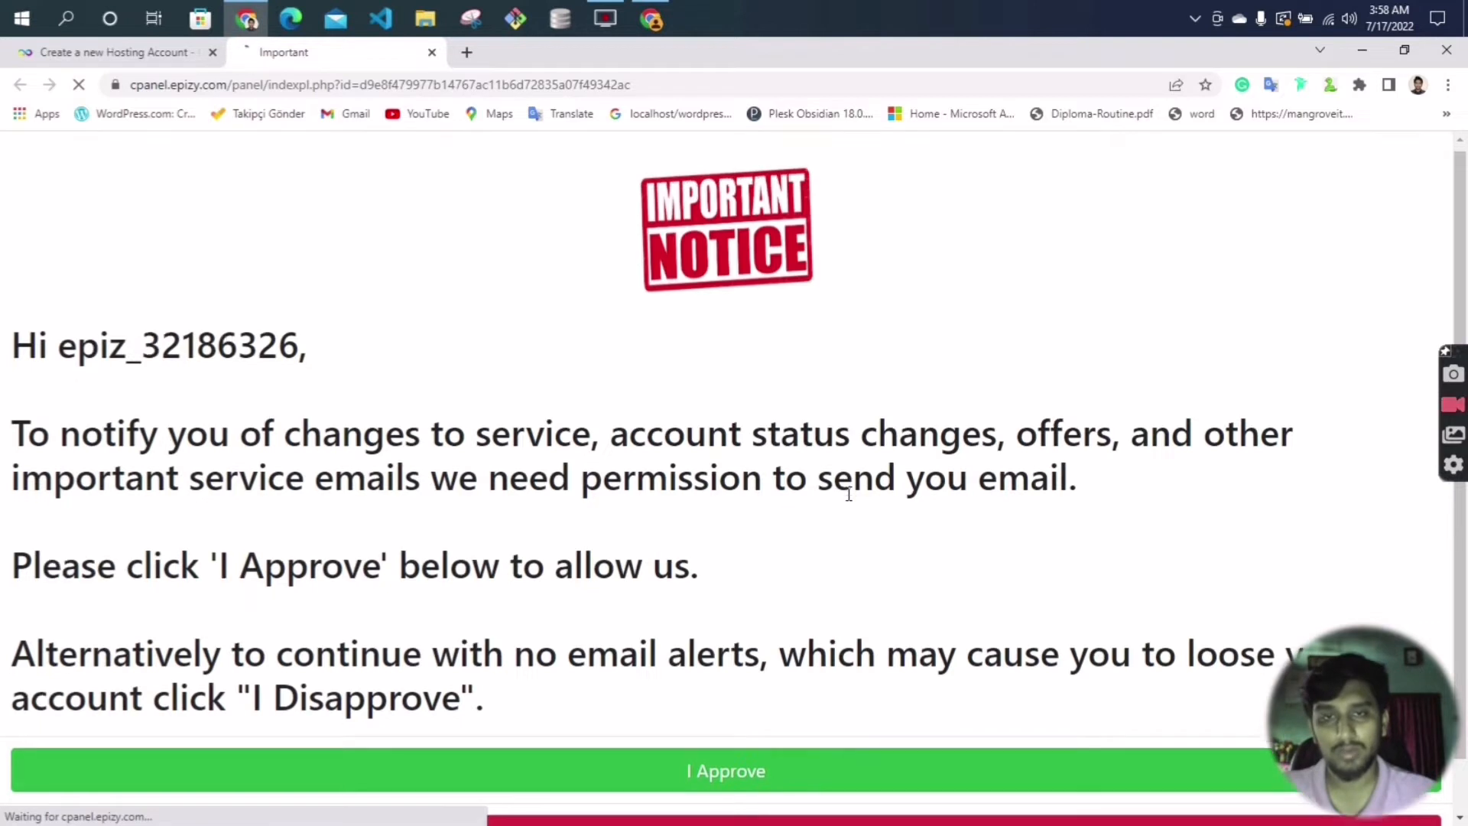
# Approve the service e-mail notice to reach the VistaPanel dashboard
pyautogui.scroll(-1, 849, 493)
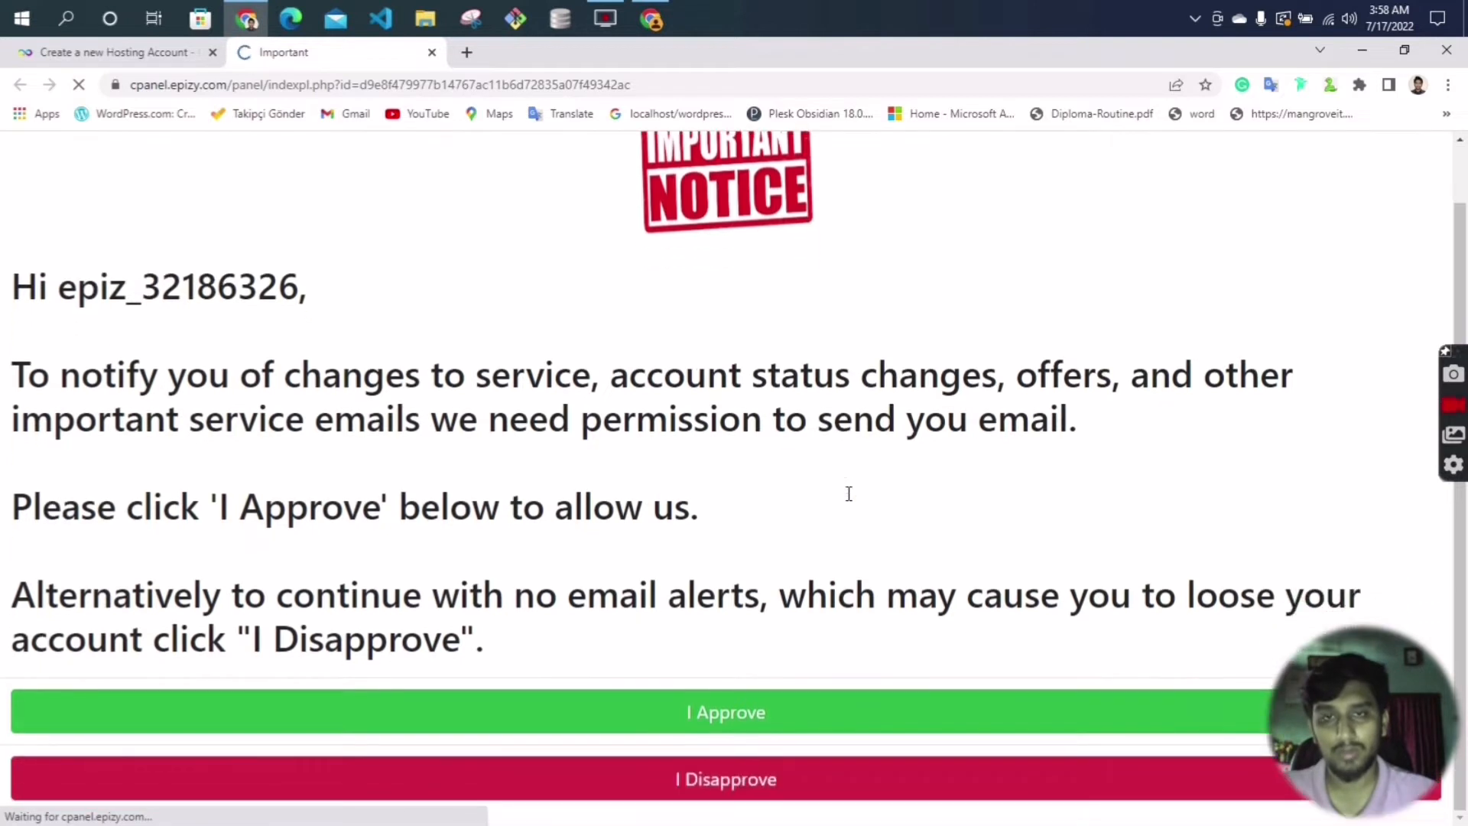
pyautogui.click(727, 710)
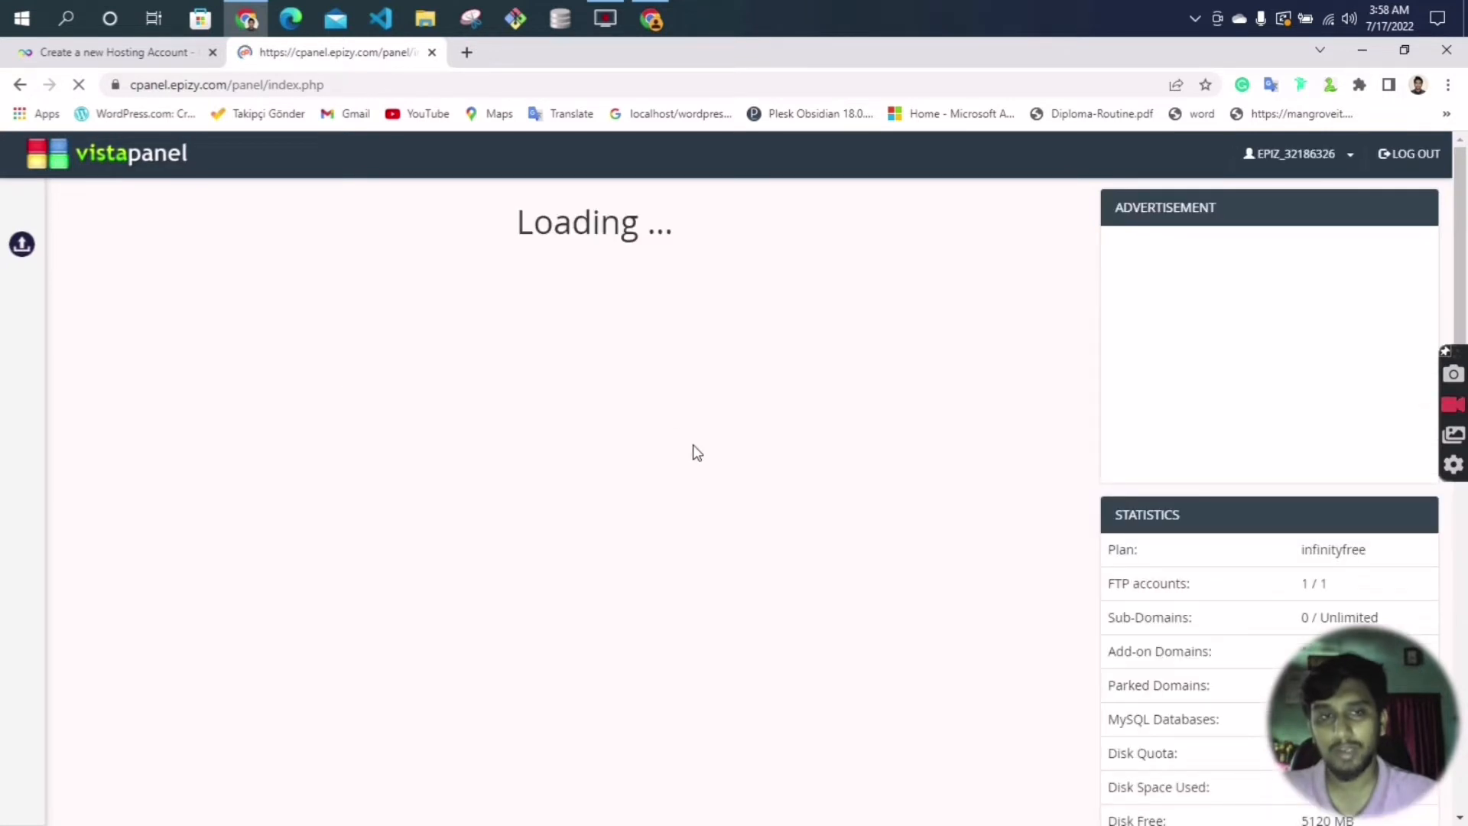
# Find the Software section and open Softaculous Apps Installer
pyautogui.scroll(-3, 728, 407)
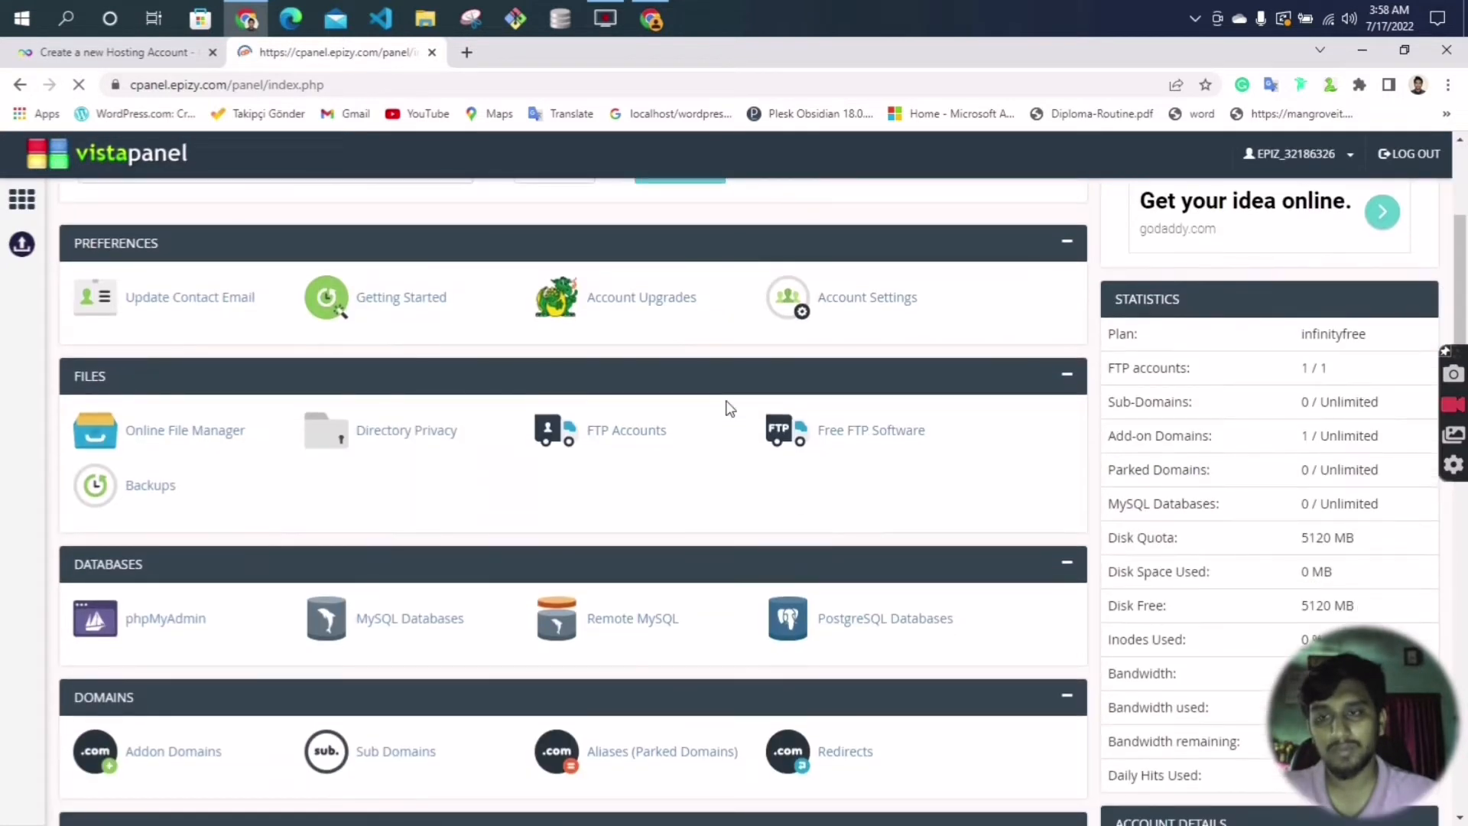
pyautogui.scroll(-7, 728, 406)
pyautogui.middleClick(638, 434)
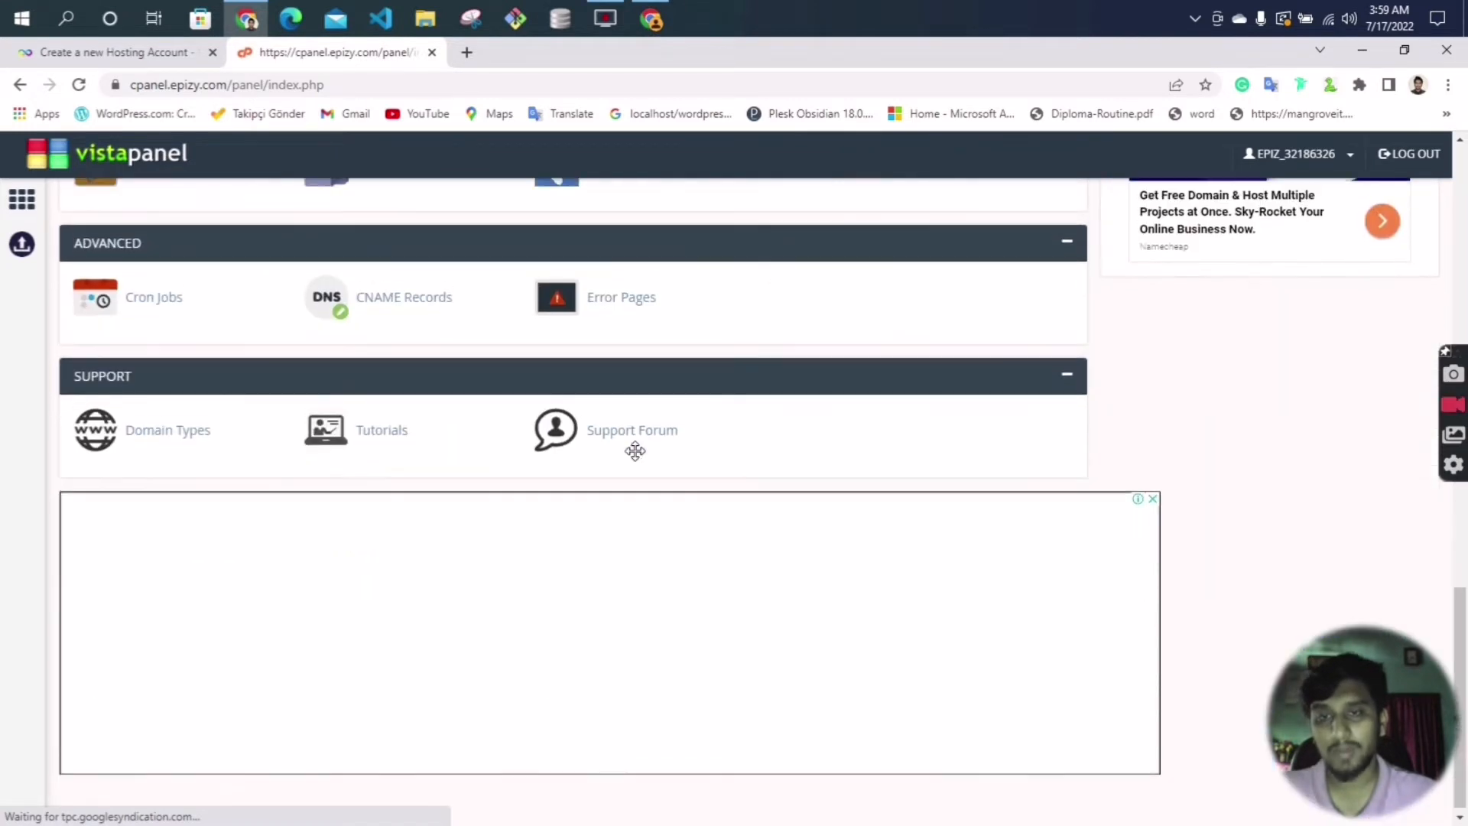
pyautogui.scroll(16, 635, 451)
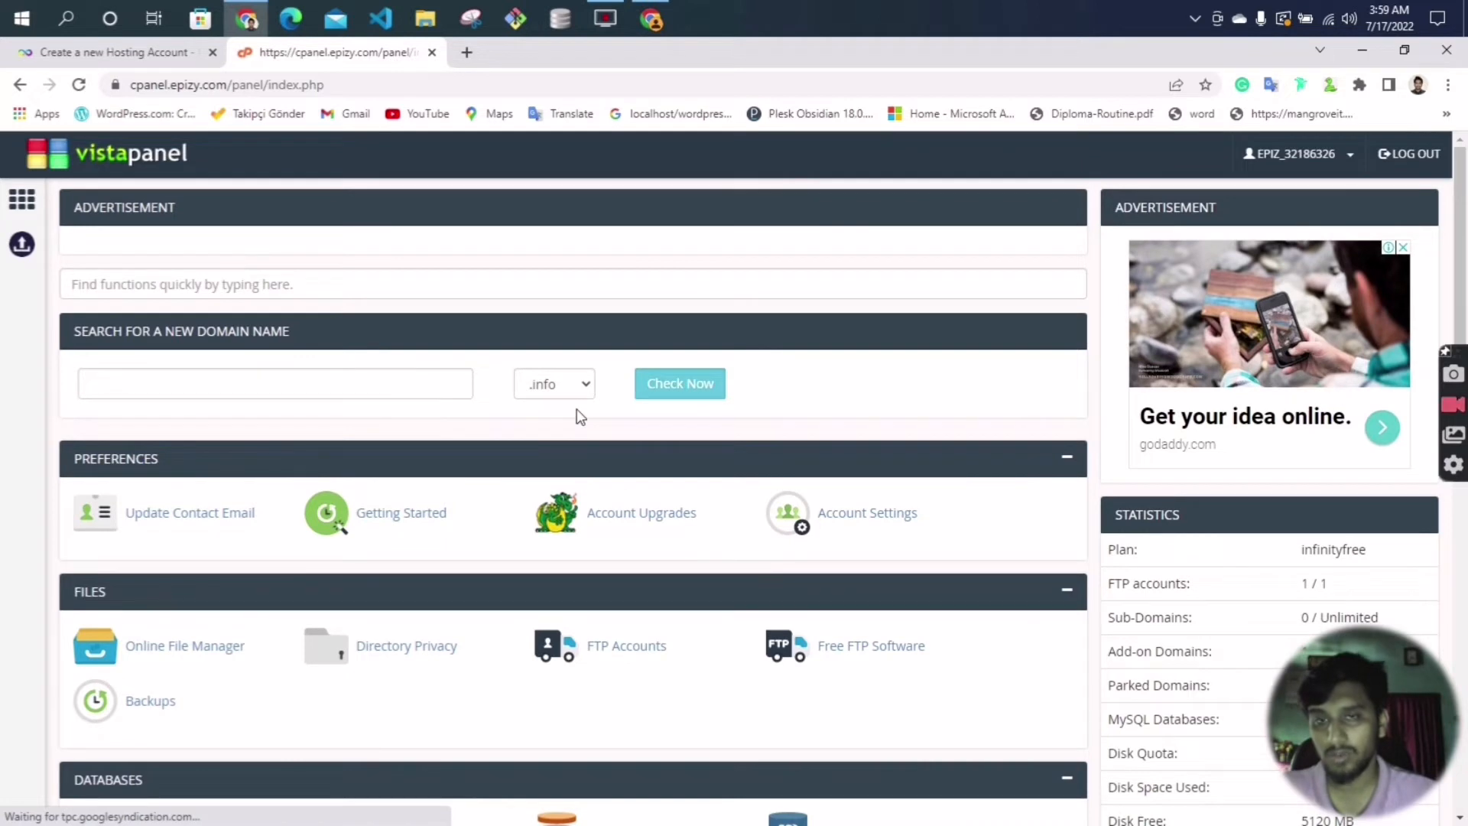
pyautogui.scroll(-6, 577, 409)
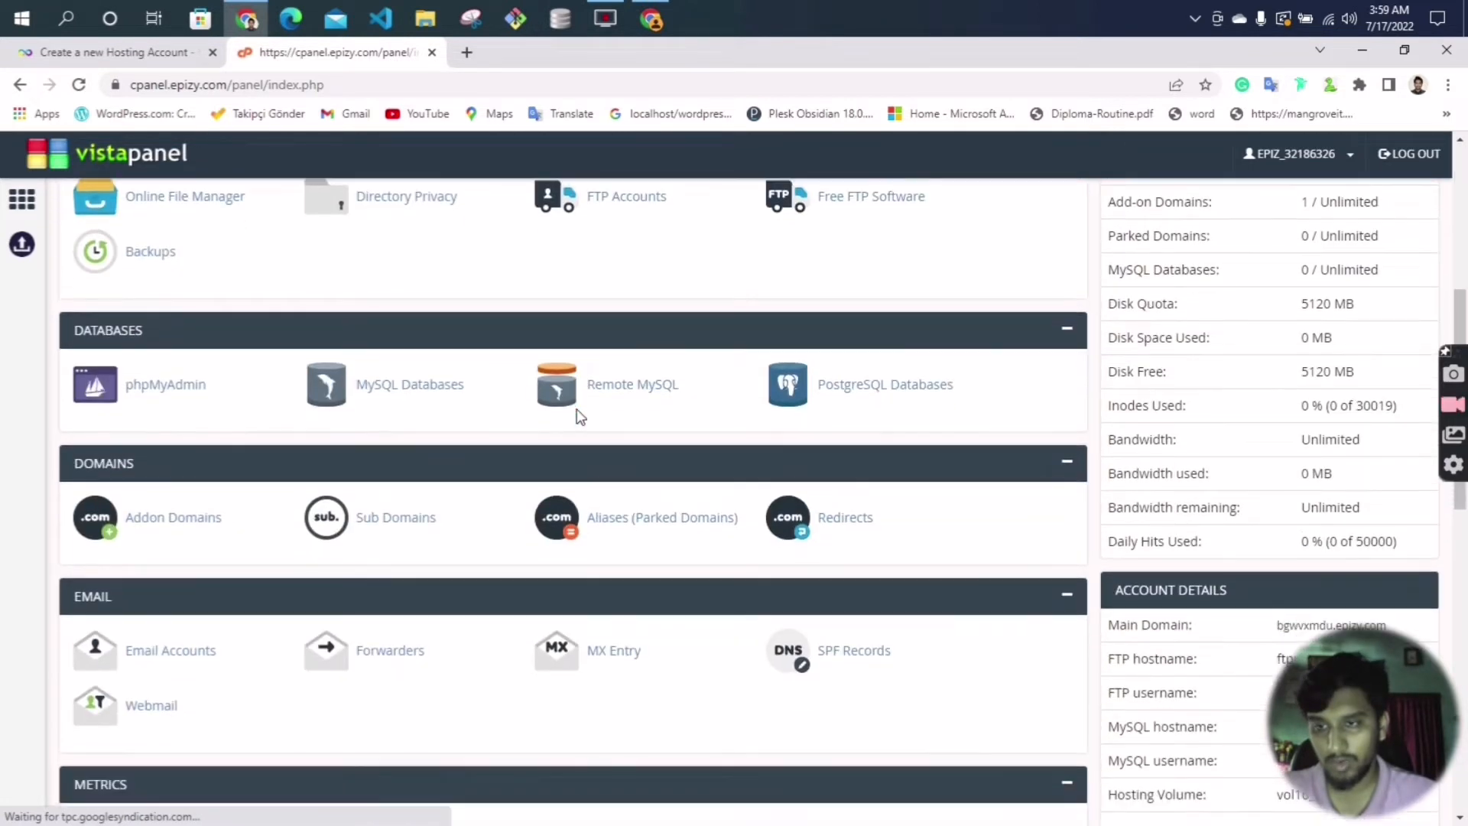
pyautogui.scroll(-7, 580, 415)
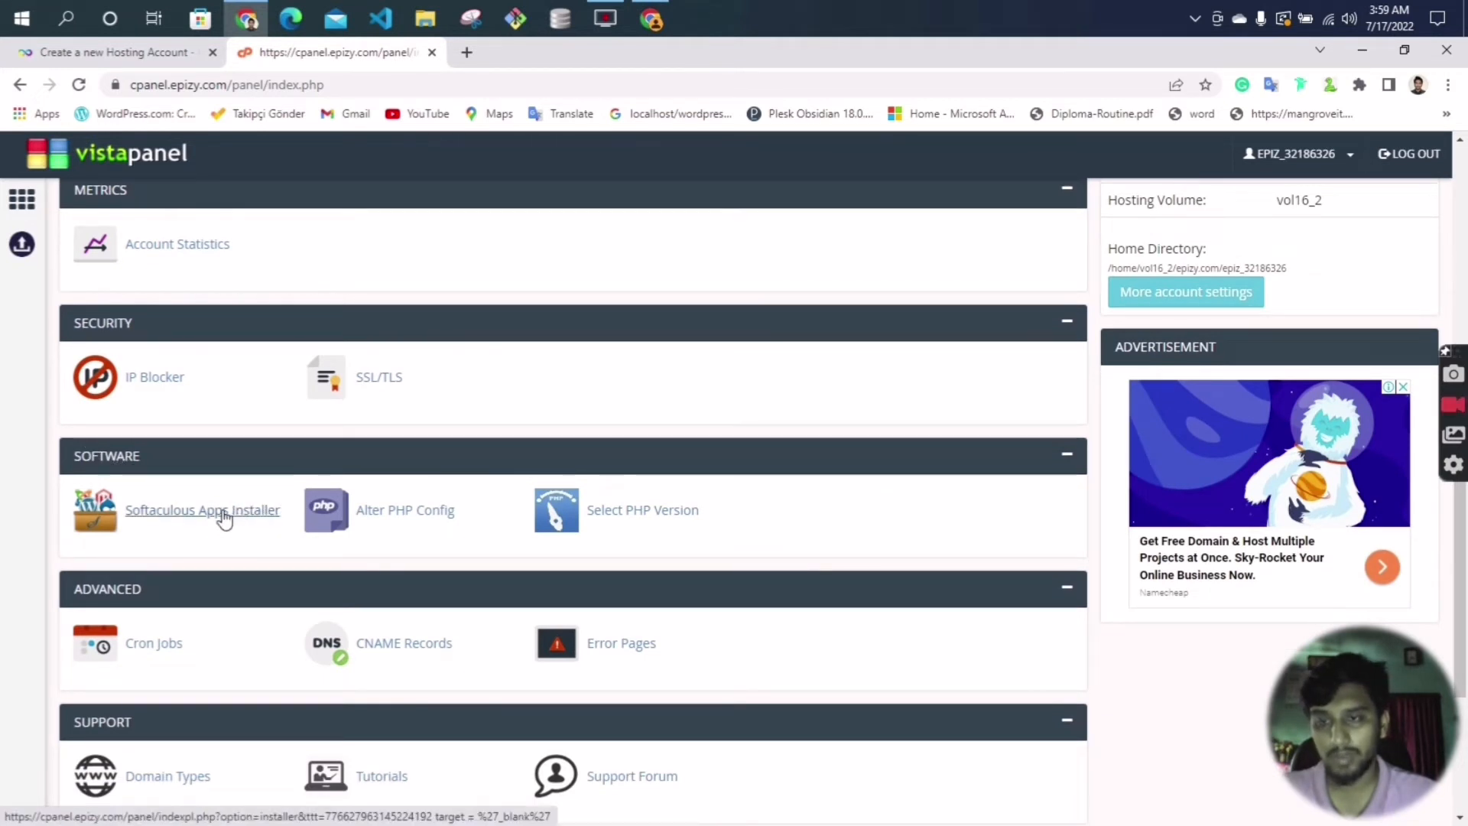
pyautogui.click(223, 517)
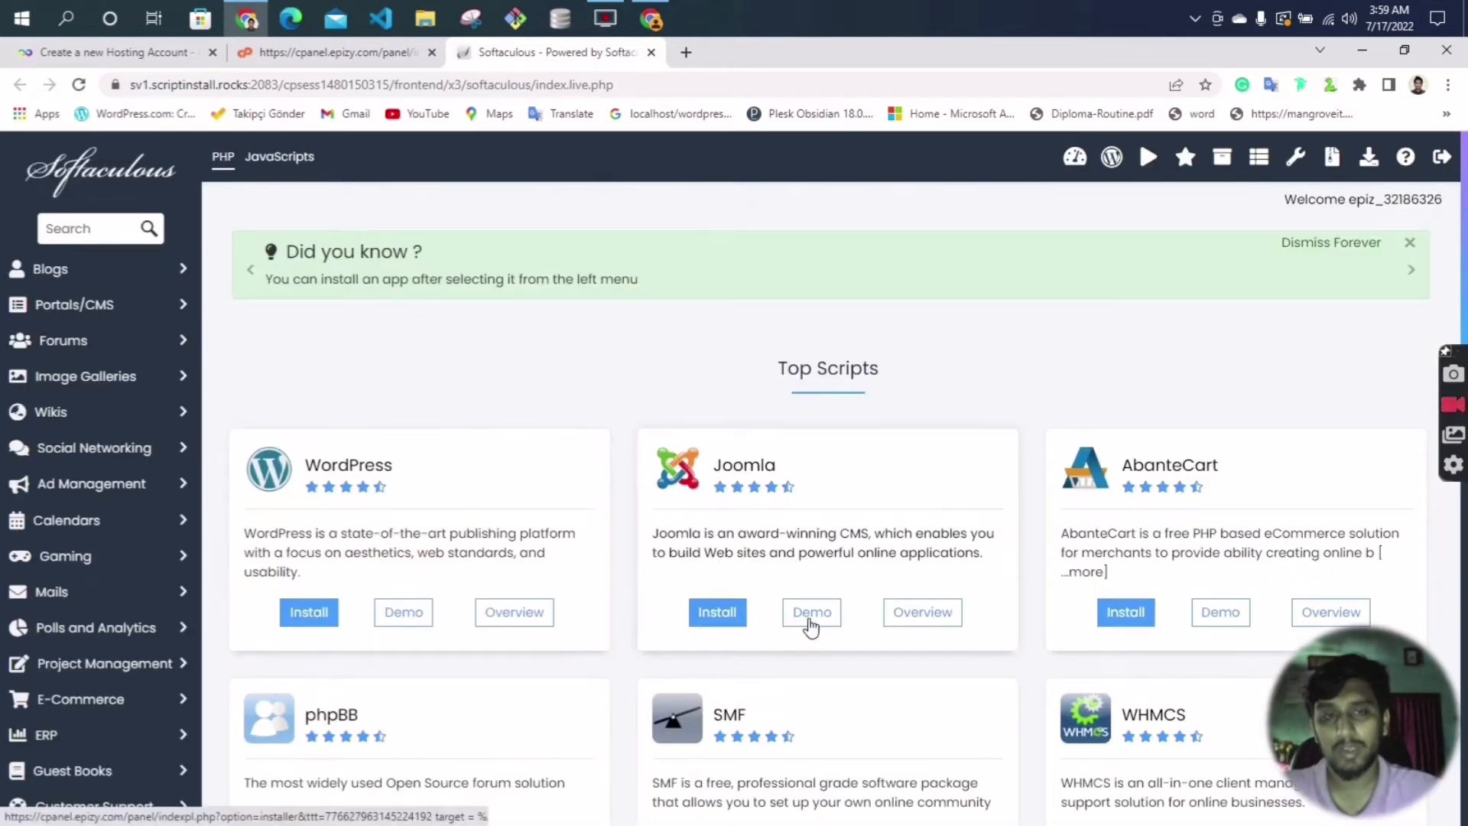
# Install WordPress from Top Scripts, bringing up its form preset to akash1.rf.gd, version 6.0
pyautogui.scroll(-3, 720, 716)
pyautogui.scroll(1, 720, 719)
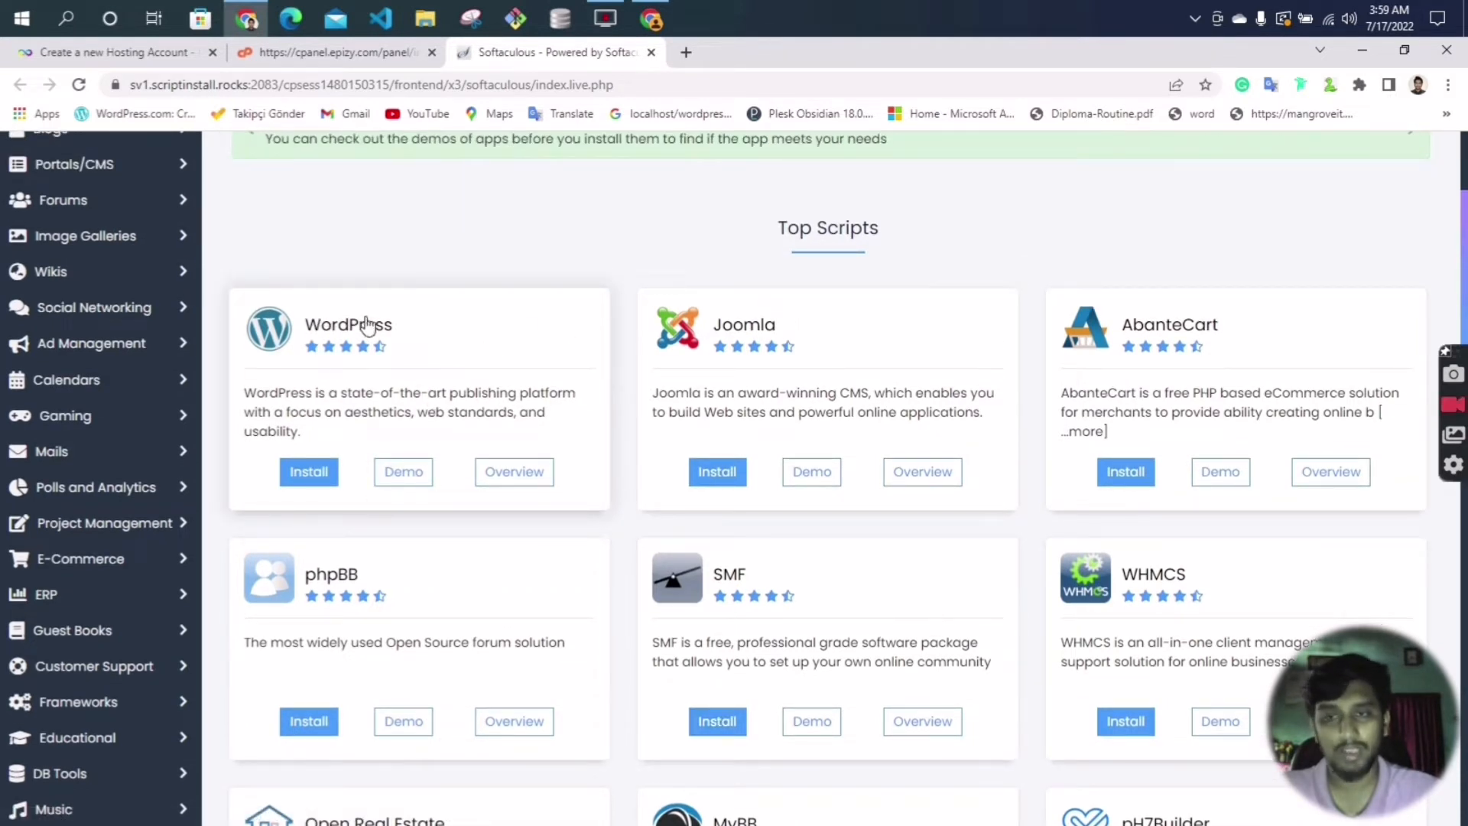
pyautogui.click(325, 474)
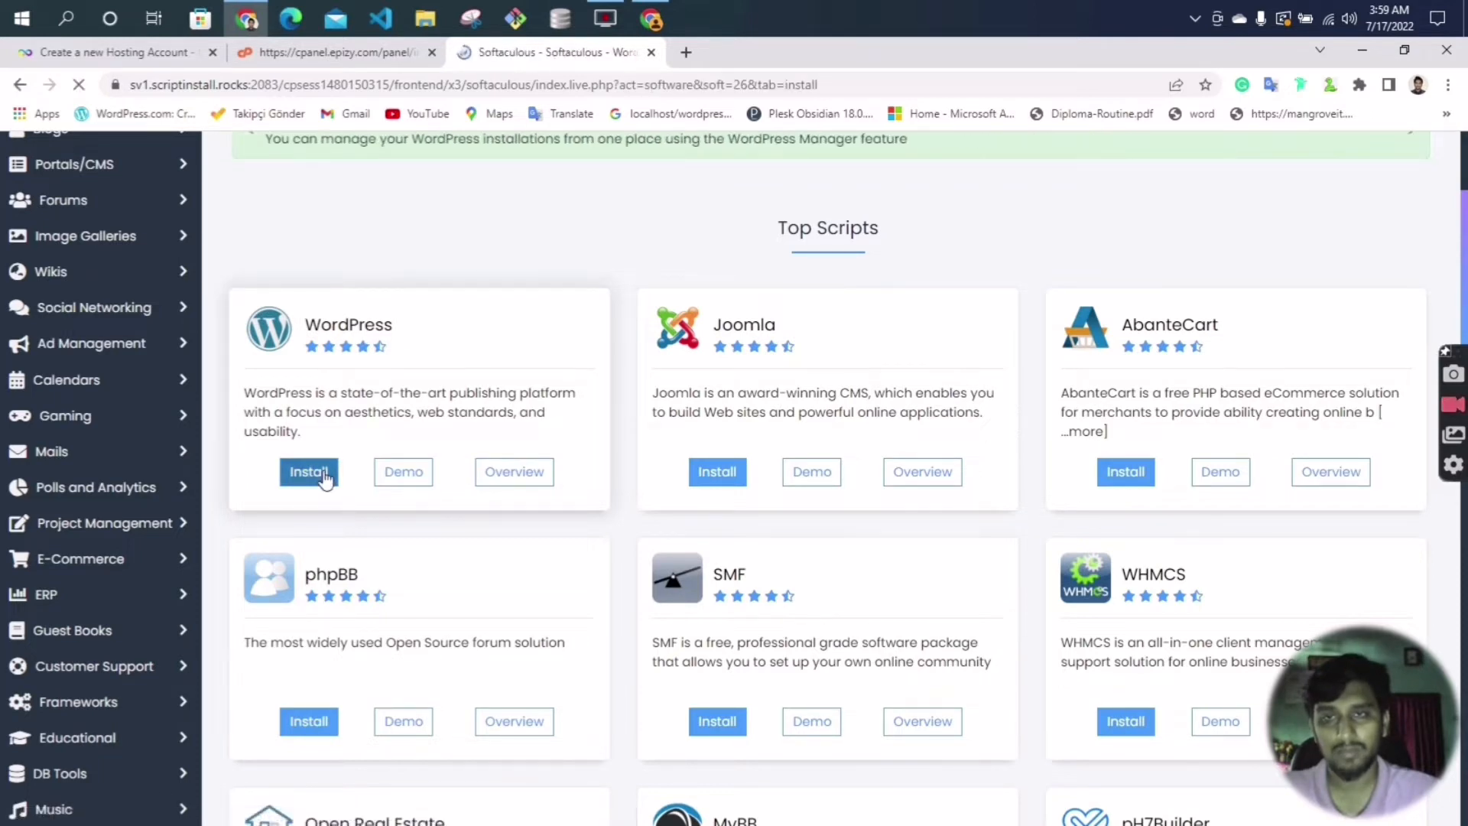
pyautogui.scroll(-3, 522, 534)
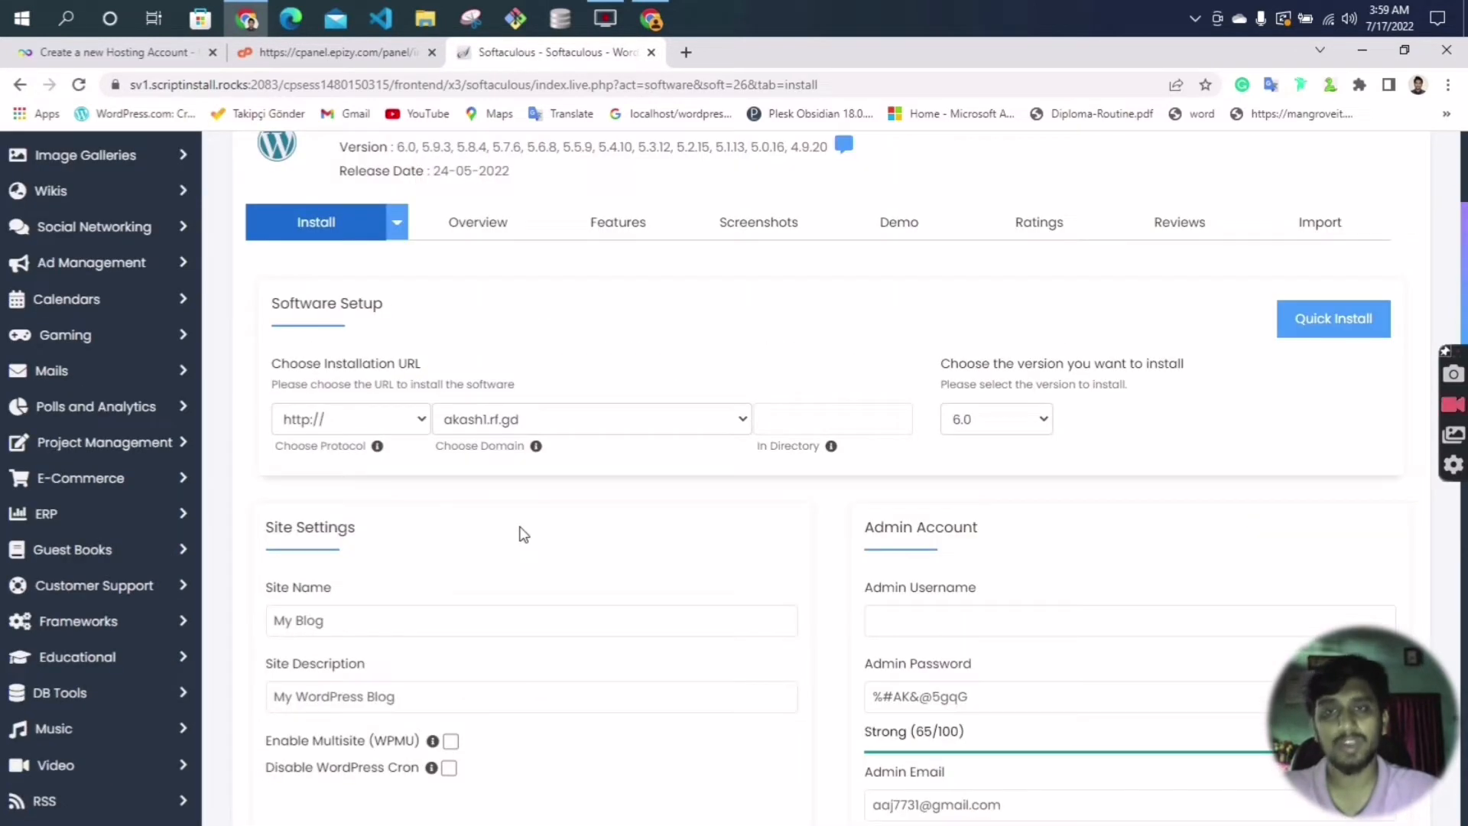
pyautogui.click(392, 425)
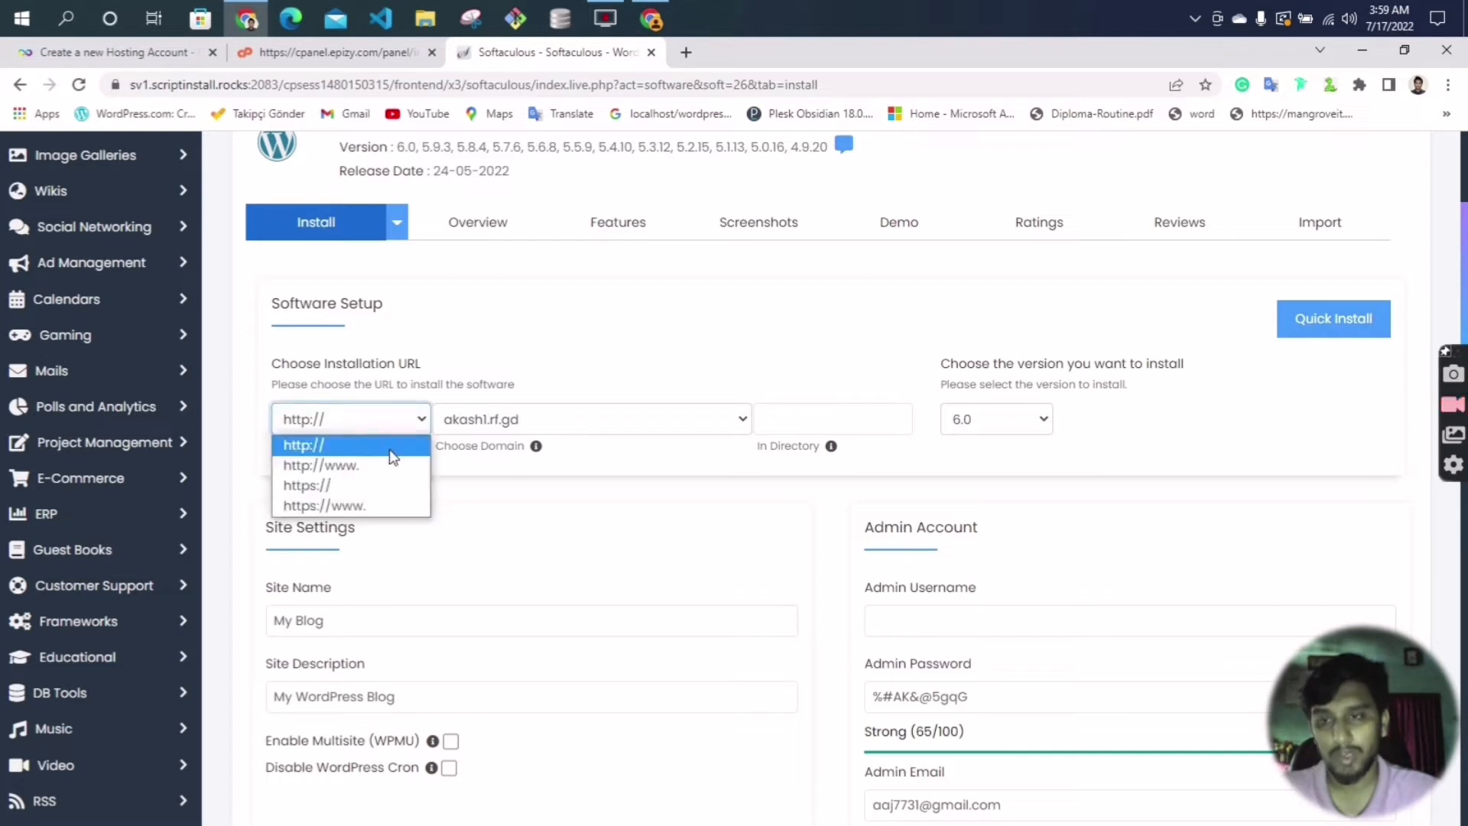
pyautogui.click(390, 433)
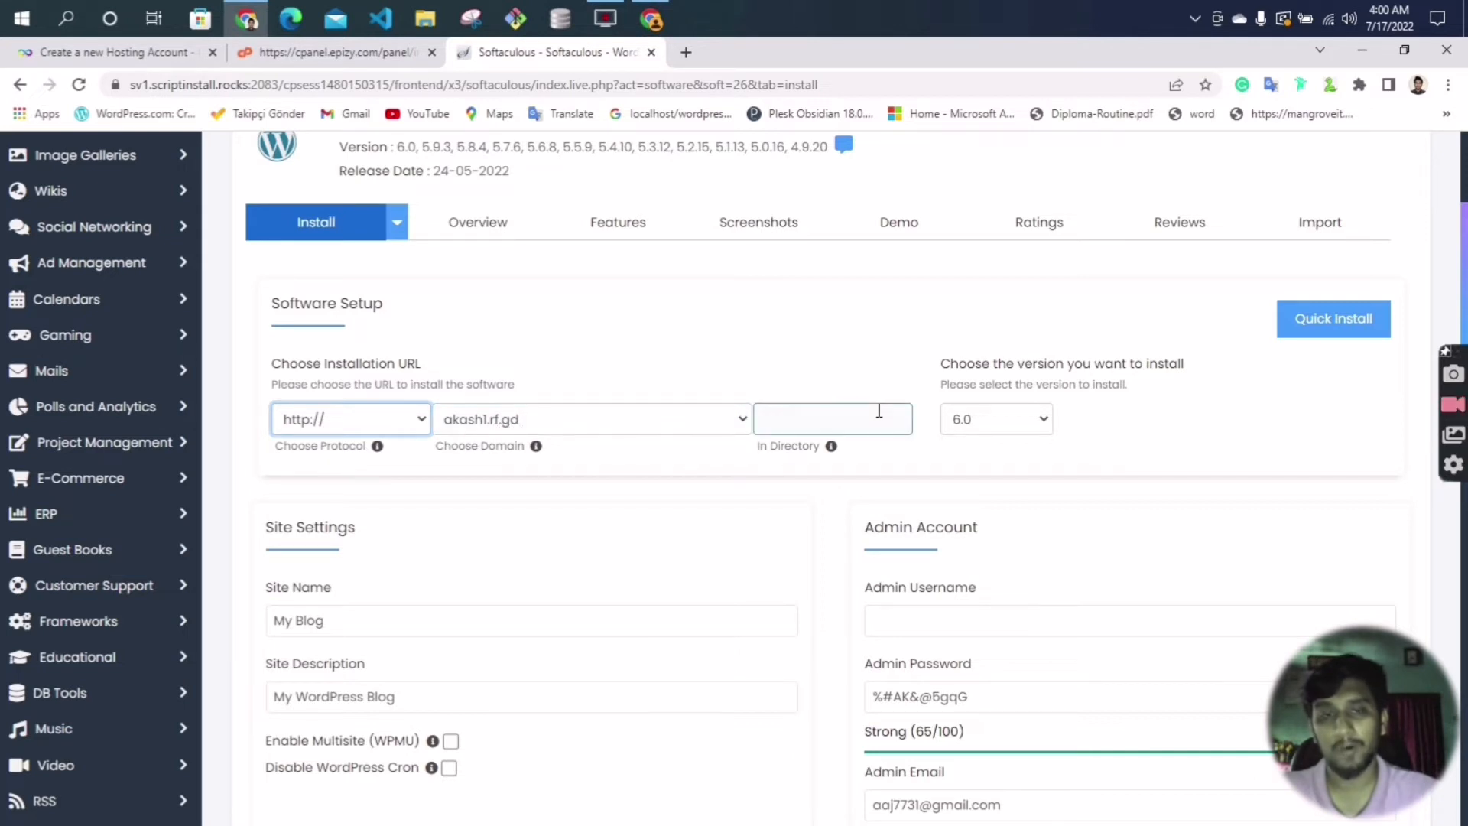
pyautogui.click(823, 419)
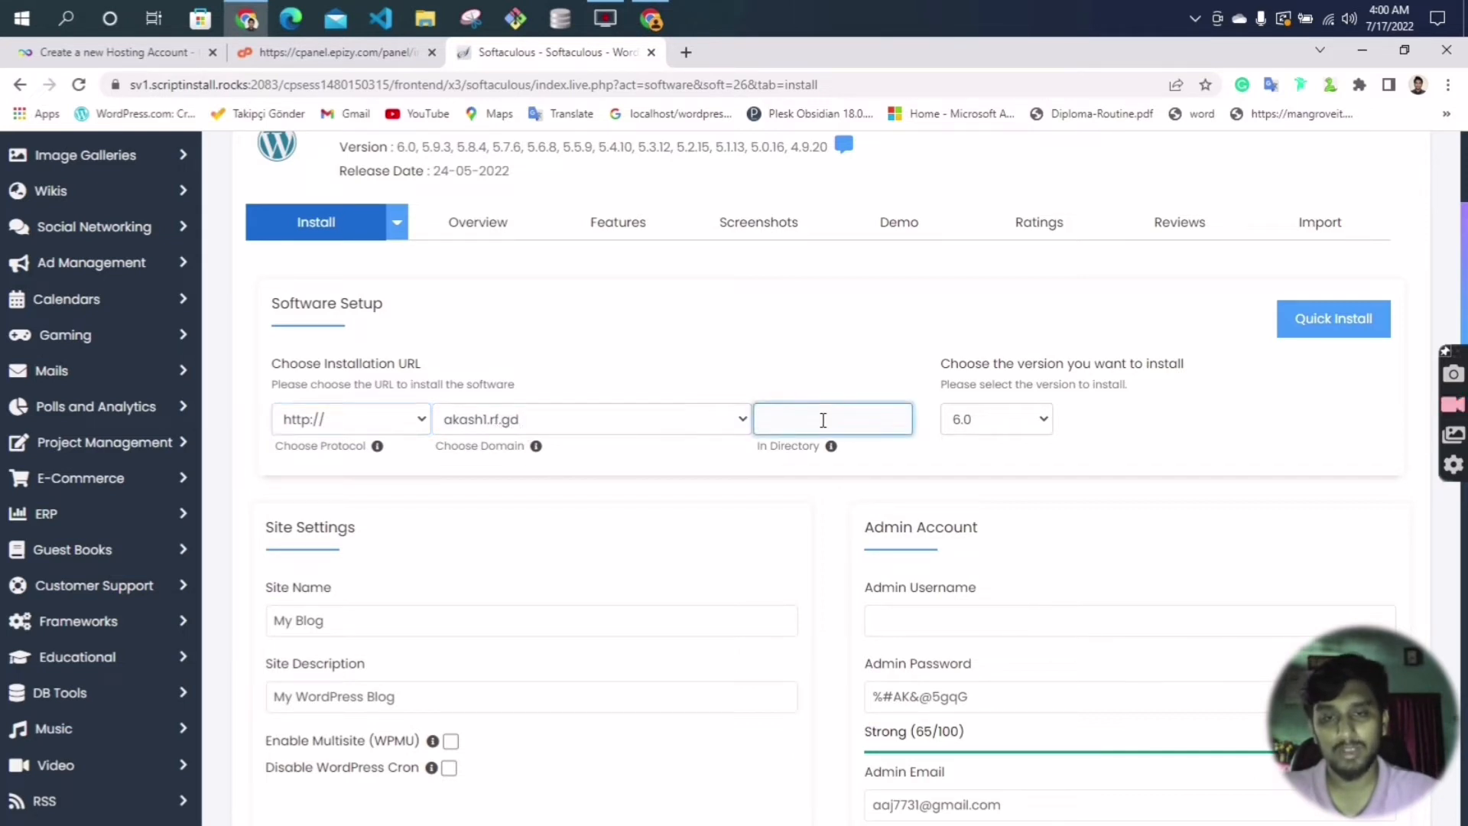
pyautogui.scroll(-3, 739, 651)
pyautogui.click(950, 425)
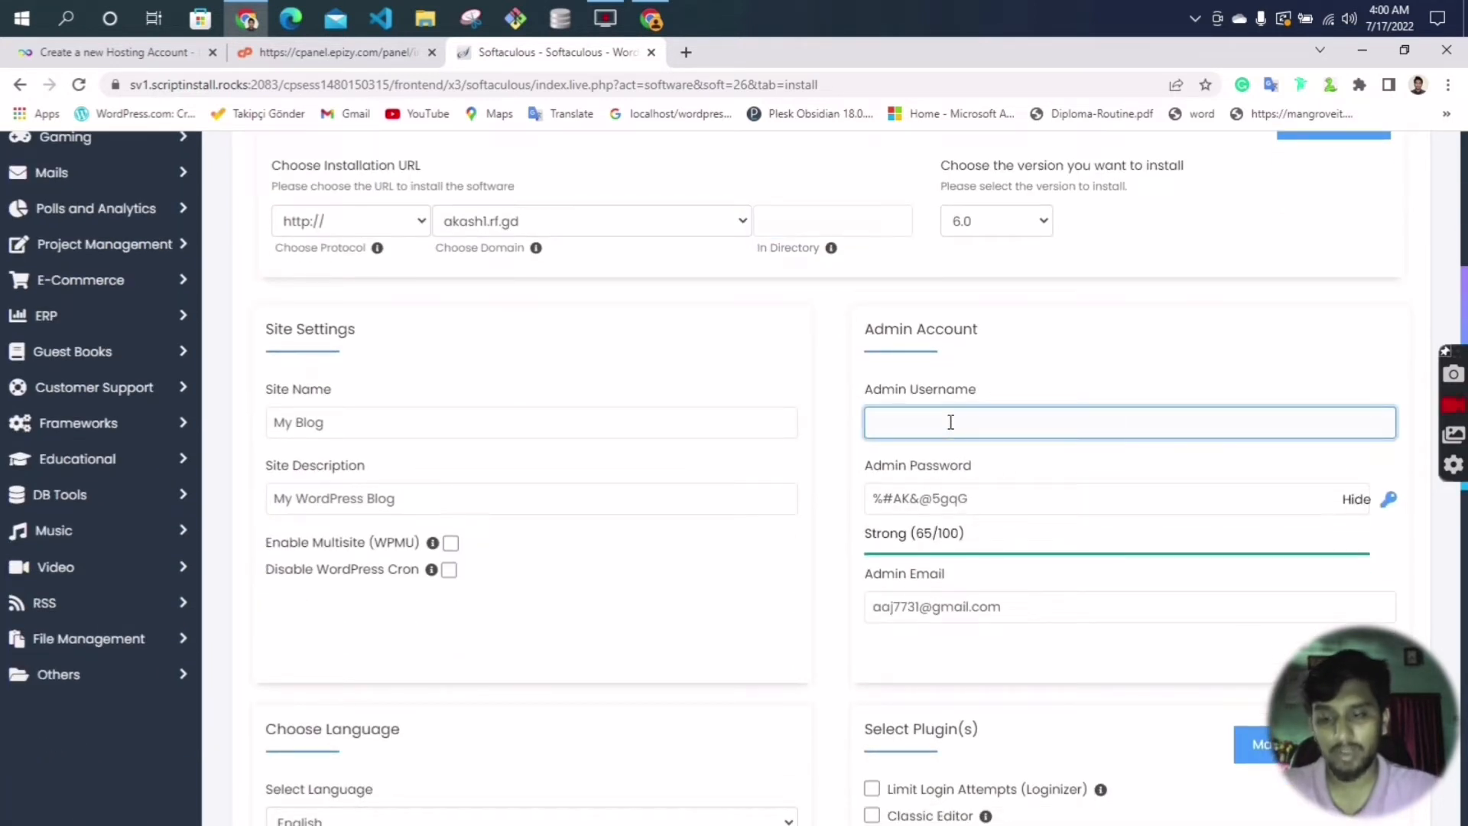
# Set the WordPress admin username to 'admin' and replace the generated password with a custom one
pyautogui.write('a')
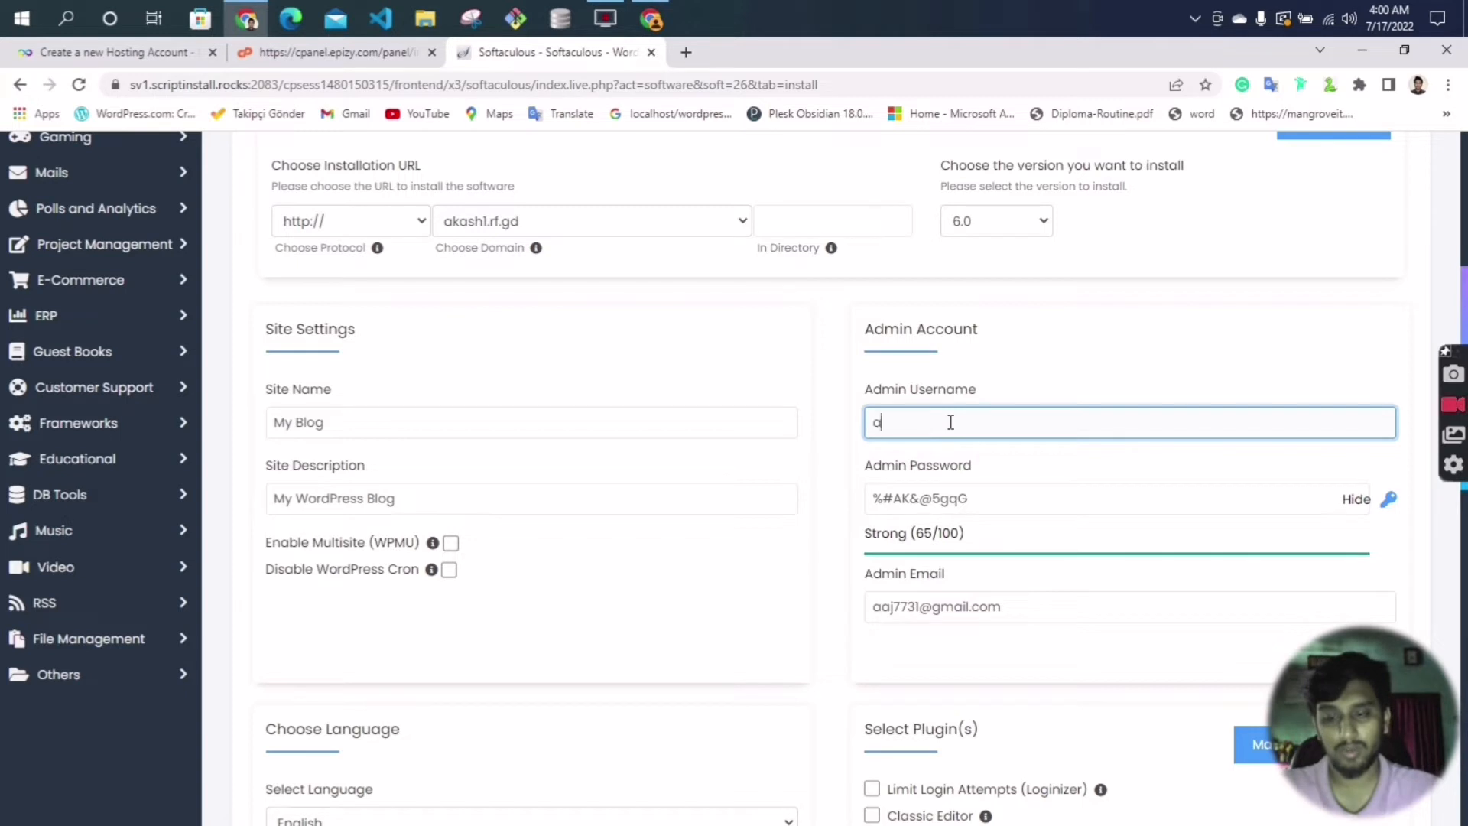
pyautogui.write('dmin')
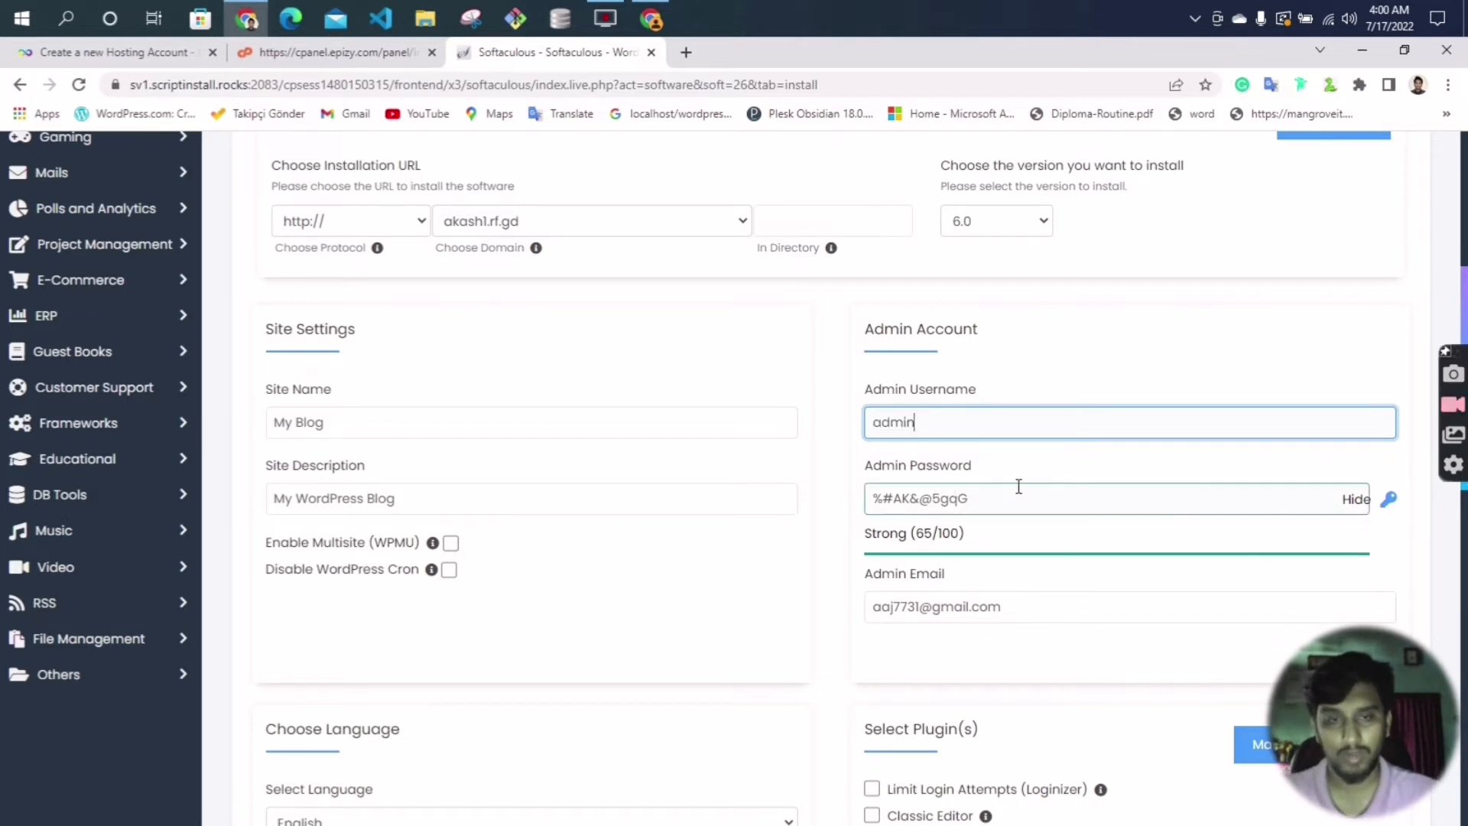
pyautogui.press('Tab')
pyautogui.press('BackSpace')
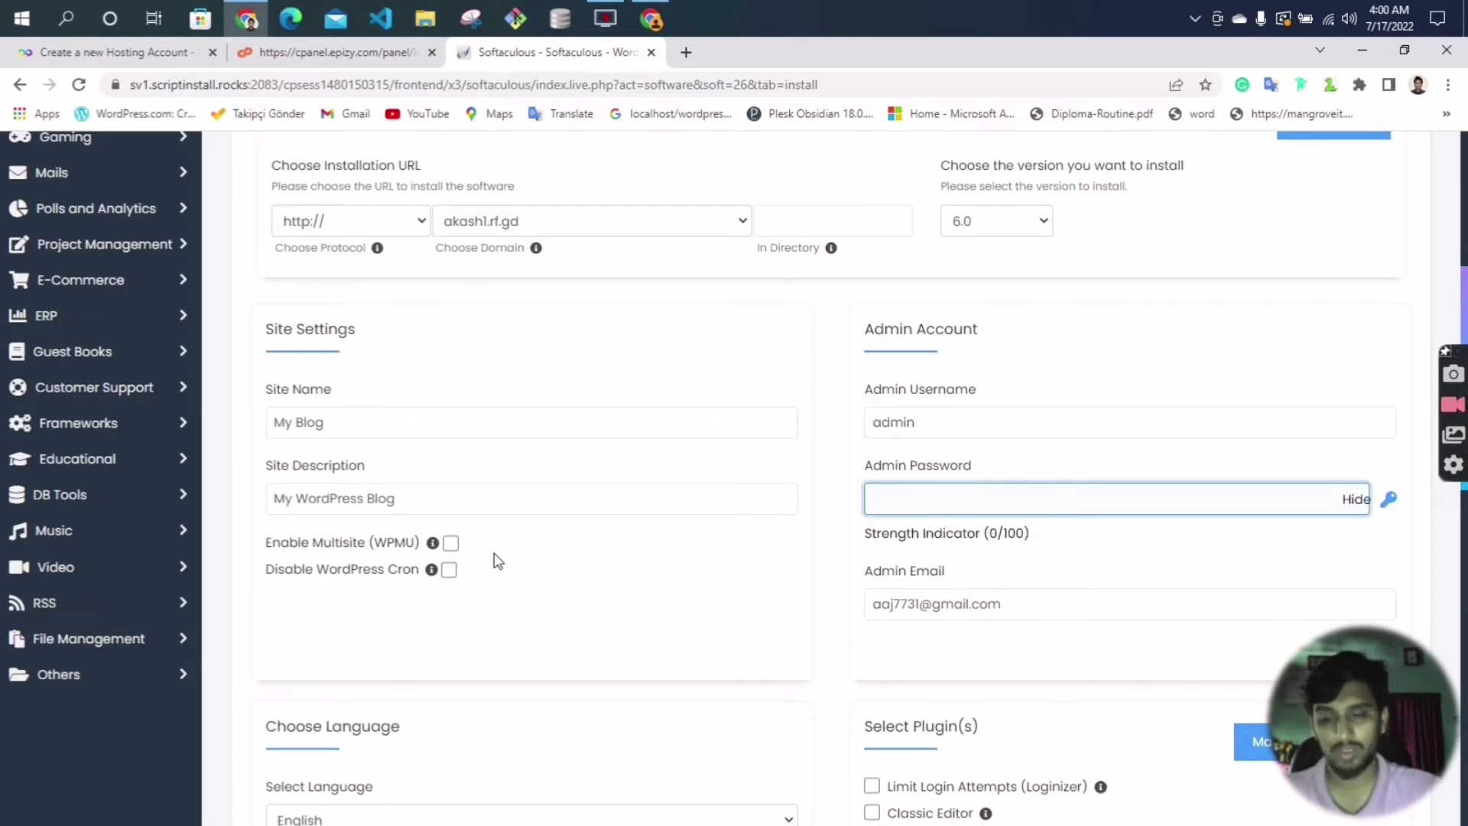
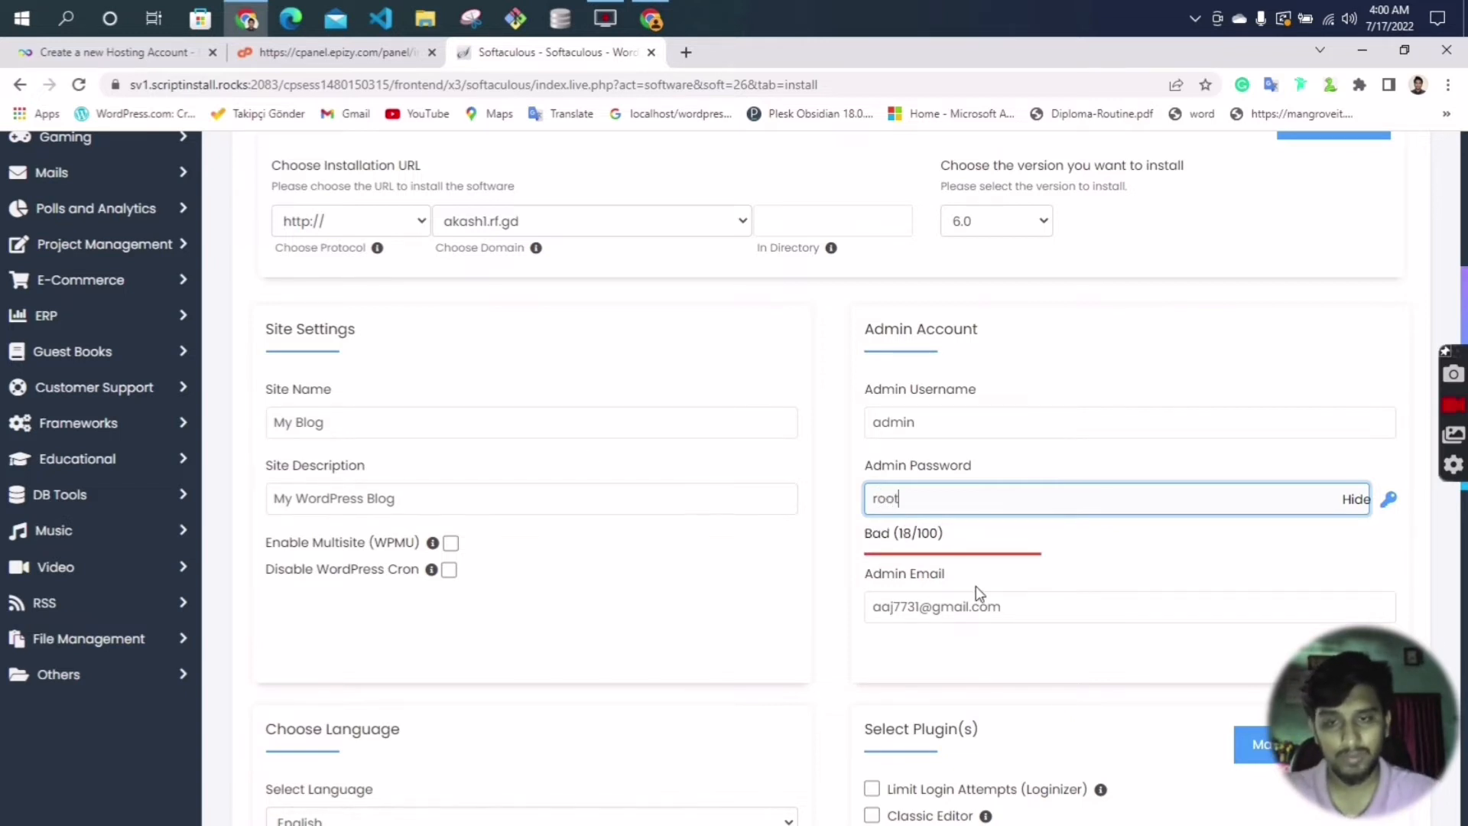
pyautogui.scroll(-15, 977, 590)
pyautogui.scroll(-2, 976, 585)
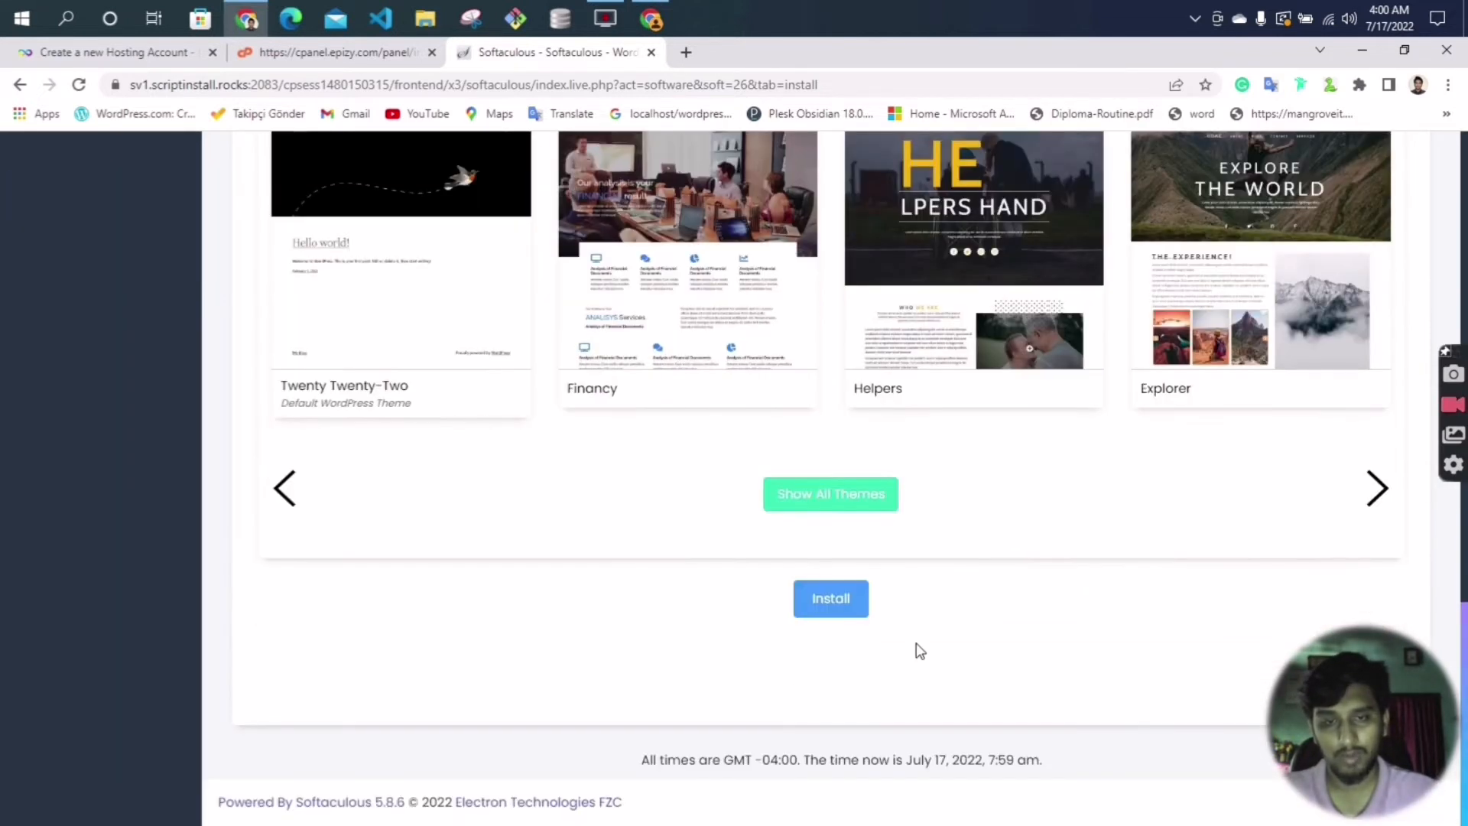
pyautogui.click(842, 611)
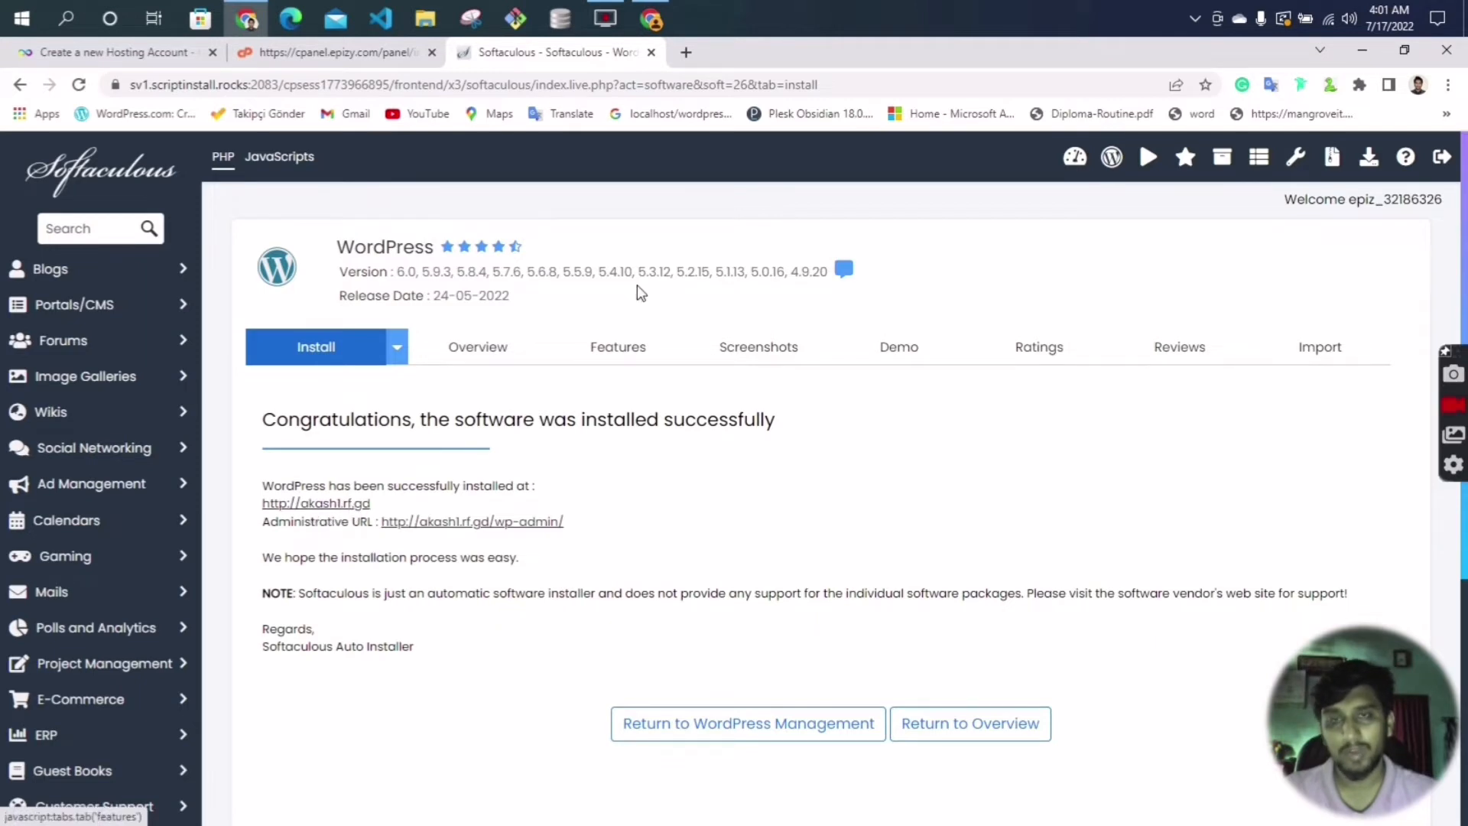
# Load akash1.rf.gd in a new browser tab
pyautogui.click(688, 53)
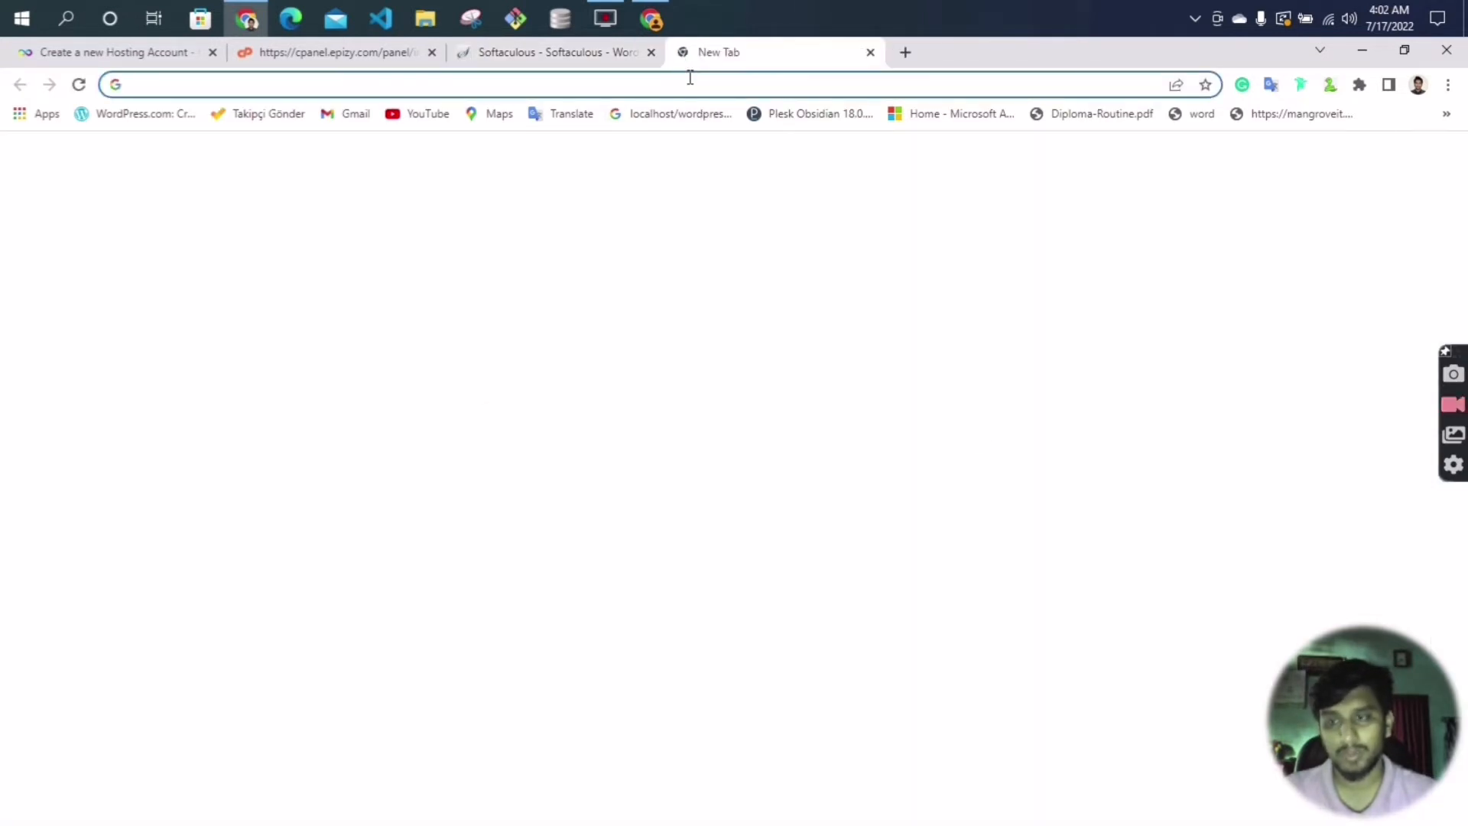
pyautogui.write('ak')
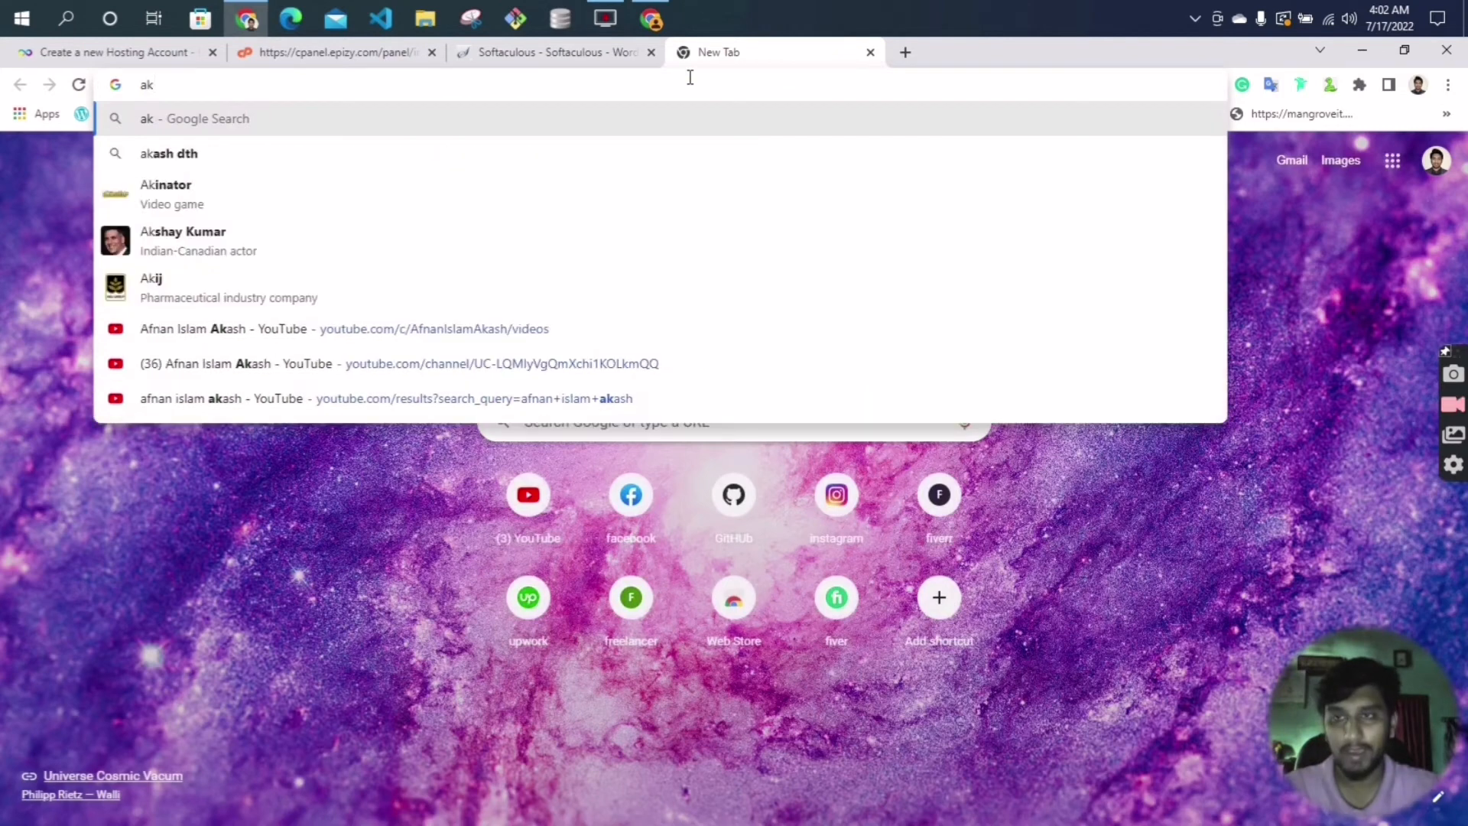
pyautogui.write('ash1')
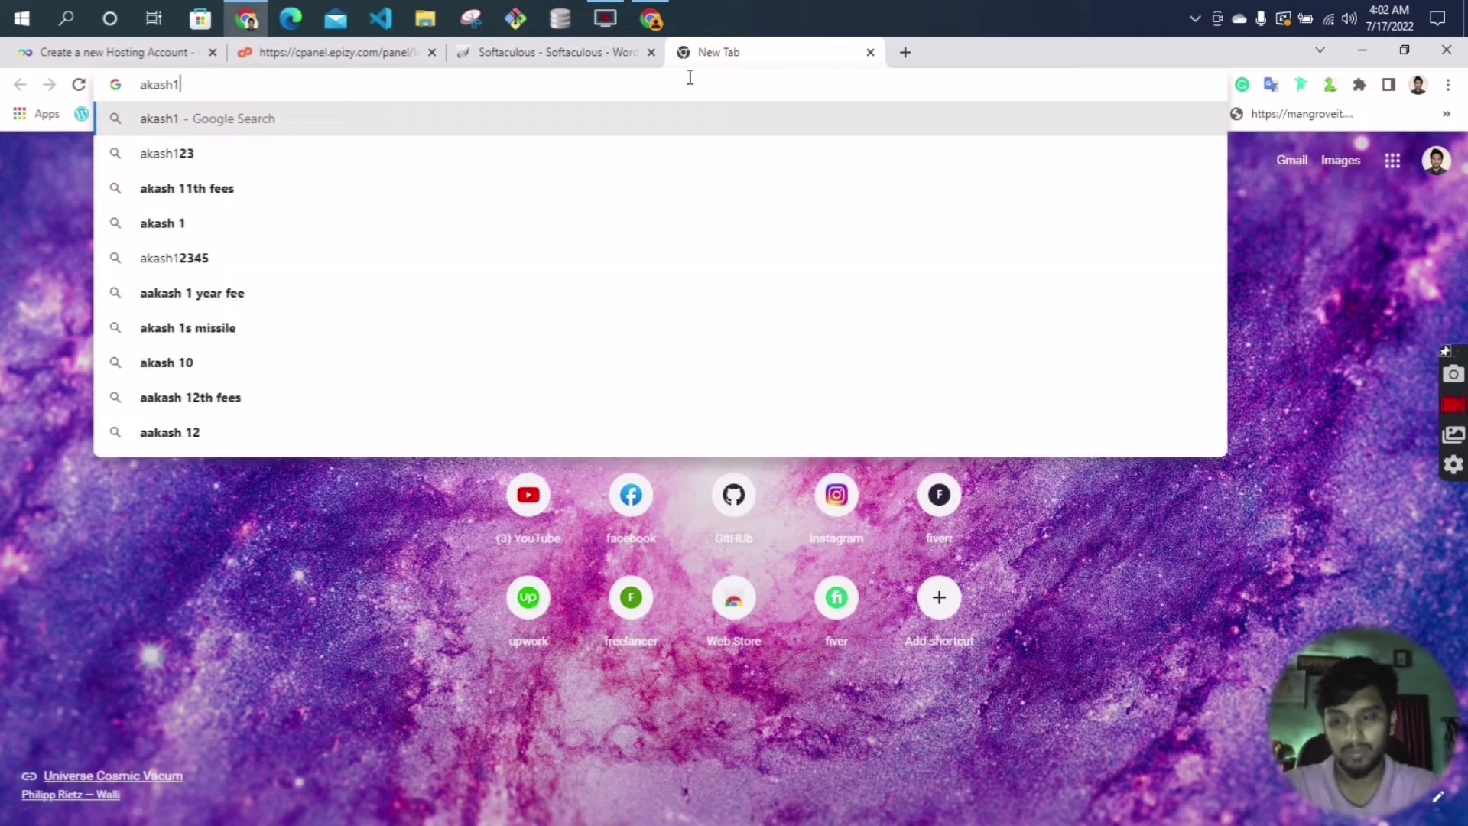
pyautogui.write('.r')
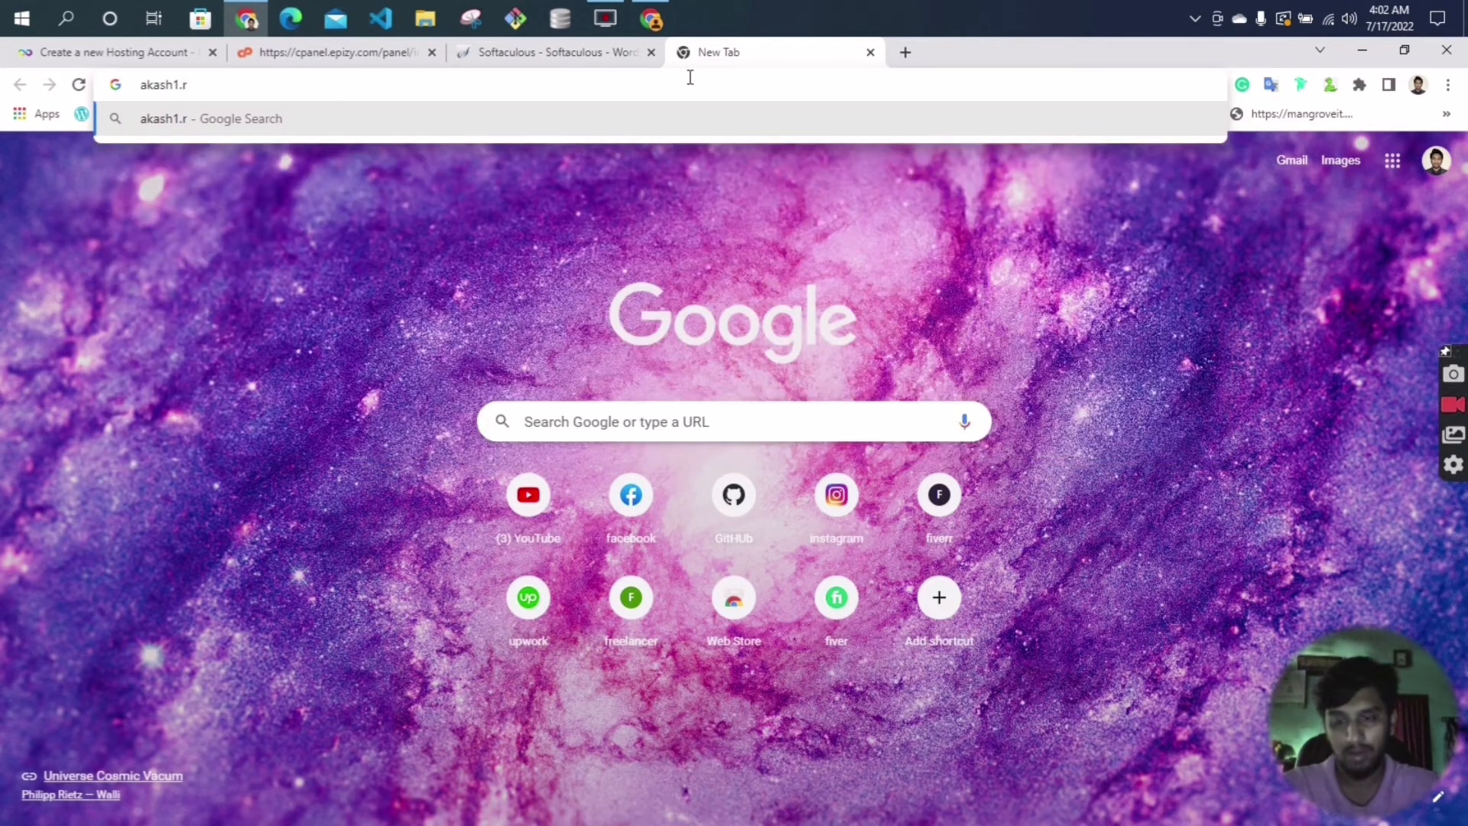
pyautogui.write('f.gd')
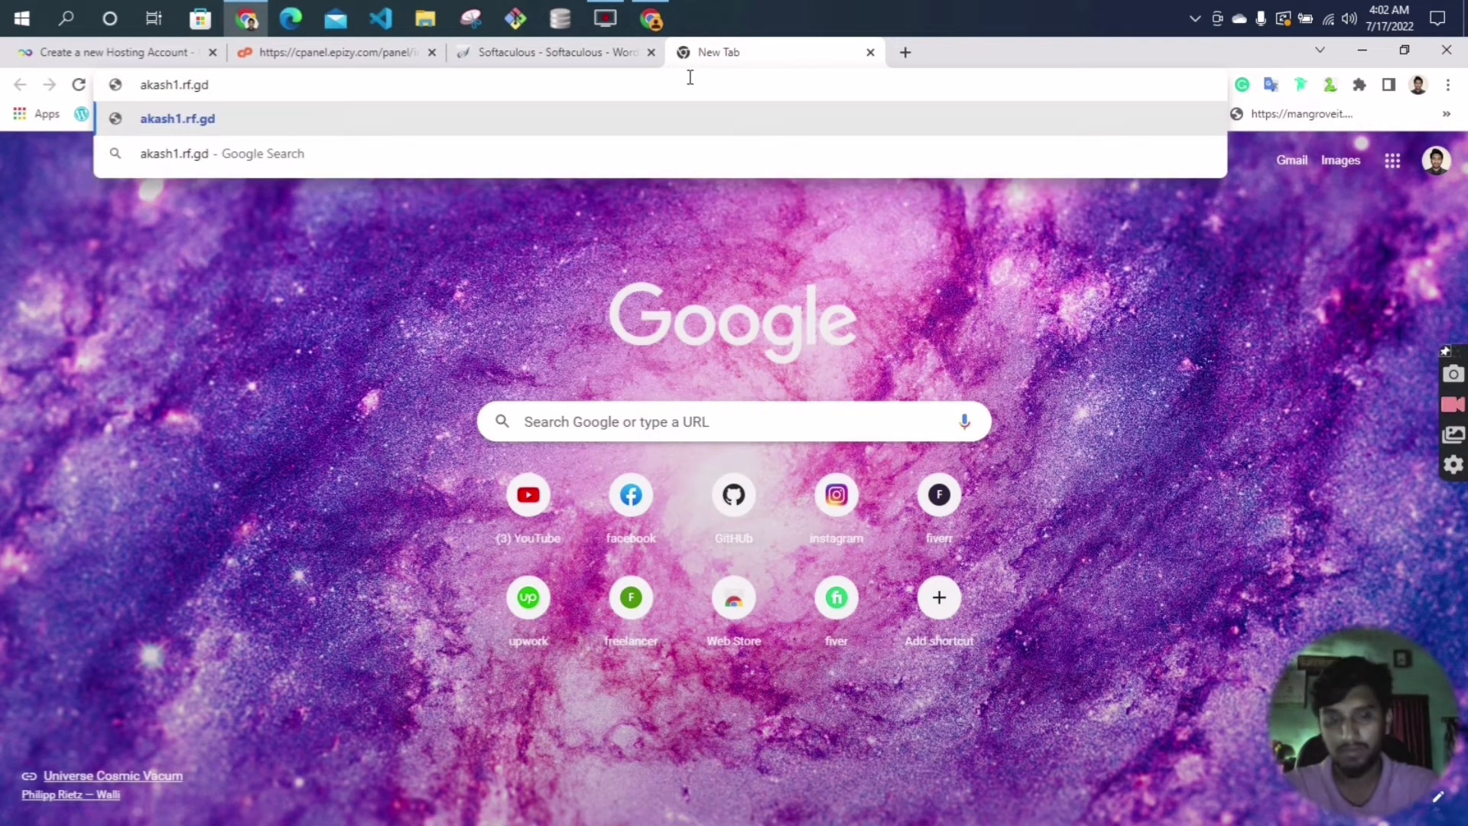
pyautogui.press('Return')
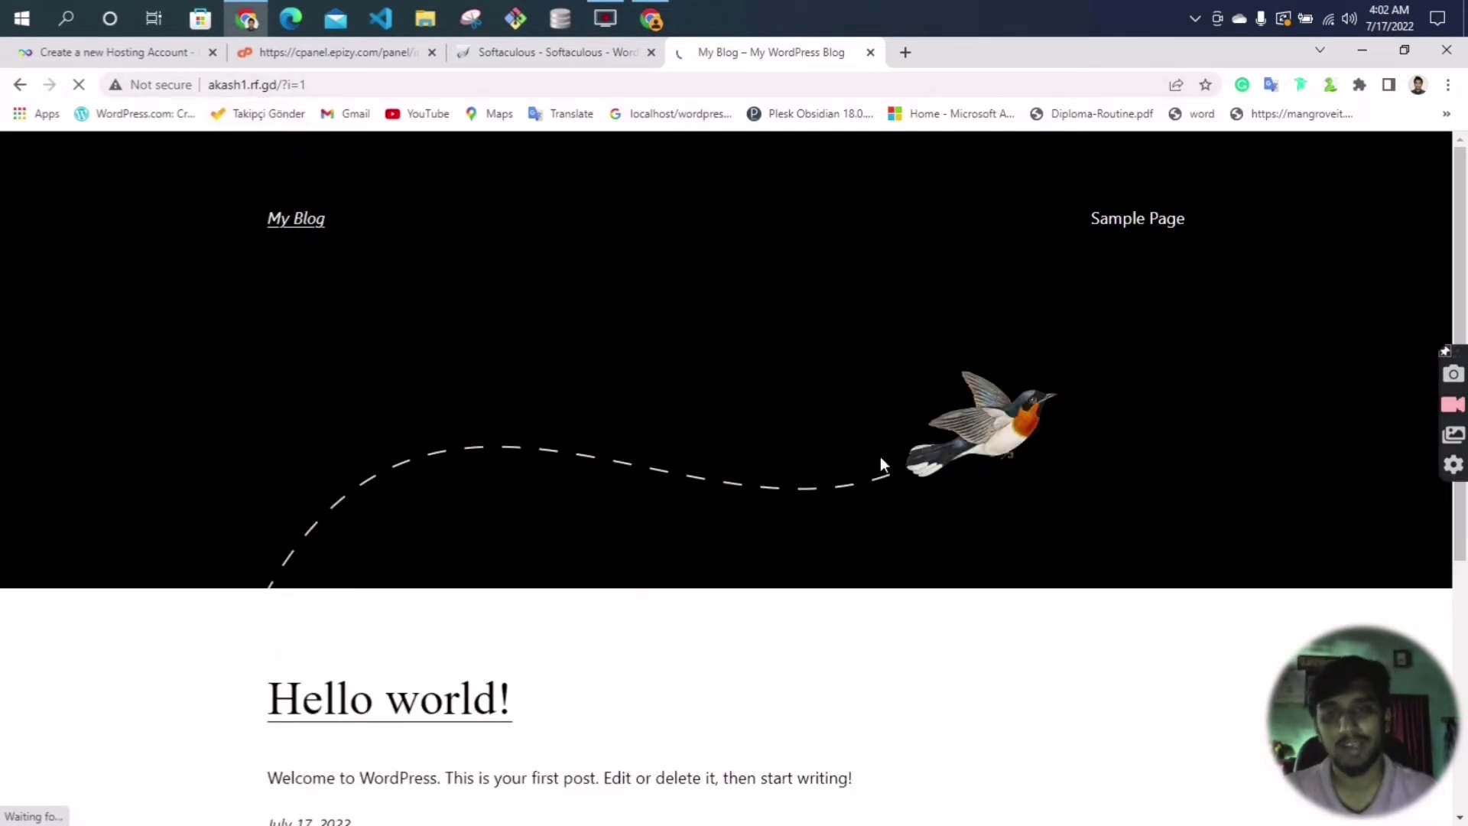
# Close the Softaculous tab and remove '?i=1' from the akash1.rf.gd address
pyautogui.scroll(-5, 690, 498)
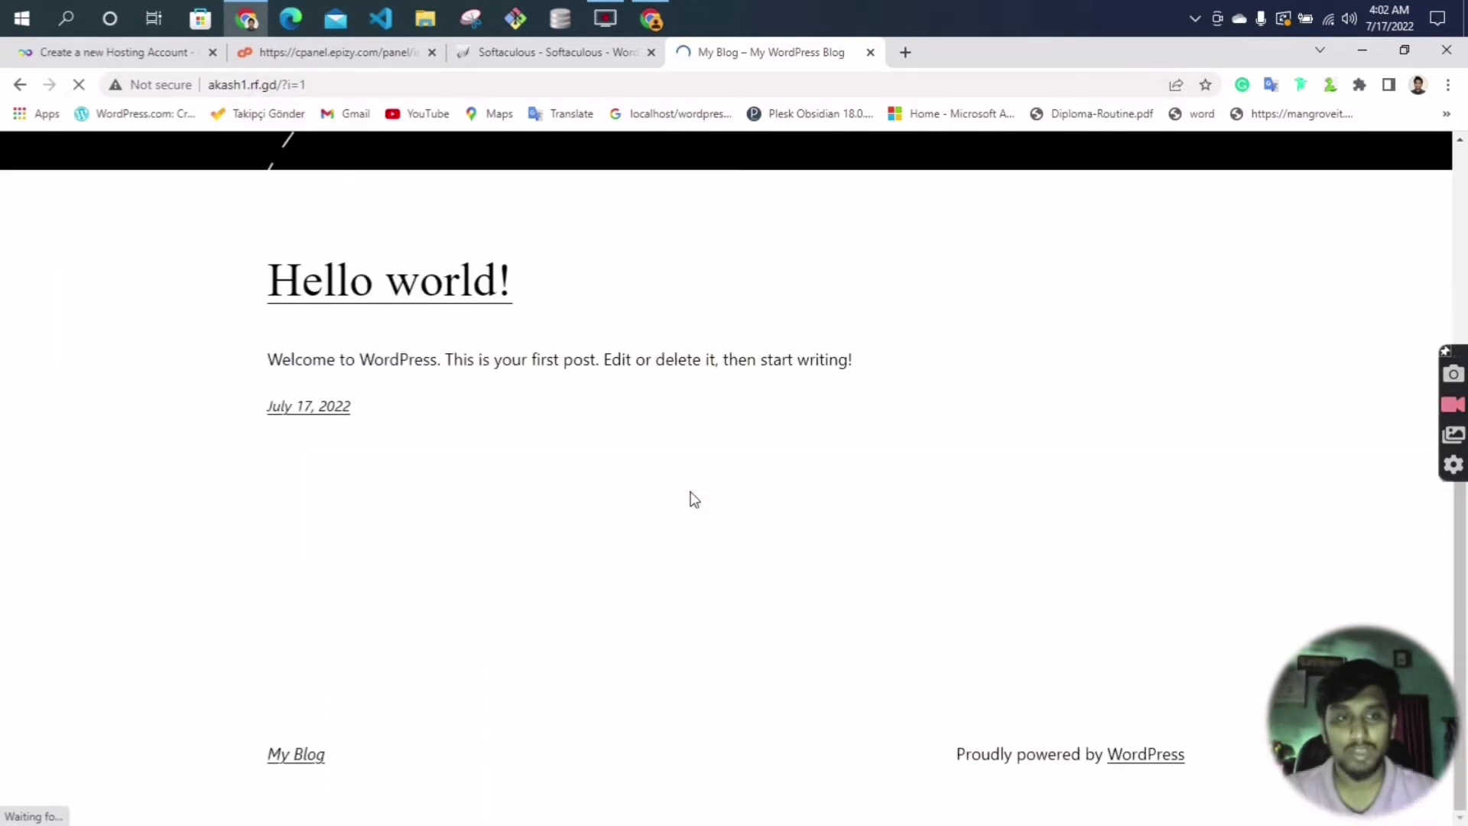
pyautogui.scroll(5, 694, 499)
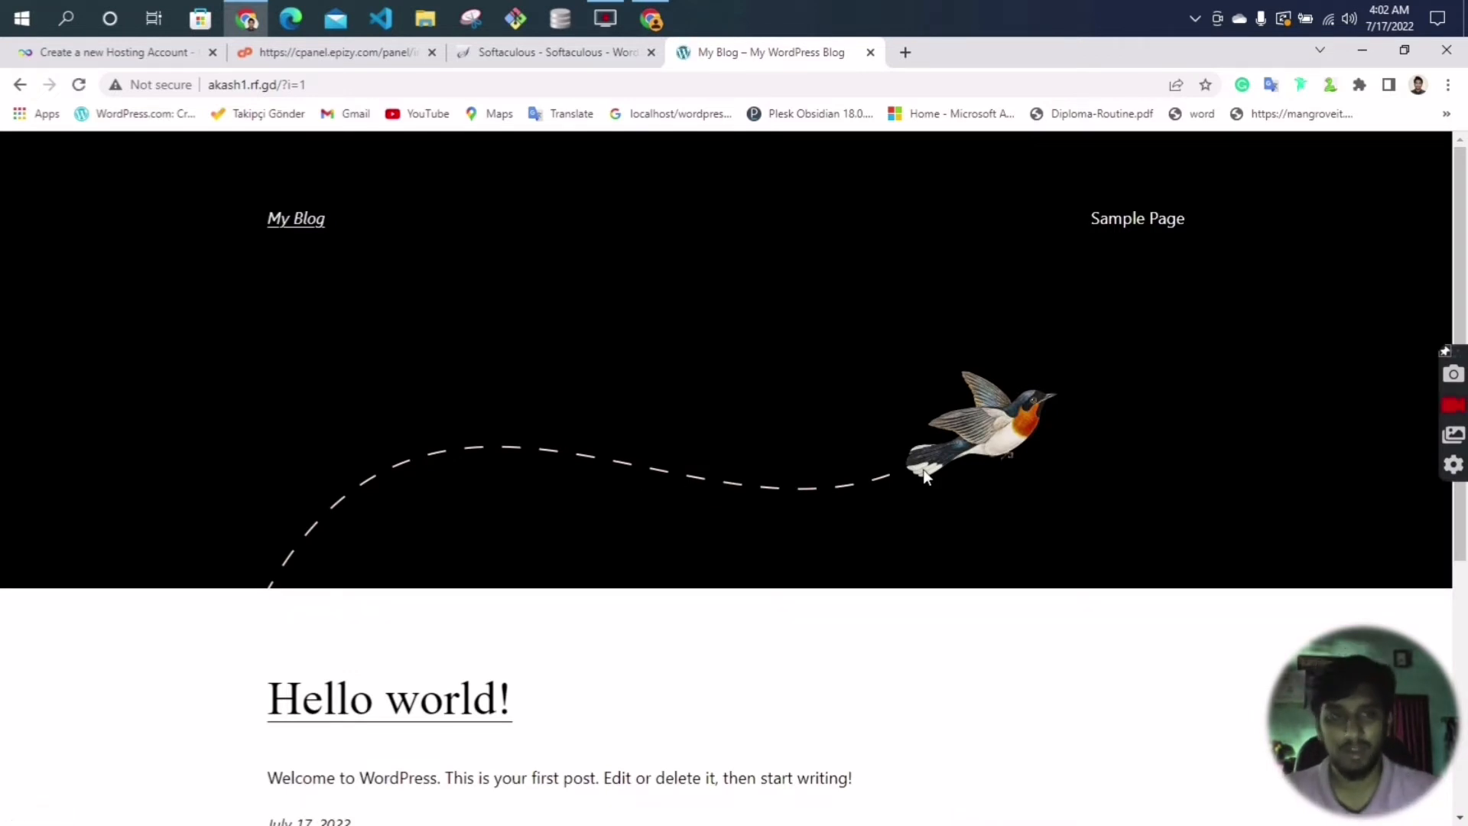
pyautogui.scroll(-5, 925, 476)
pyautogui.scroll(5, 925, 476)
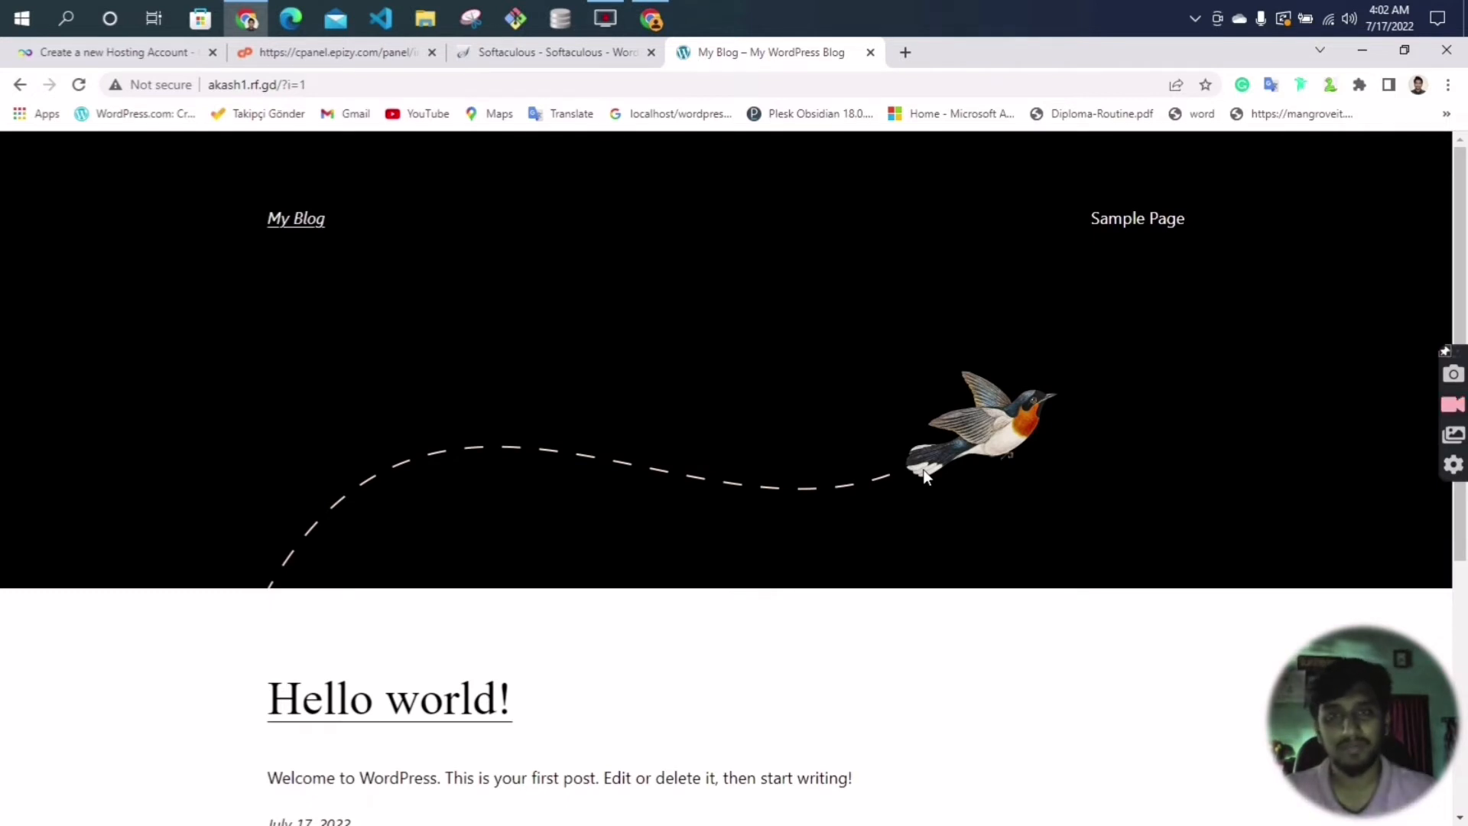
pyautogui.click(650, 52)
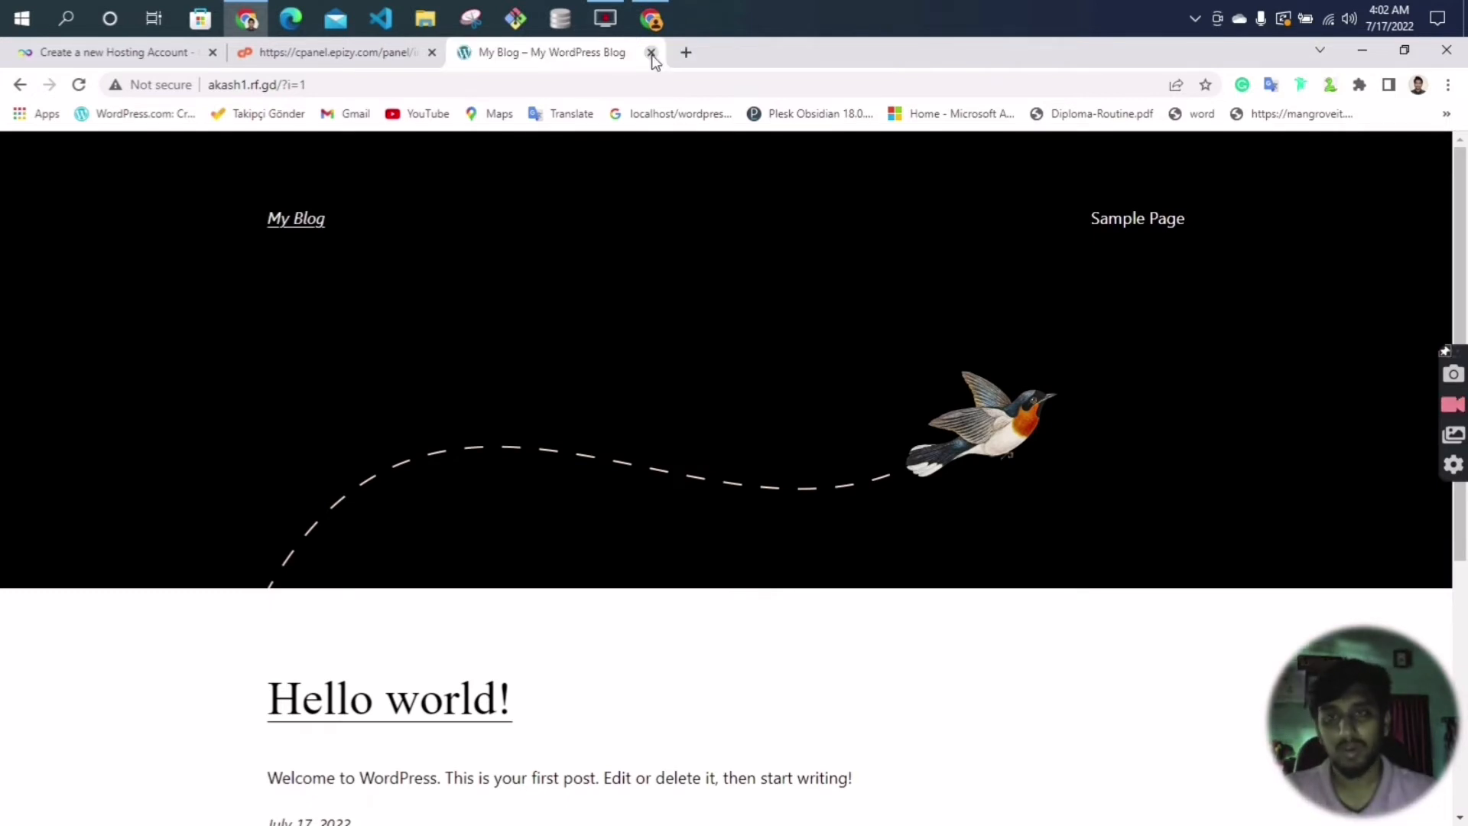
pyautogui.click(518, 90)
pyautogui.click(518, 89)
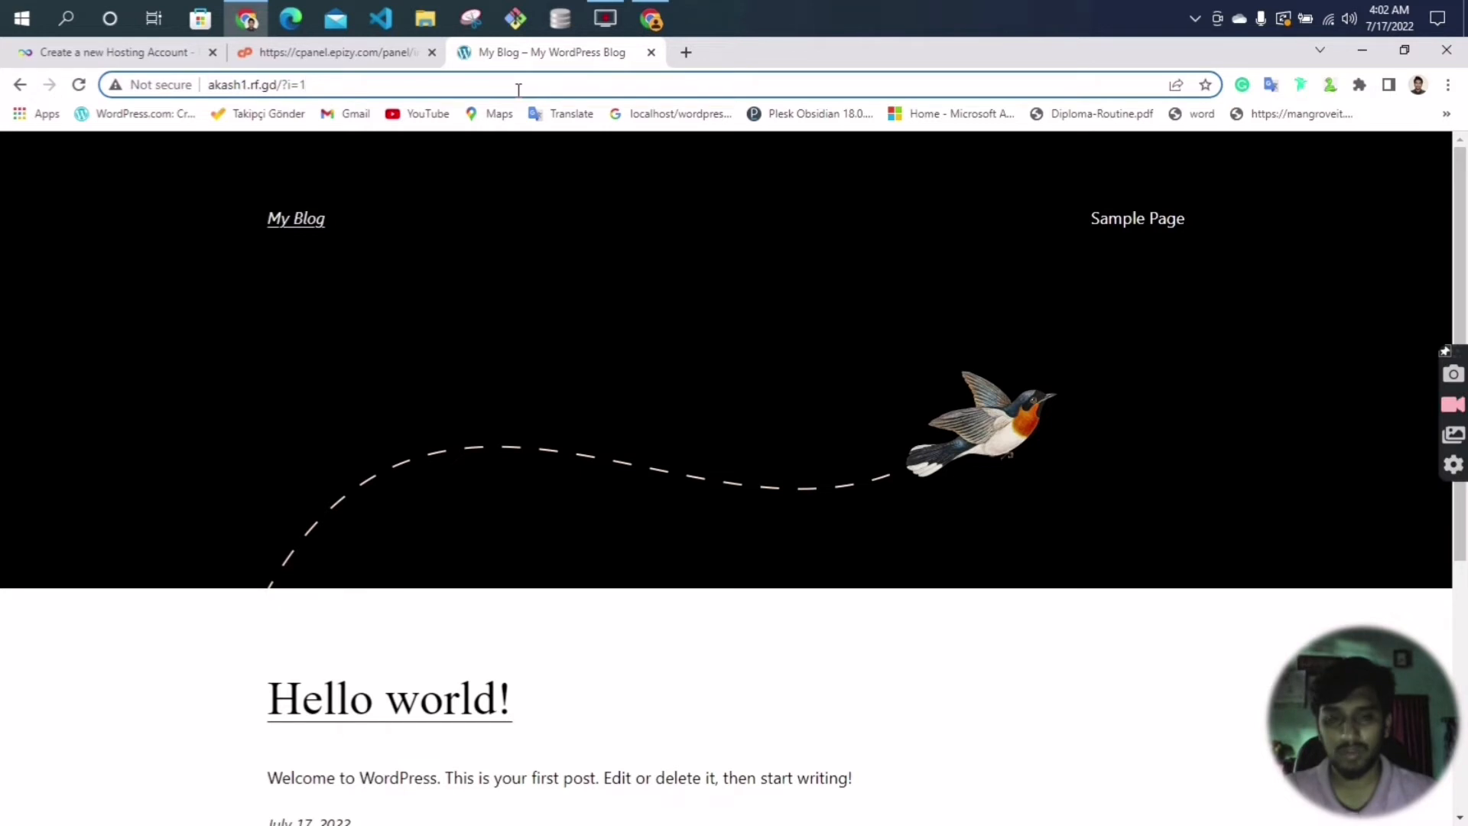
pyautogui.press('BackSpace')
pyautogui.press('BackSpace')
pyautogui.press('BackSpace')
pyautogui.press('BackSpace')
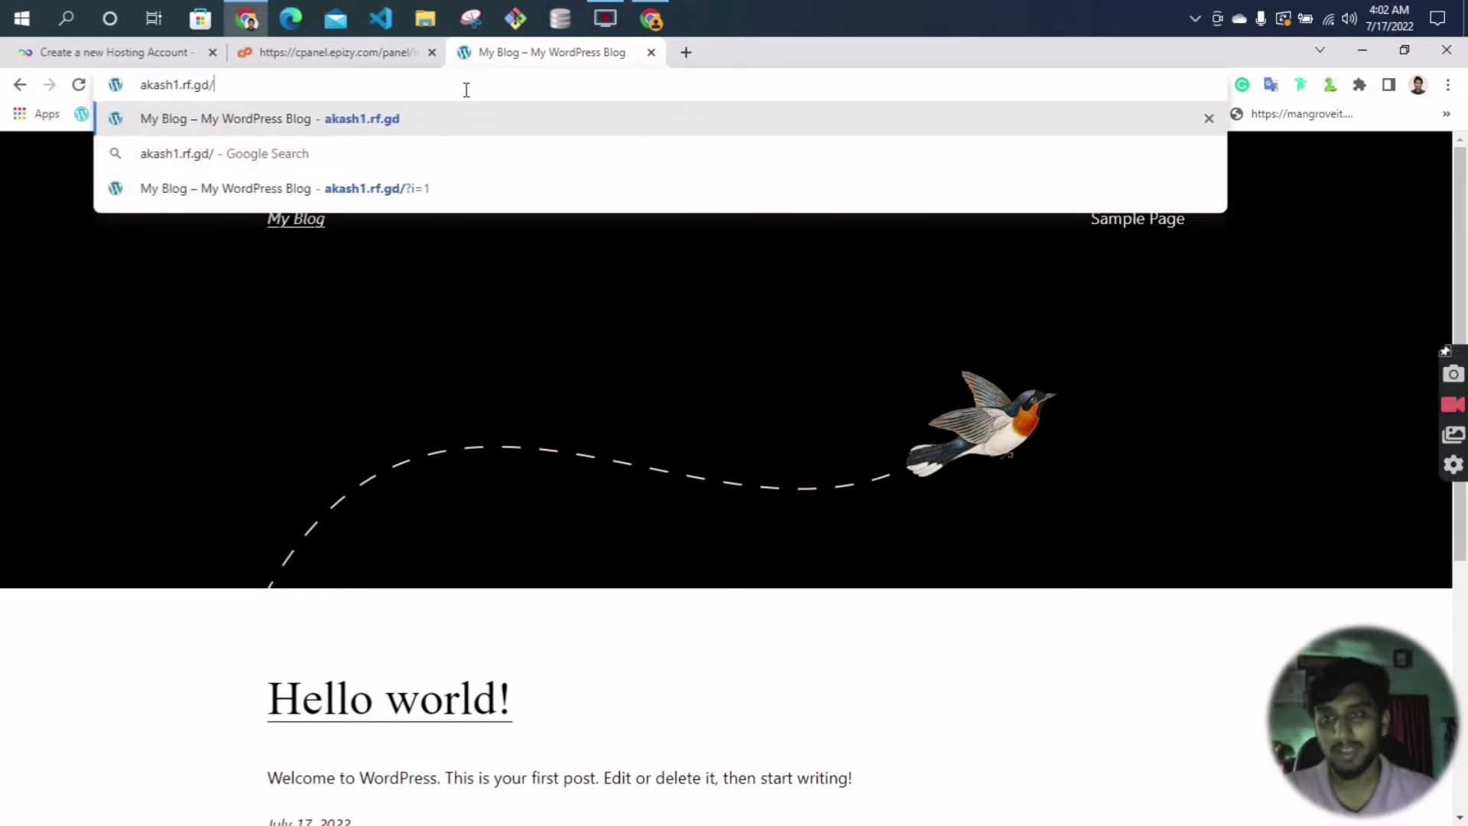
# Go to the akash1.rf.gd/wp-admin login page
pyautogui.moveTo(295, 85); pyautogui.dragTo(61, 96)
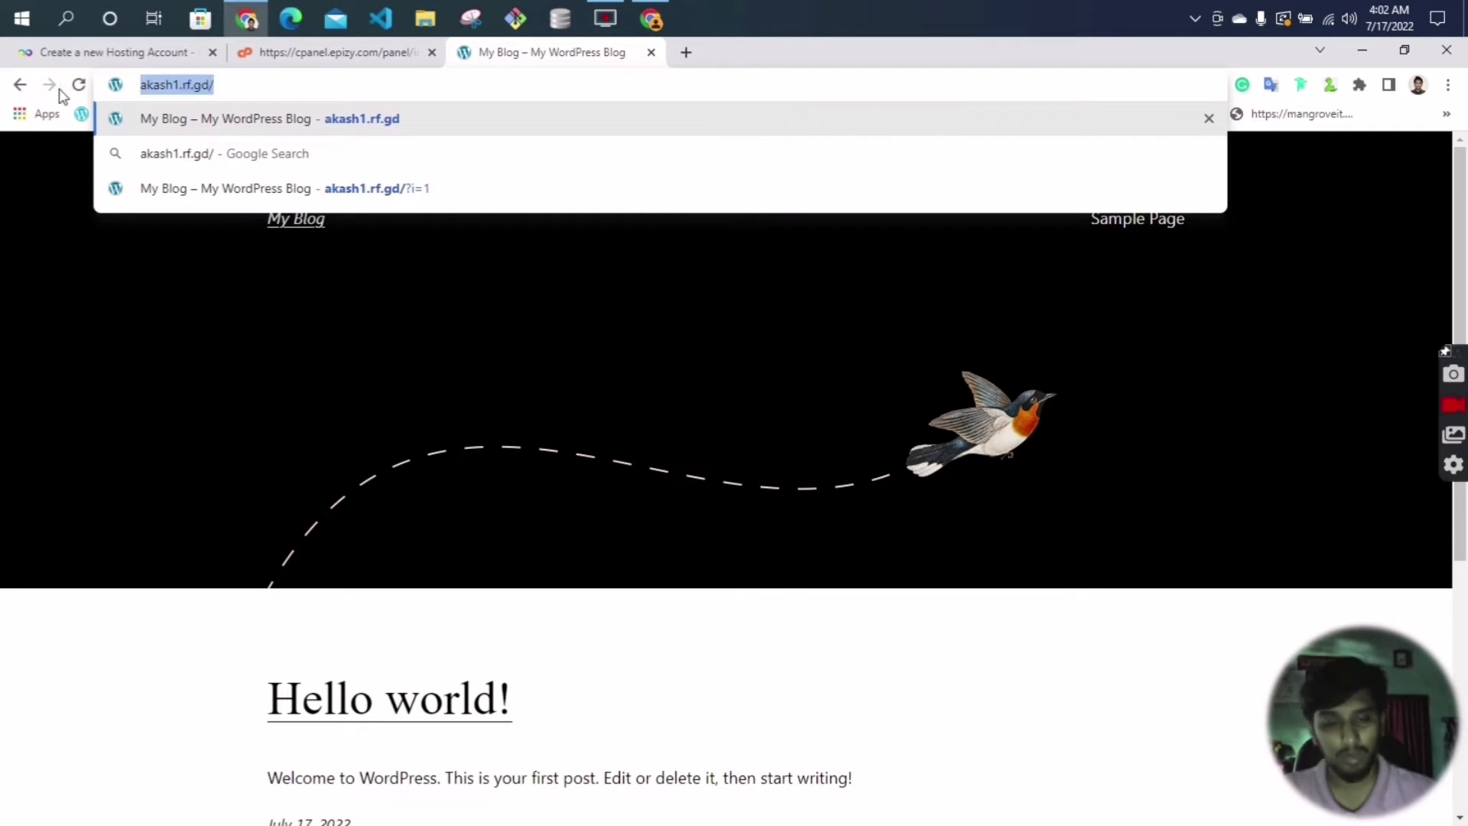
pyautogui.press('Right')
pyautogui.write('wp')
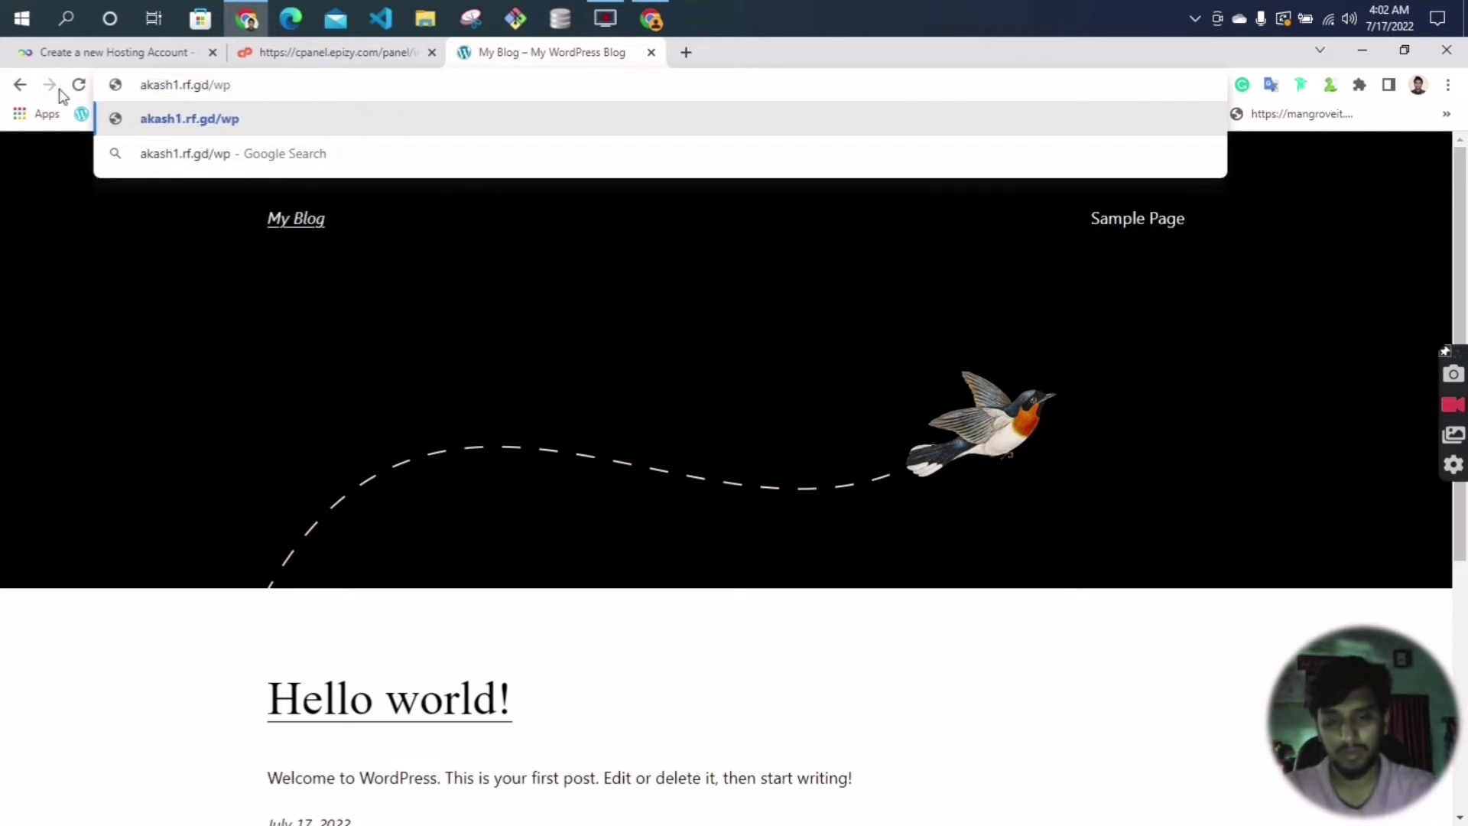
pyautogui.write('-admin')
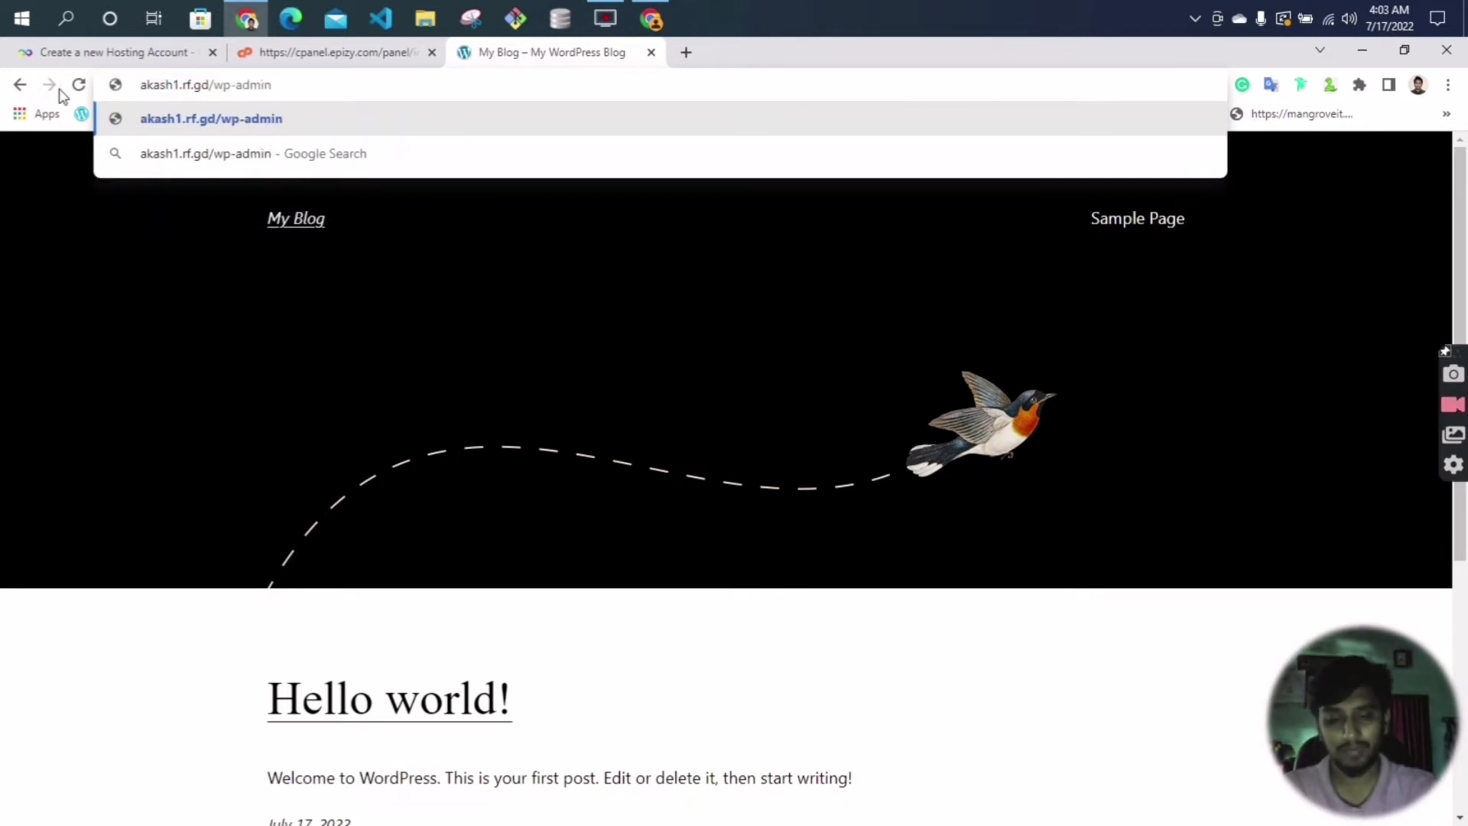
pyautogui.press('Return')
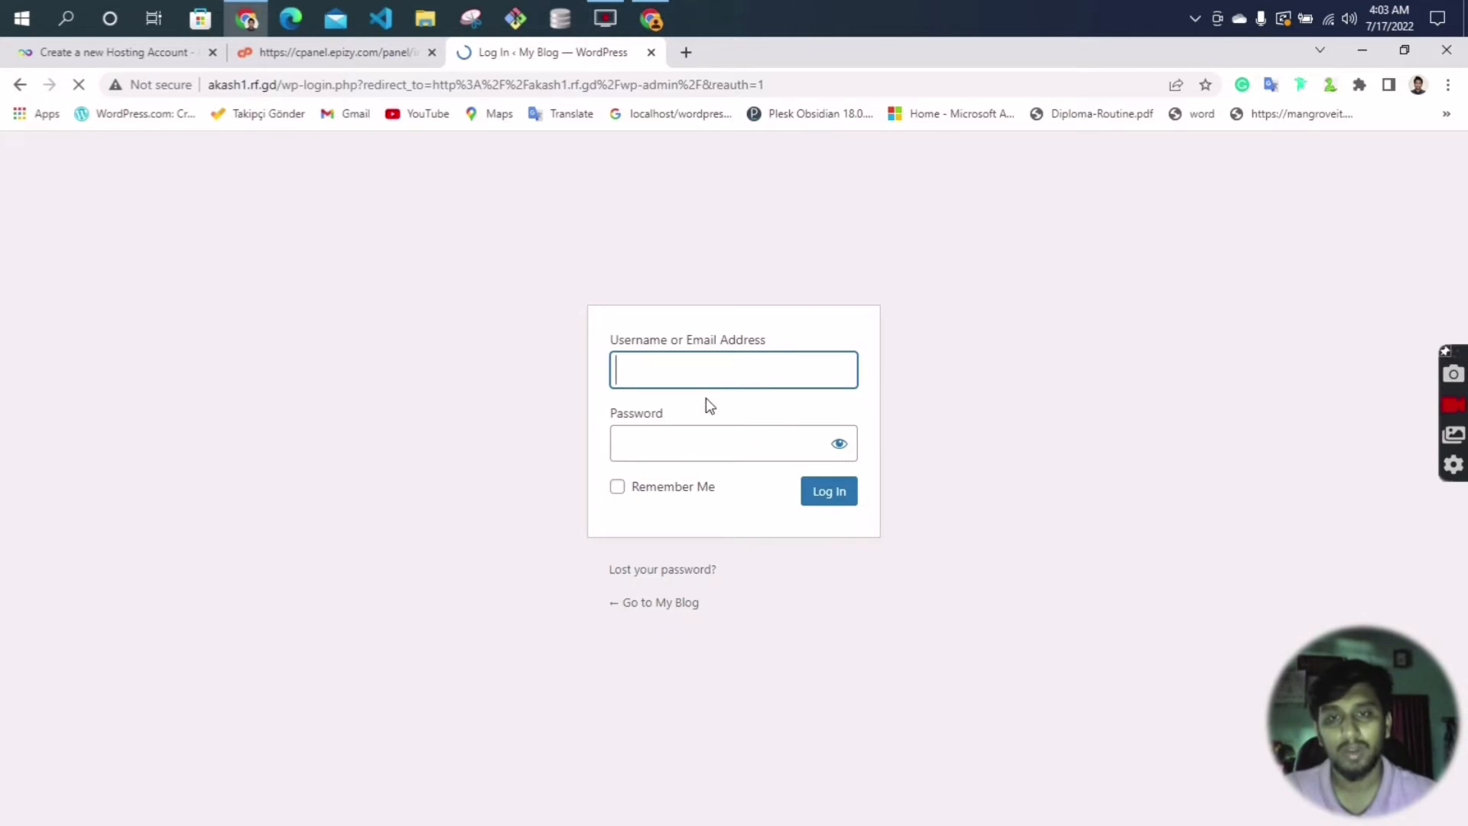
# Sign in with the saved admin username and the account password
pyautogui.click(704, 370)
pyautogui.click(734, 417)
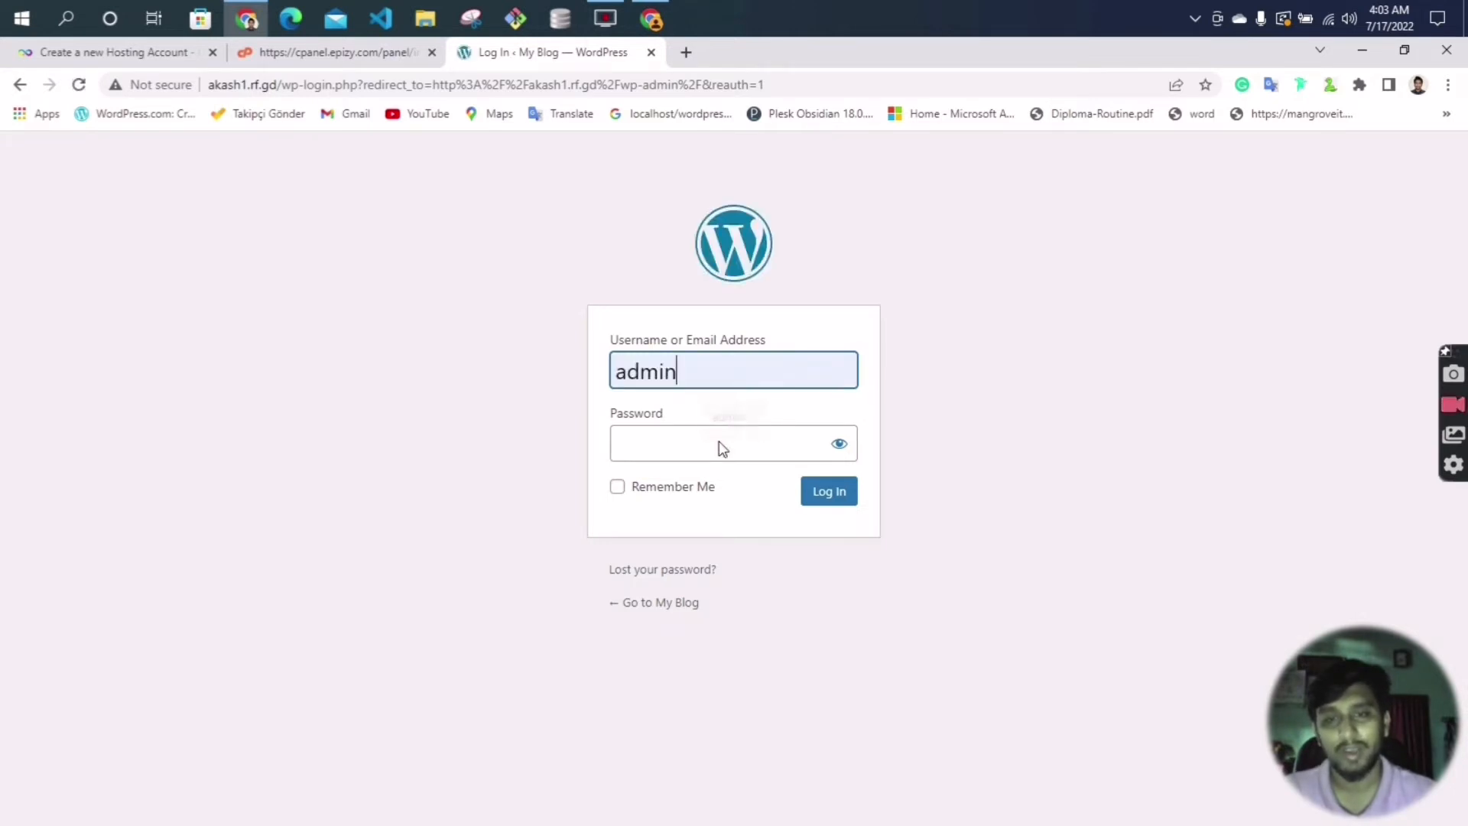
pyautogui.click(707, 451)
pyautogui.write('••••')
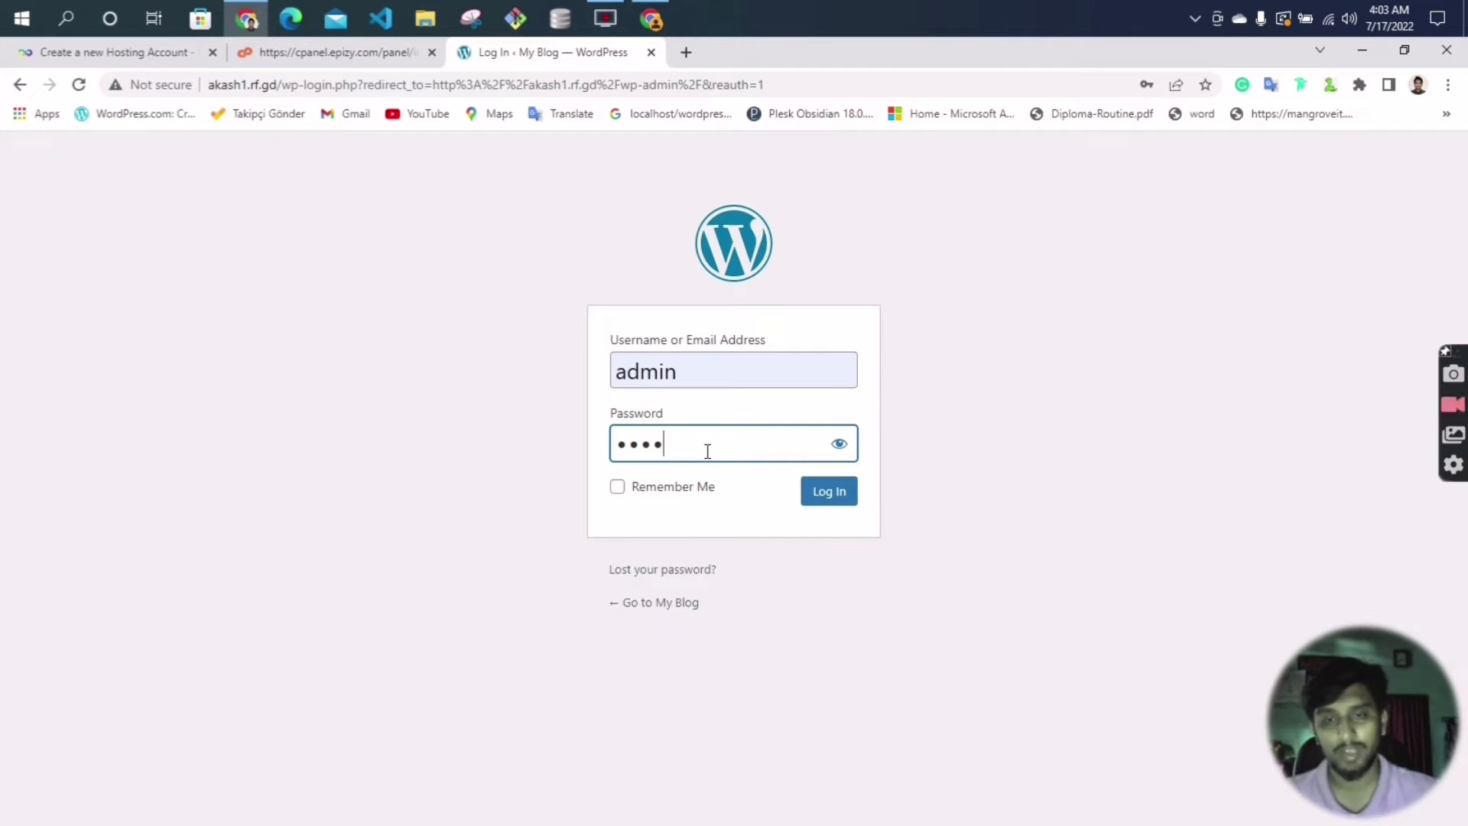
pyautogui.press('Return')
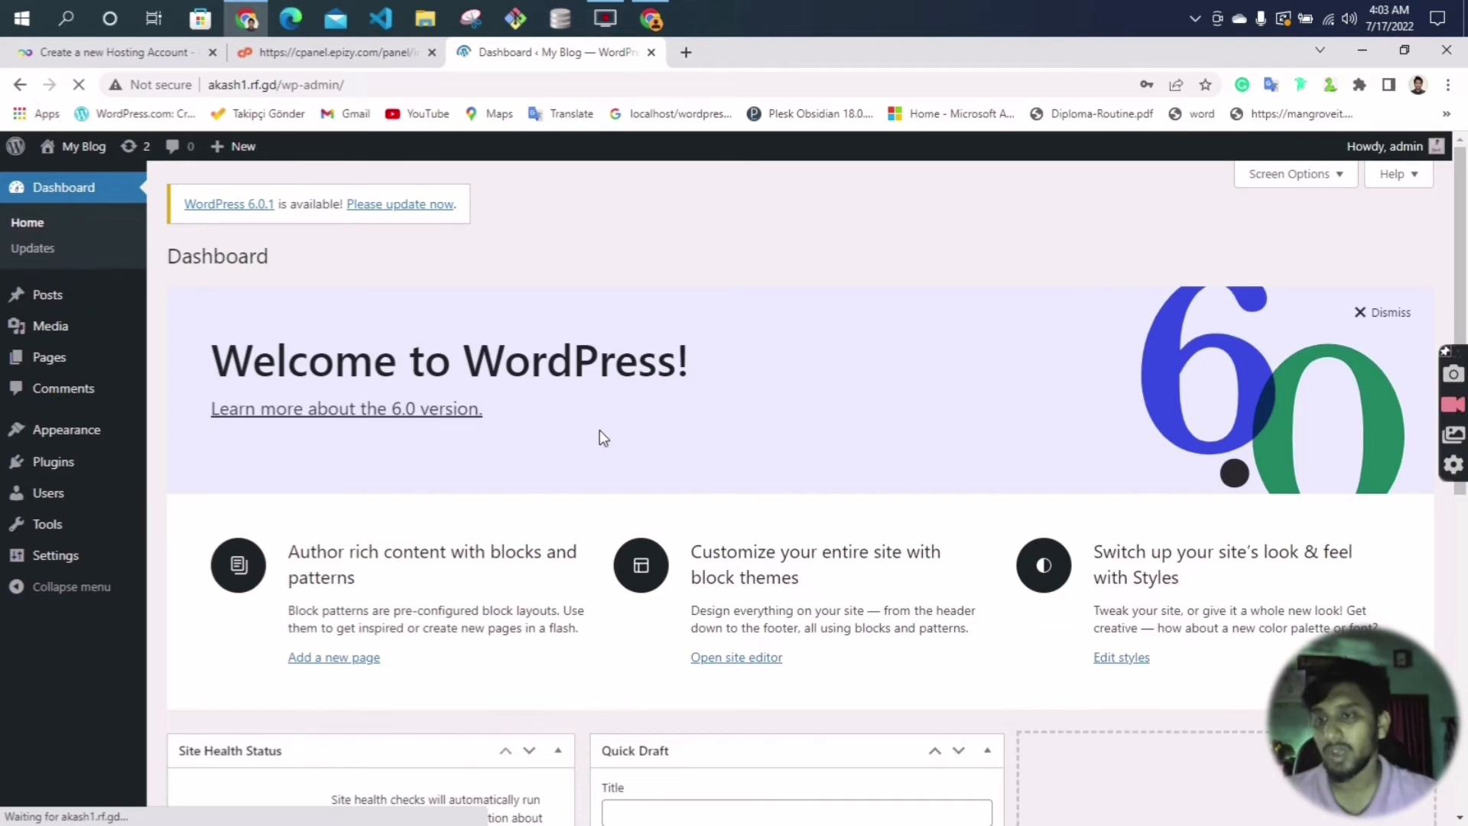
# Dismiss Chrome's save-password prompt and reach Appearance > Themes > Add New Theme
pyautogui.scroll(-5, 583, 594)
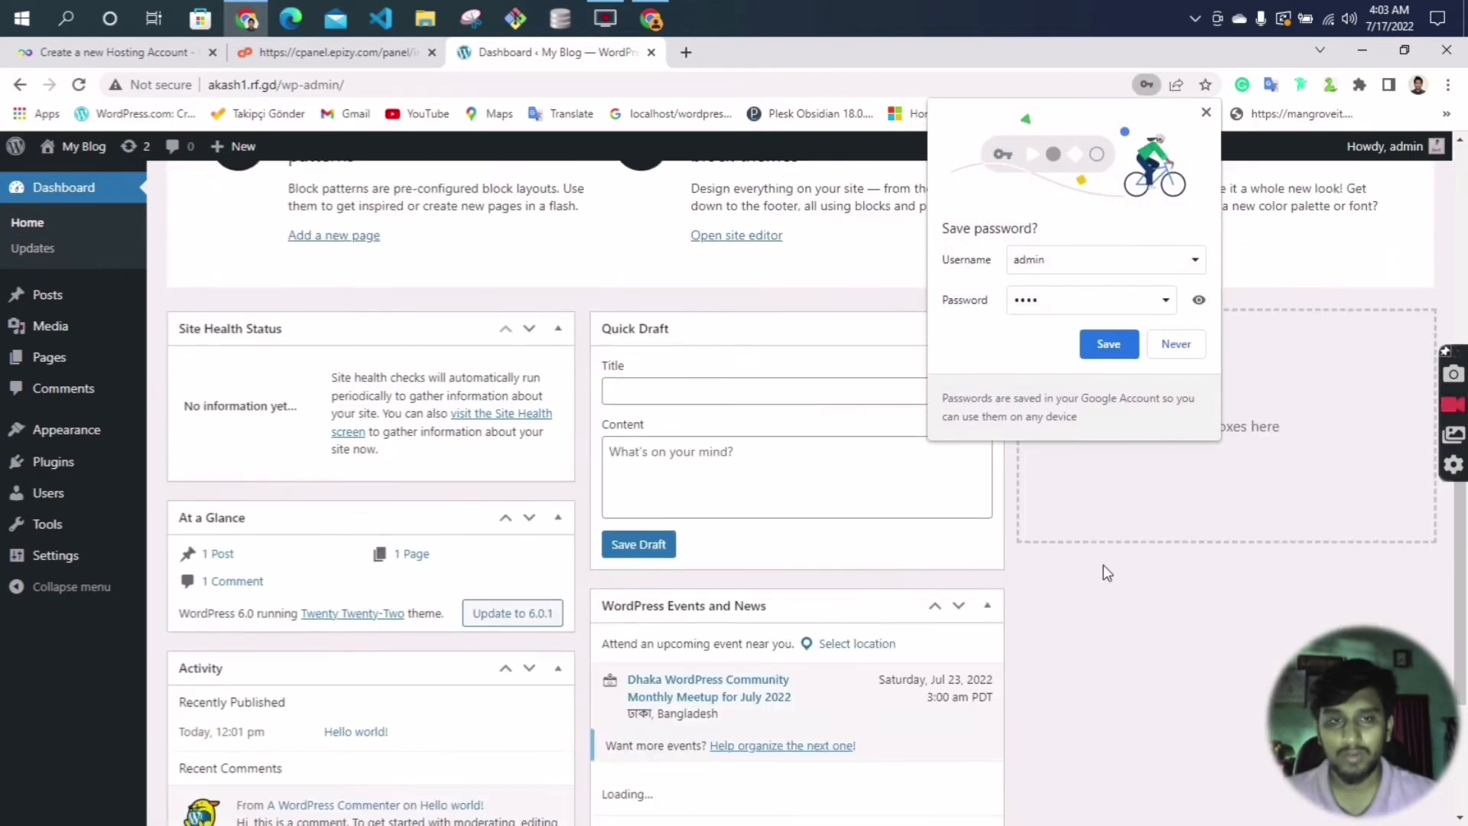
pyautogui.click(1178, 346)
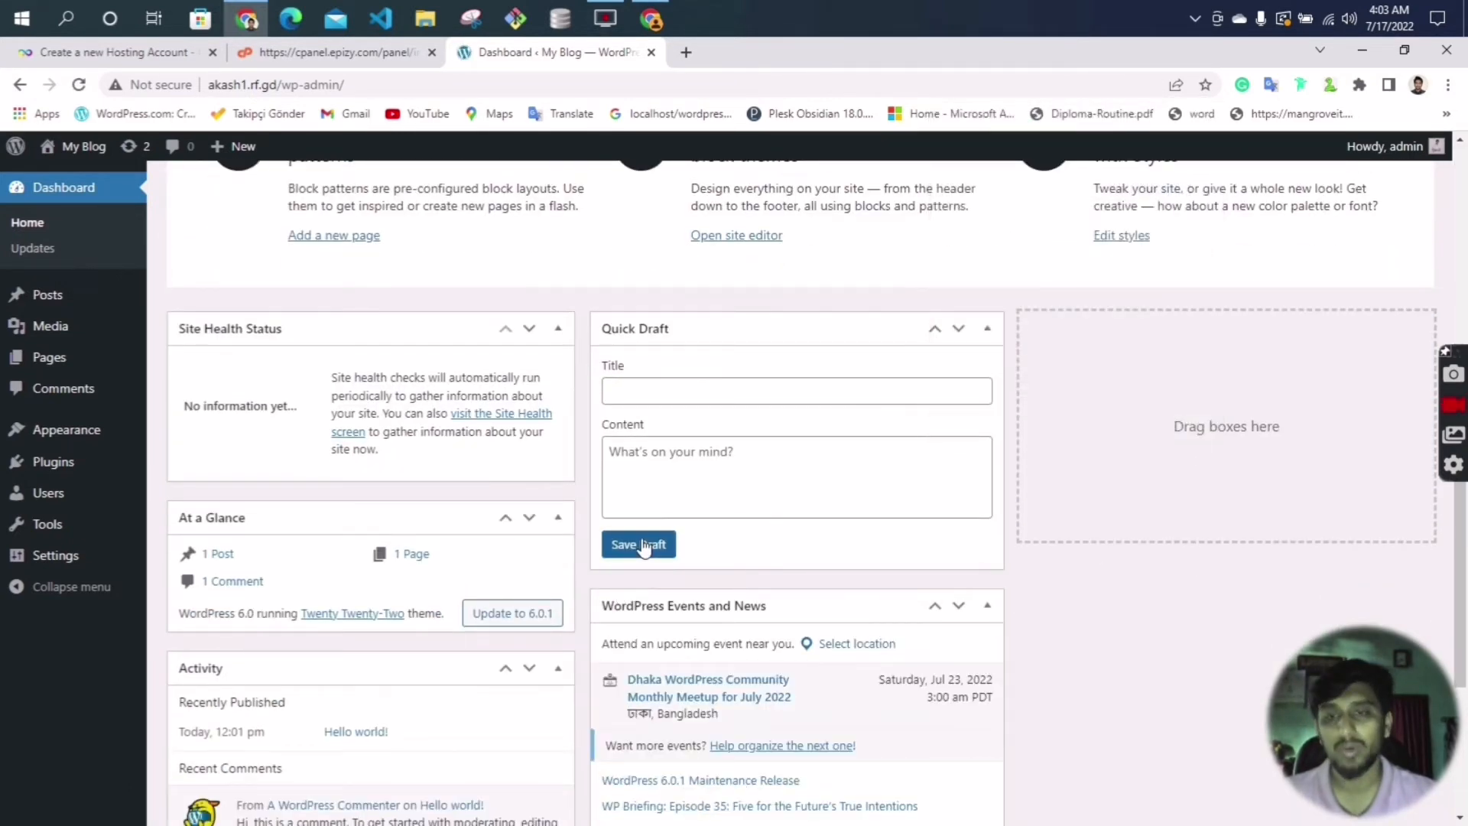
pyautogui.scroll(5, 644, 548)
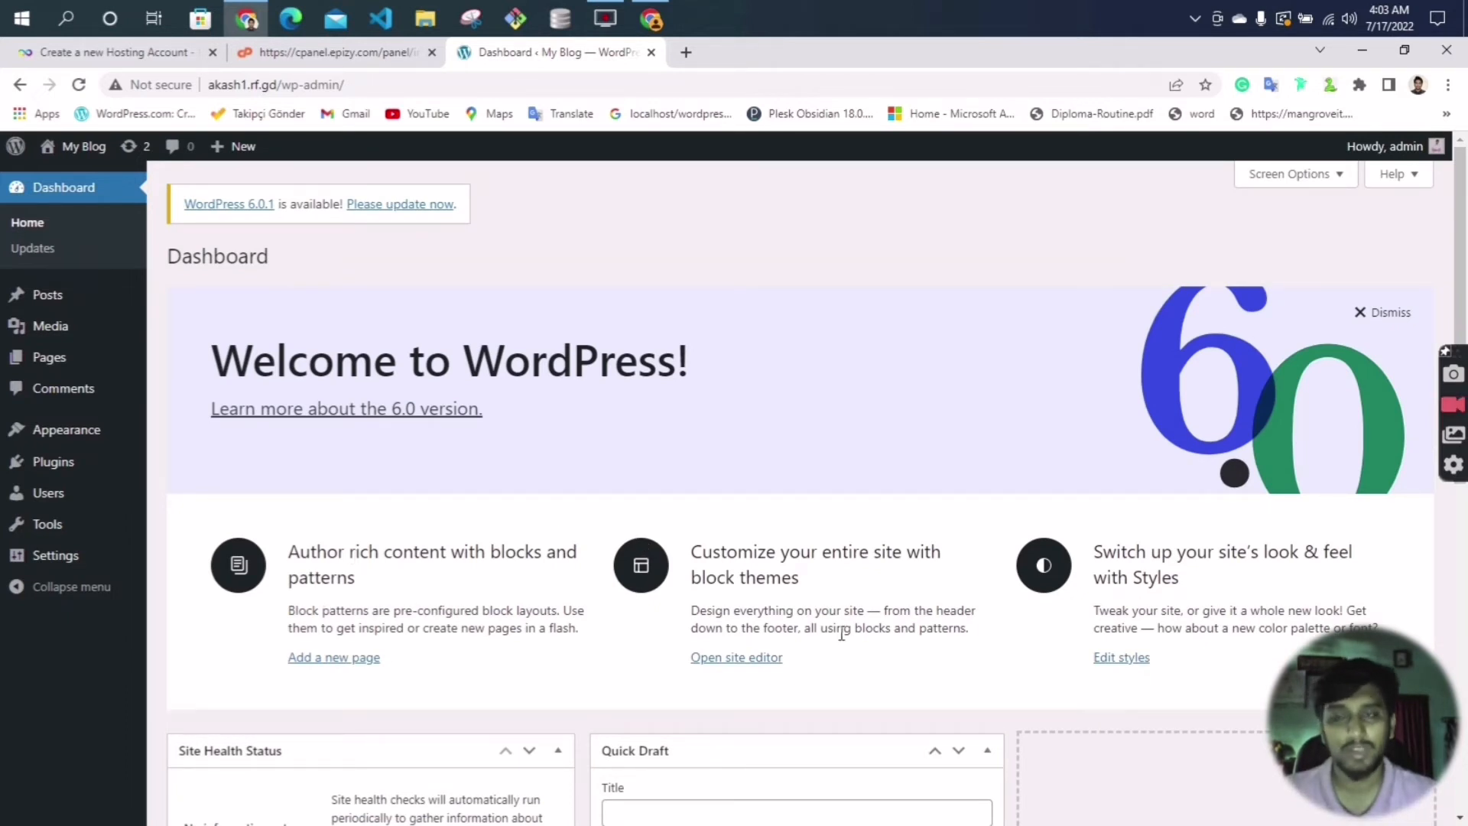
pyautogui.click(65, 440)
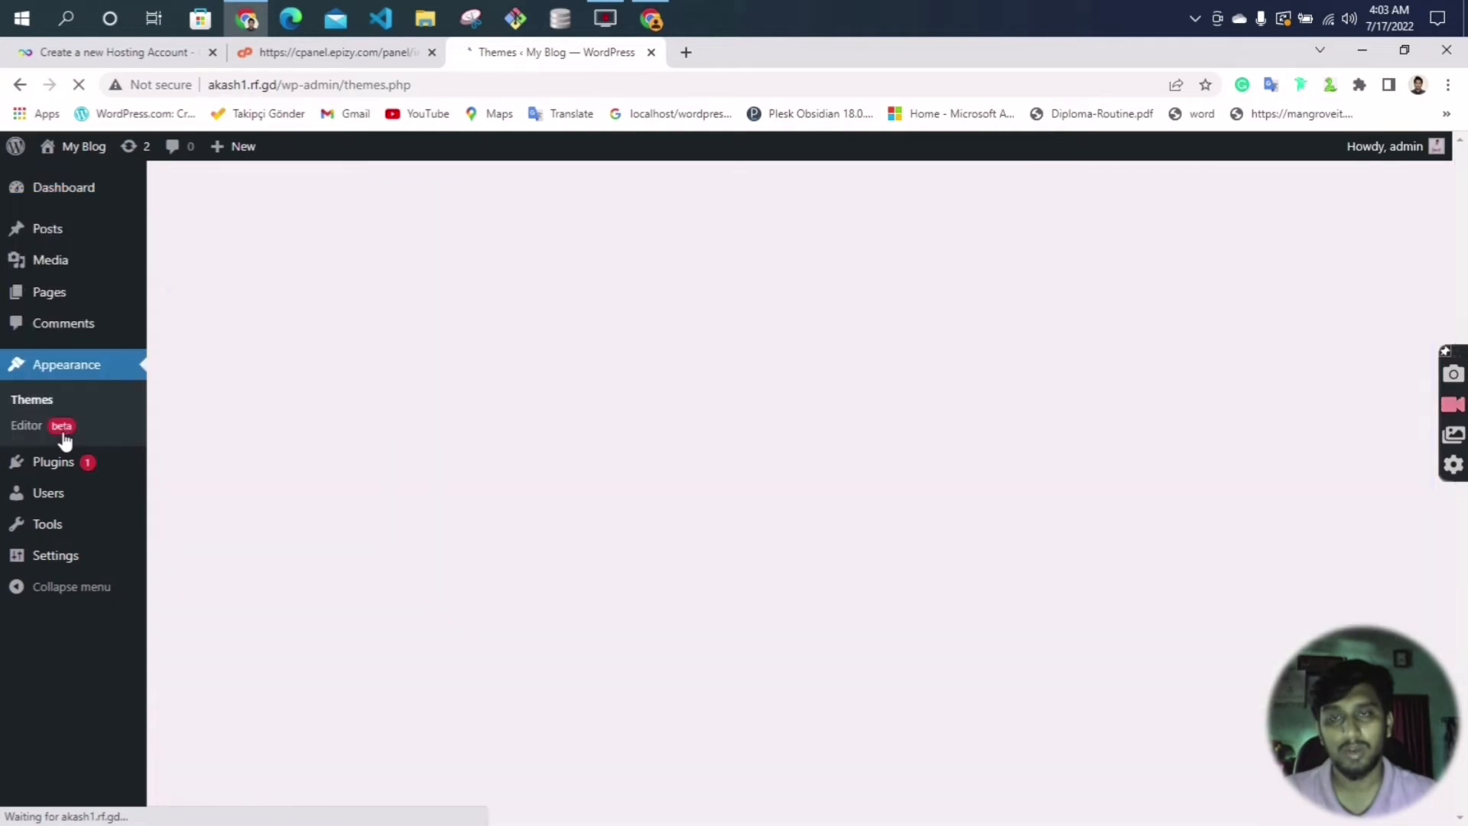
pyautogui.scroll(-2, 654, 681)
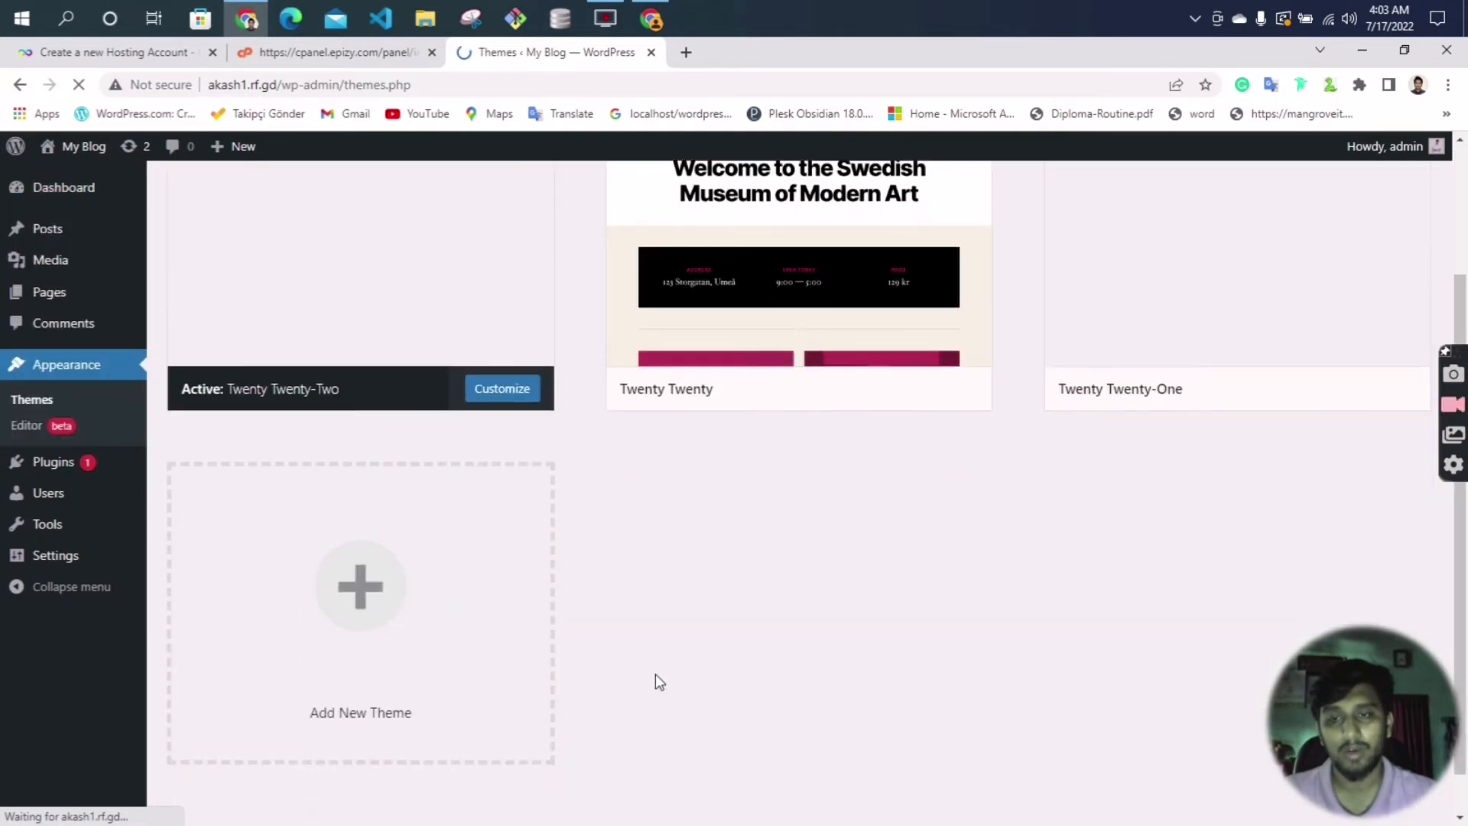
pyautogui.click(406, 612)
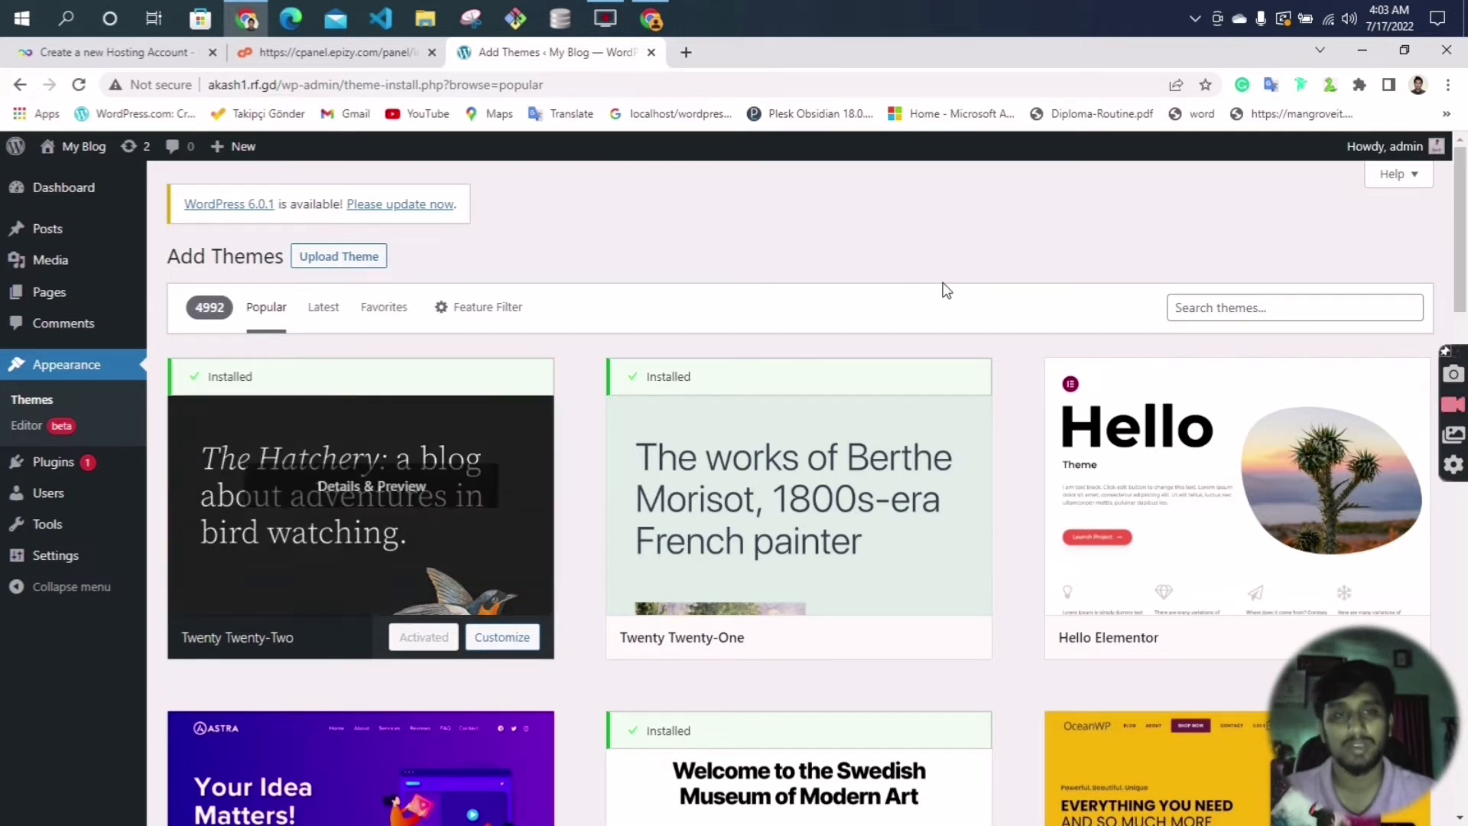
pyautogui.click(1203, 309)
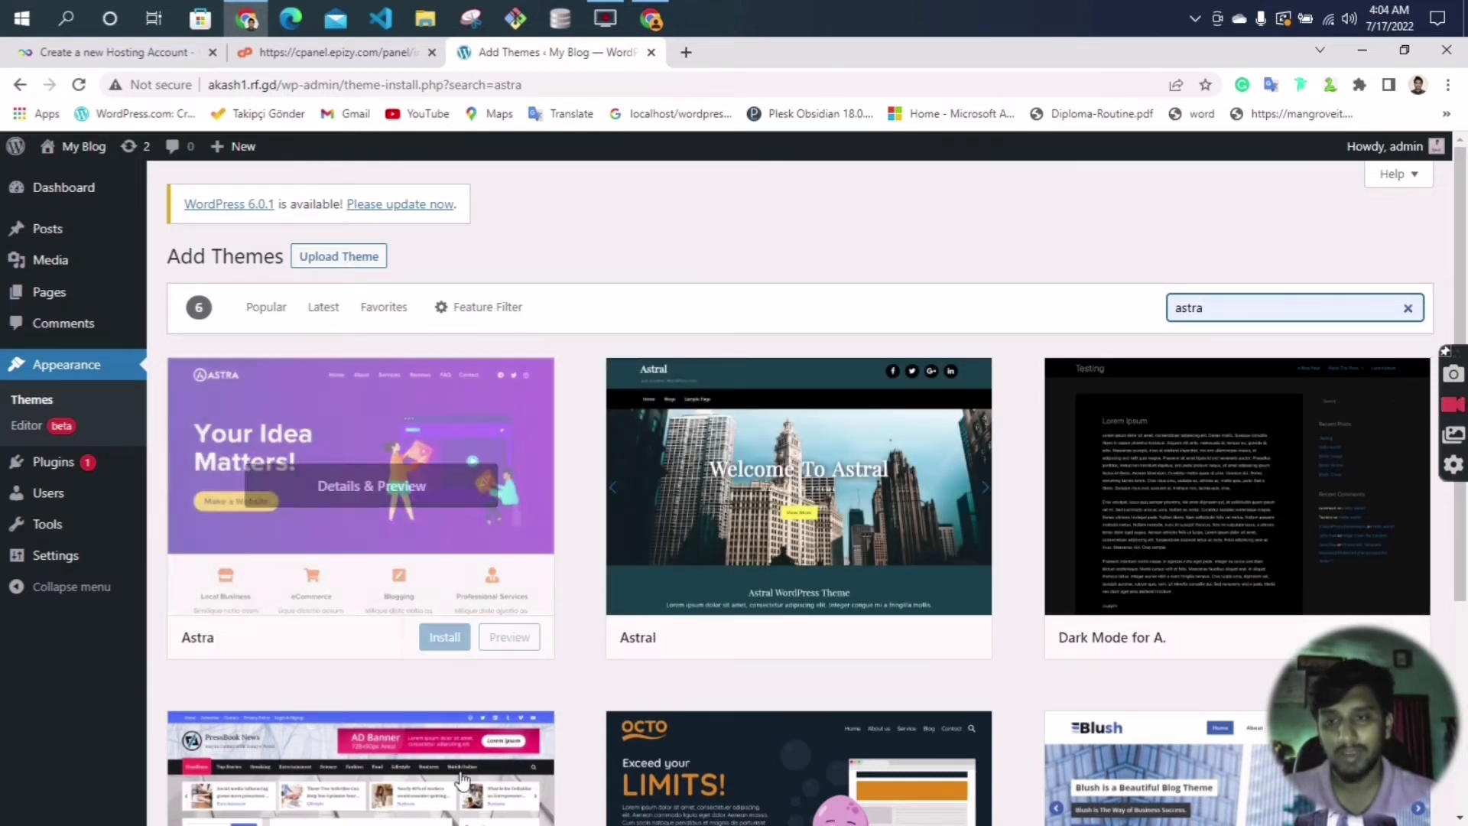
# Install the Astra theme from the search results and activate it
pyautogui.click(438, 640)
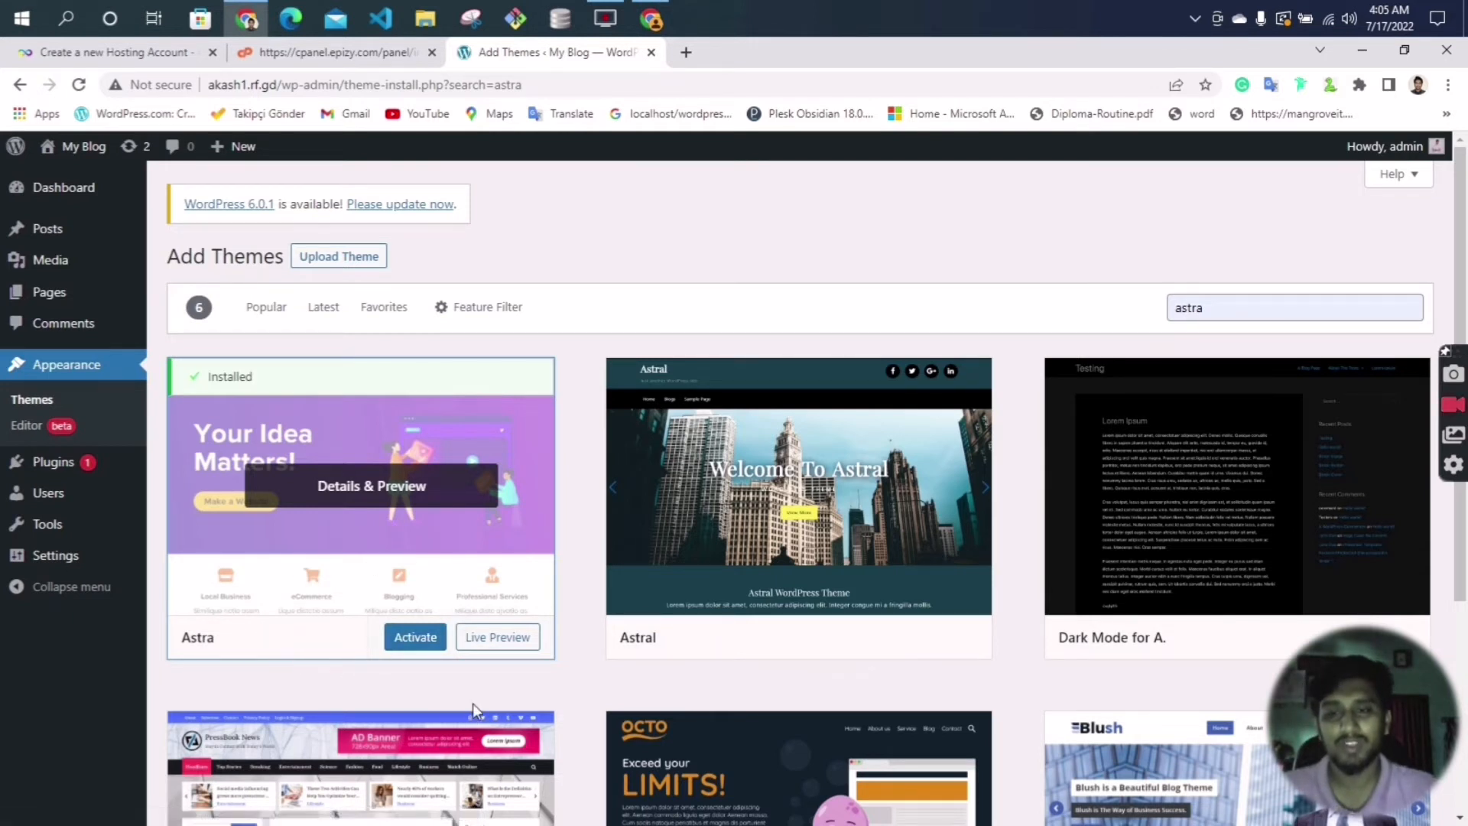
pyautogui.click(403, 650)
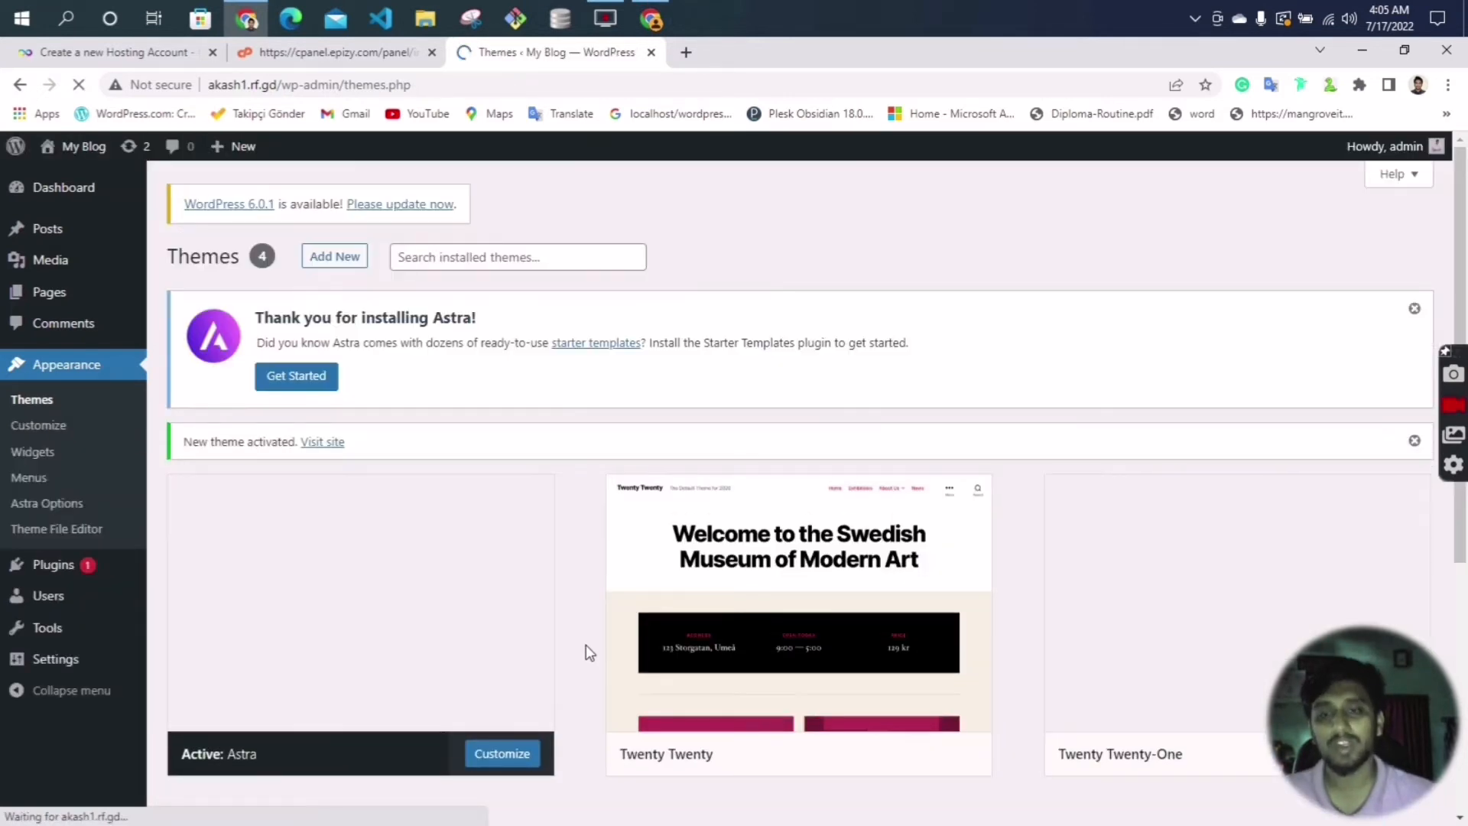
# From Astra Options, install and activate the Starter Templates importer plugin
pyautogui.scroll(-4, 859, 496)
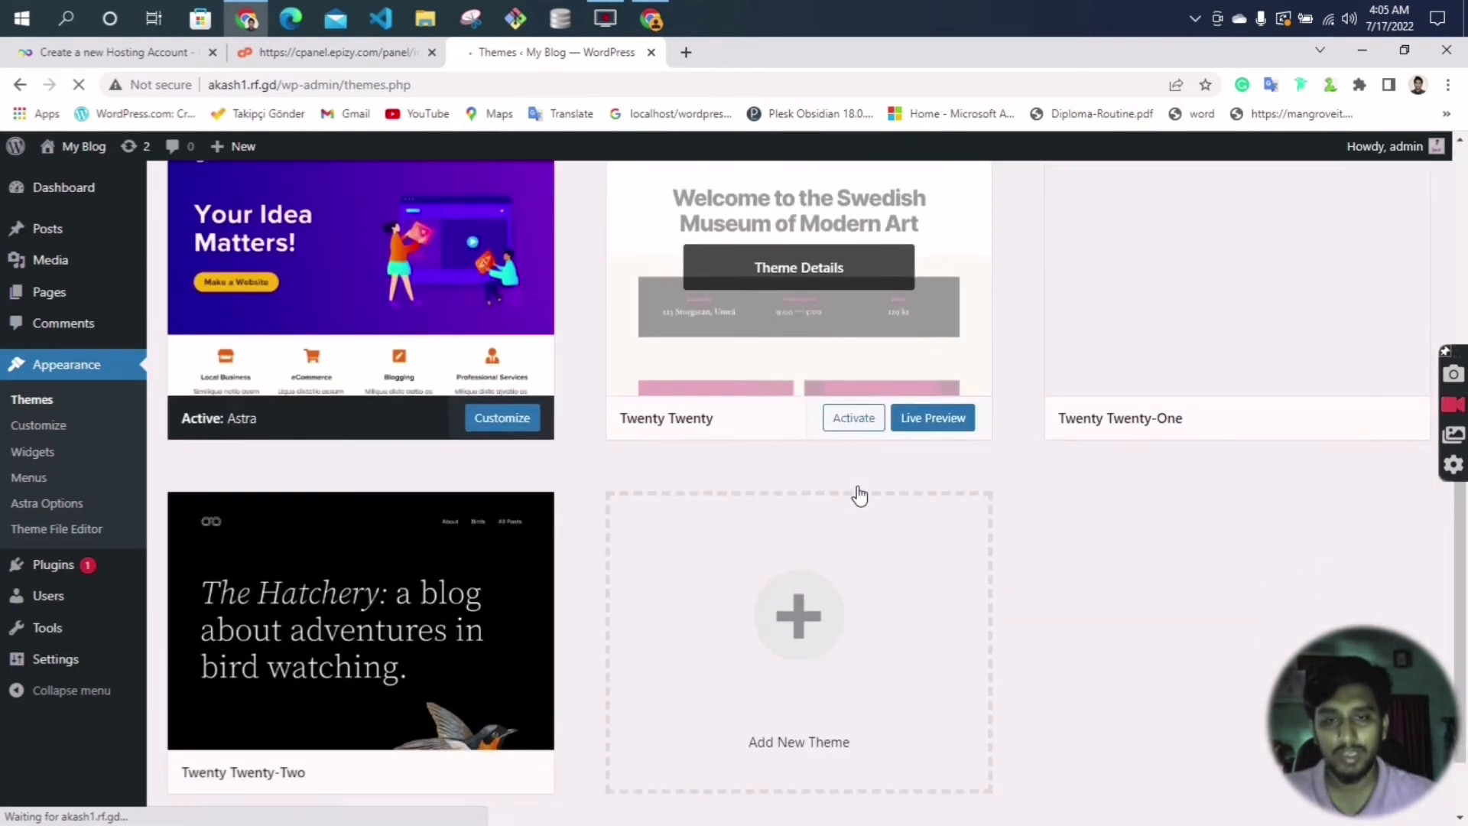
pyautogui.scroll(1, 859, 496)
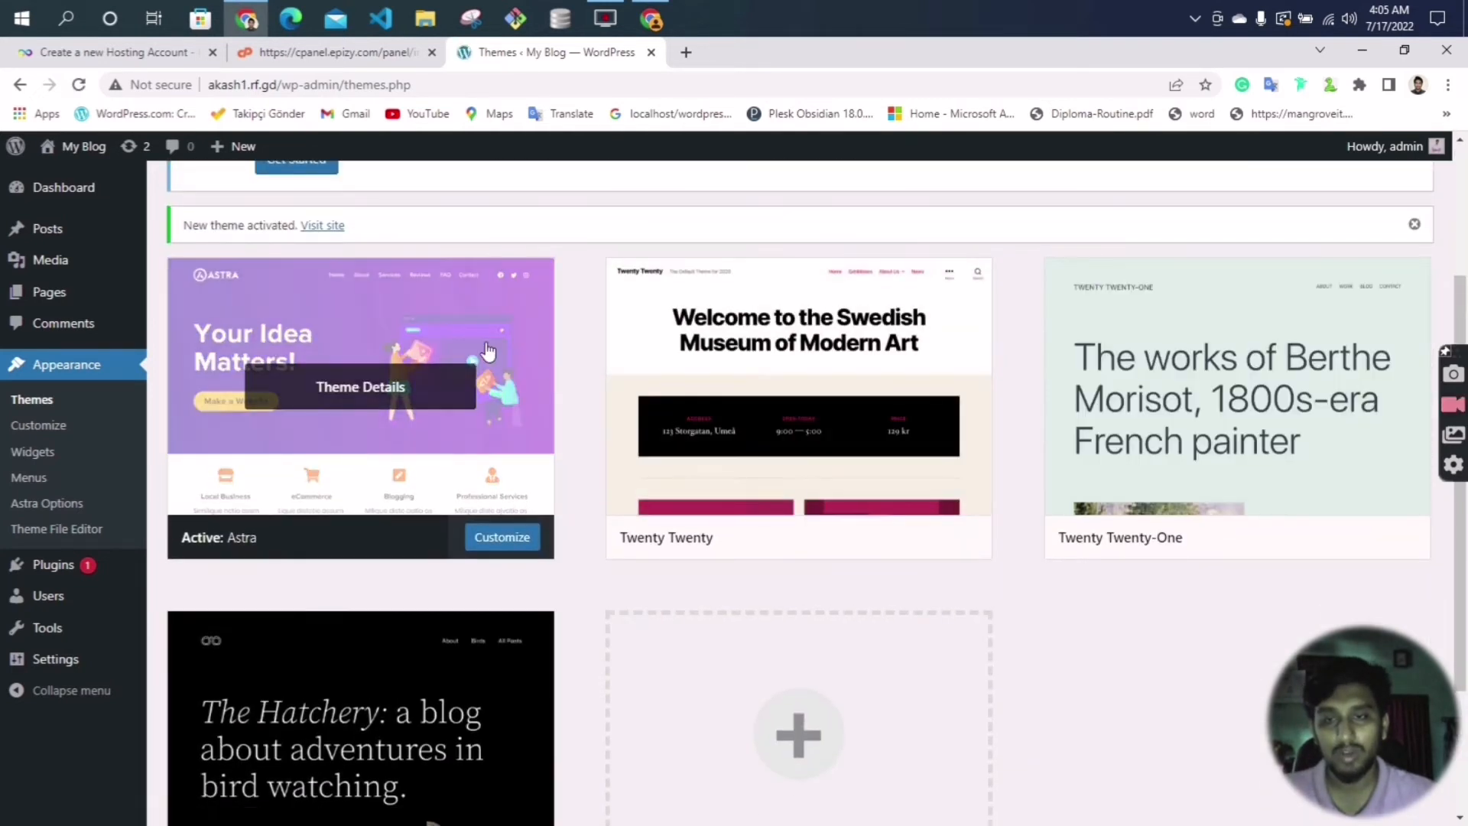
pyautogui.click(354, 397)
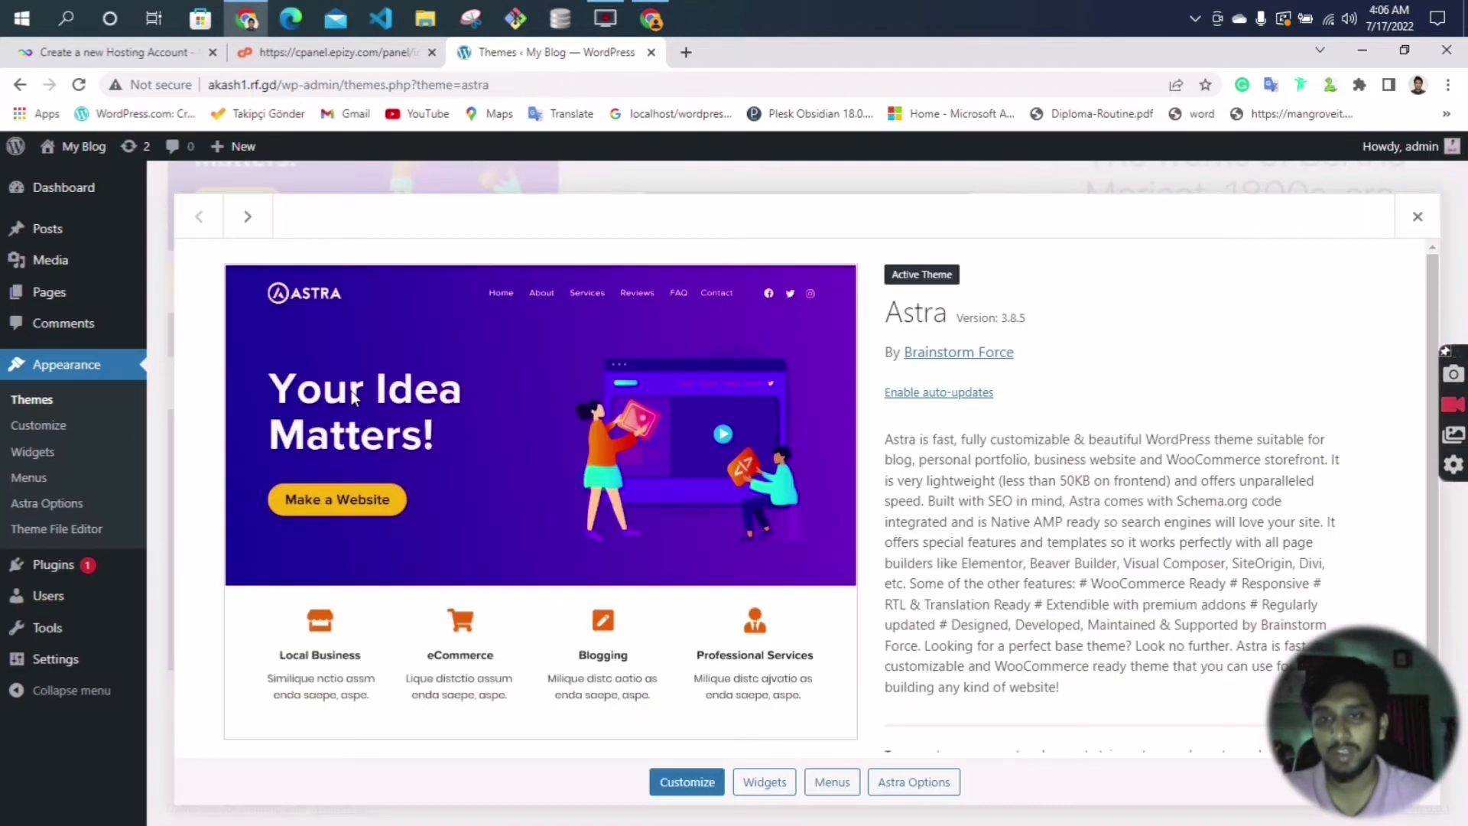
pyautogui.click(910, 788)
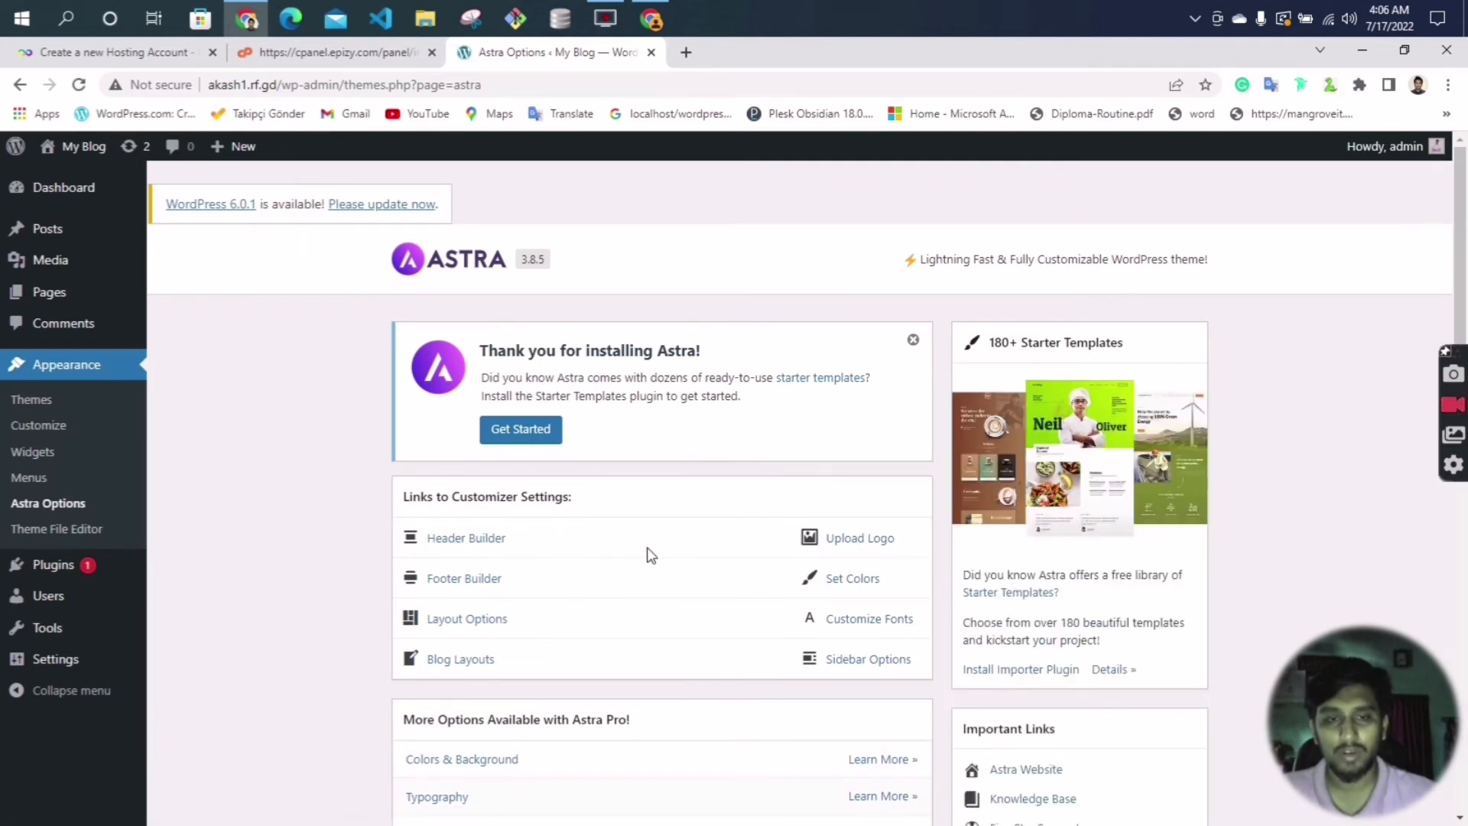
pyautogui.scroll(-3, 650, 555)
pyautogui.scroll(2, 651, 555)
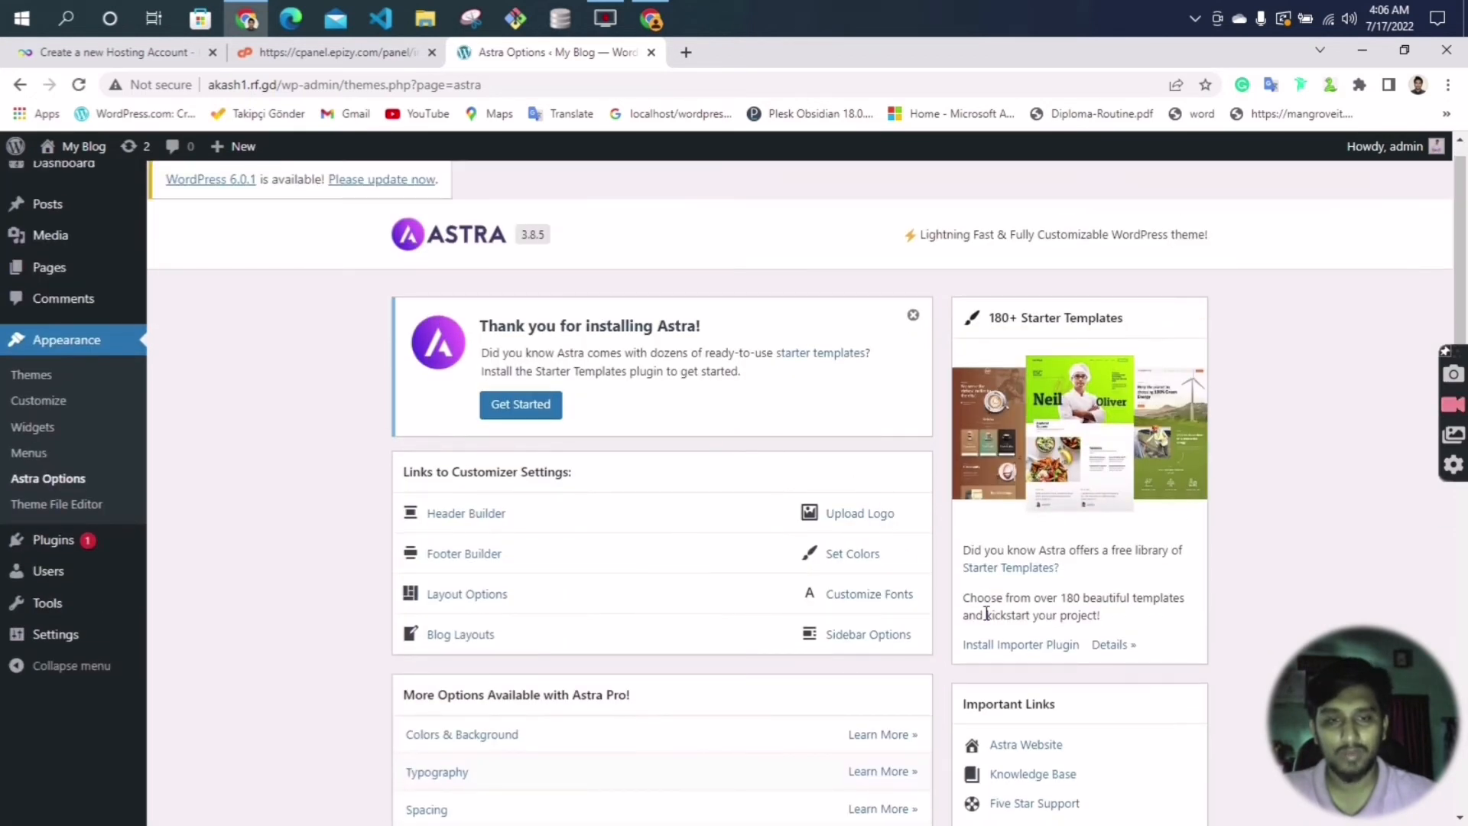
pyautogui.scroll(-2, 986, 604)
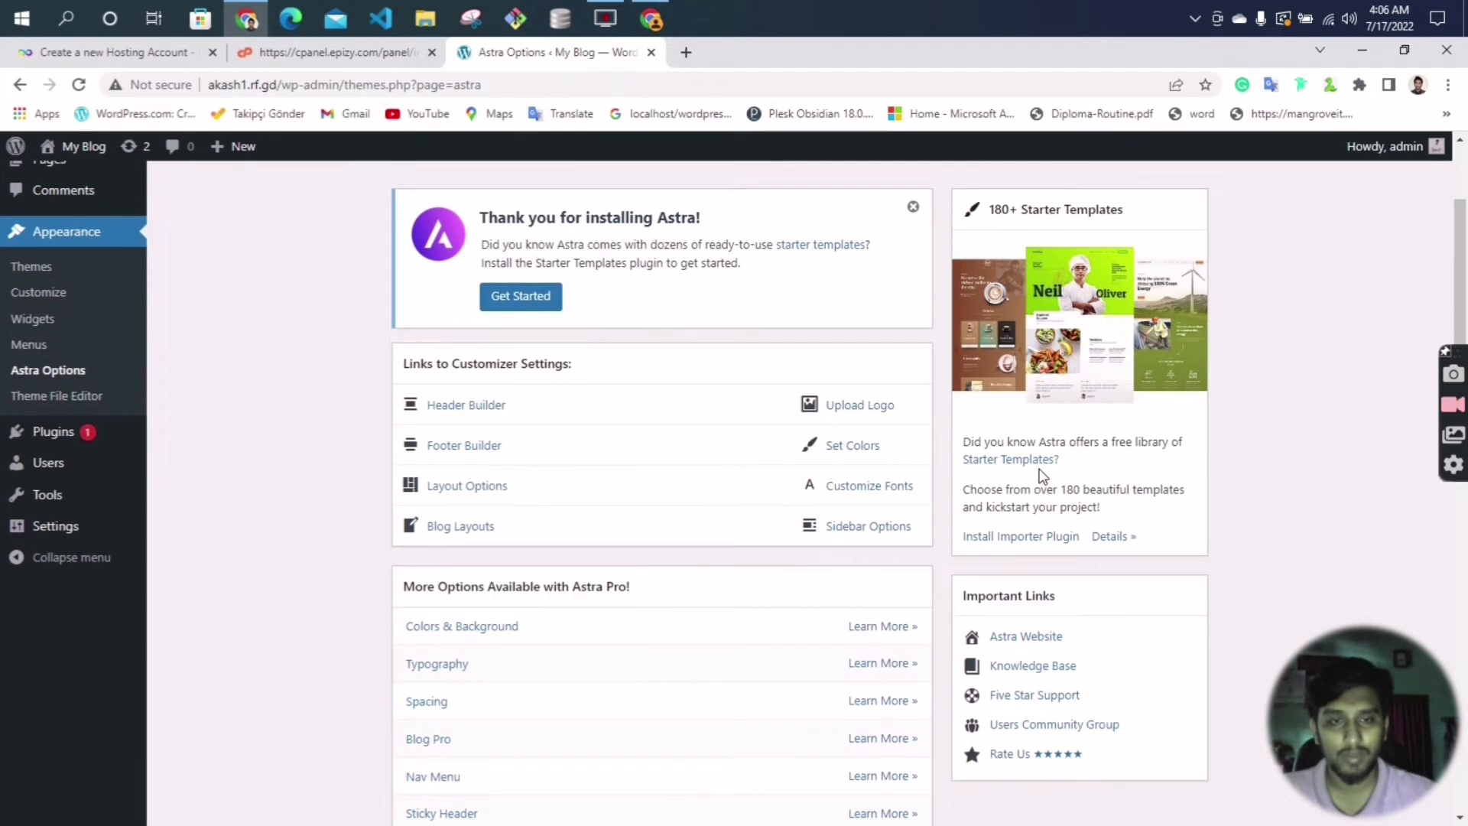
pyautogui.scroll(-1, 985, 513)
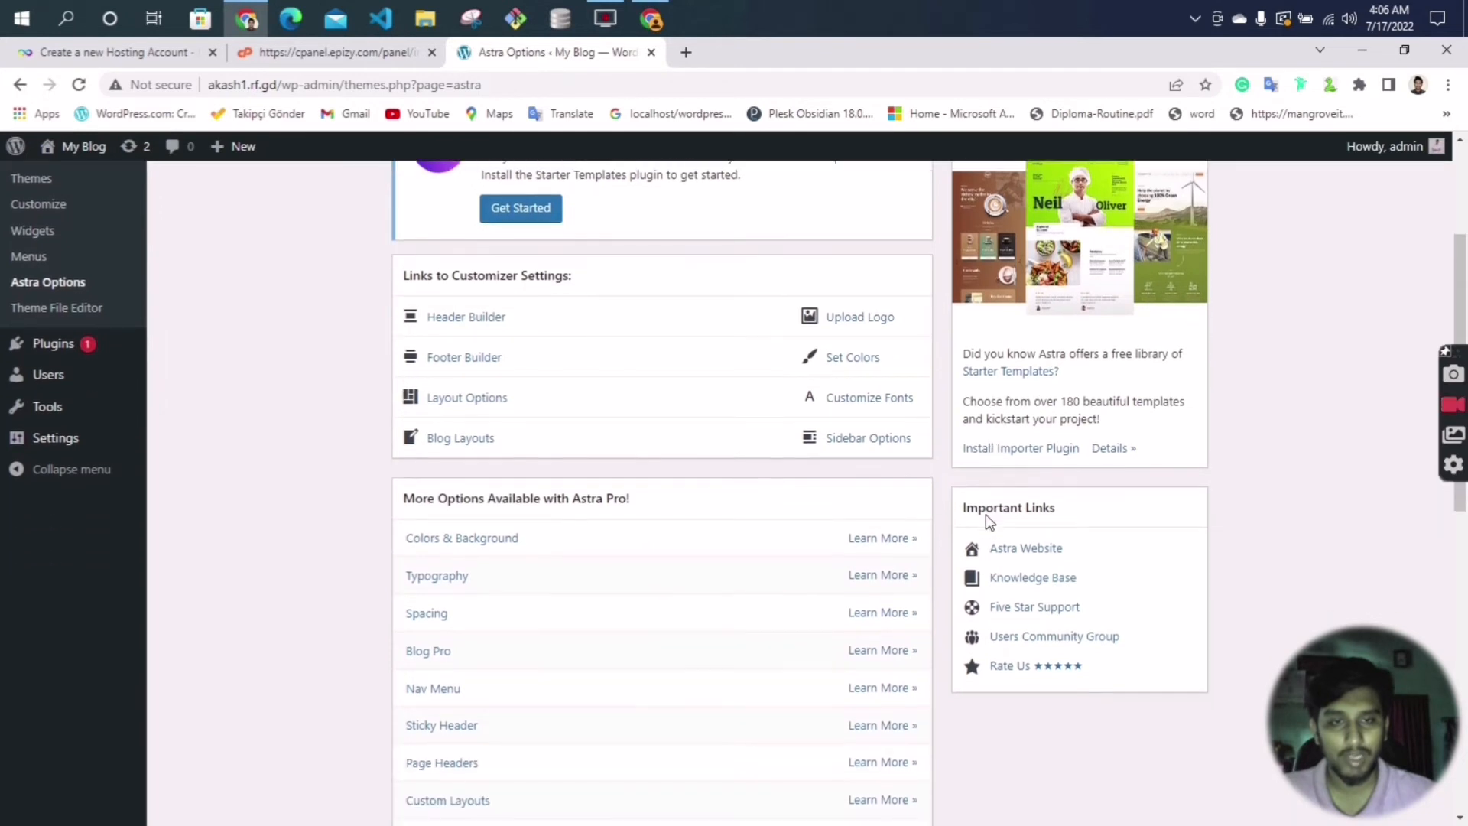
pyautogui.click(1018, 455)
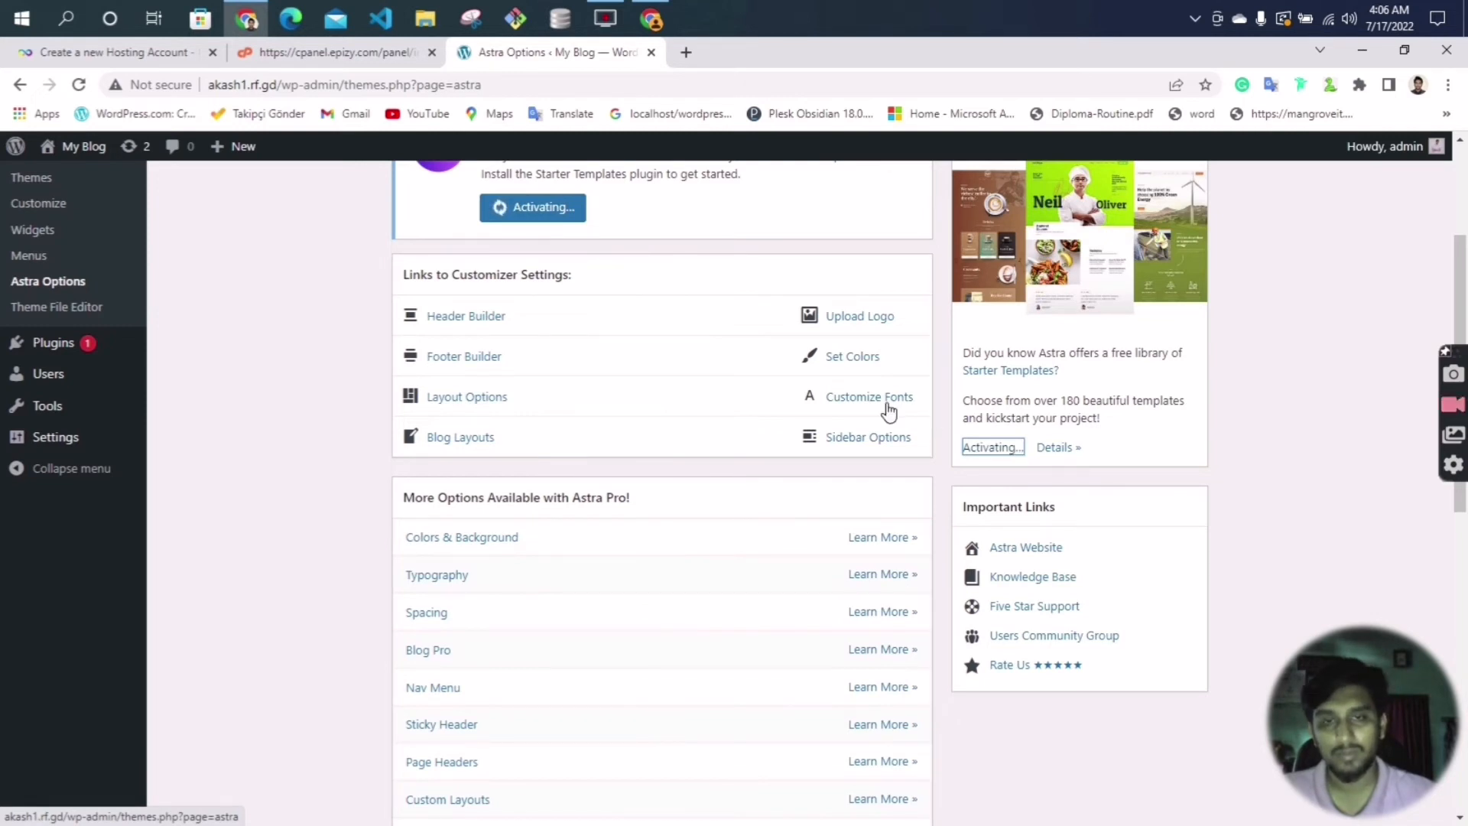
pyautogui.scroll(2, 885, 406)
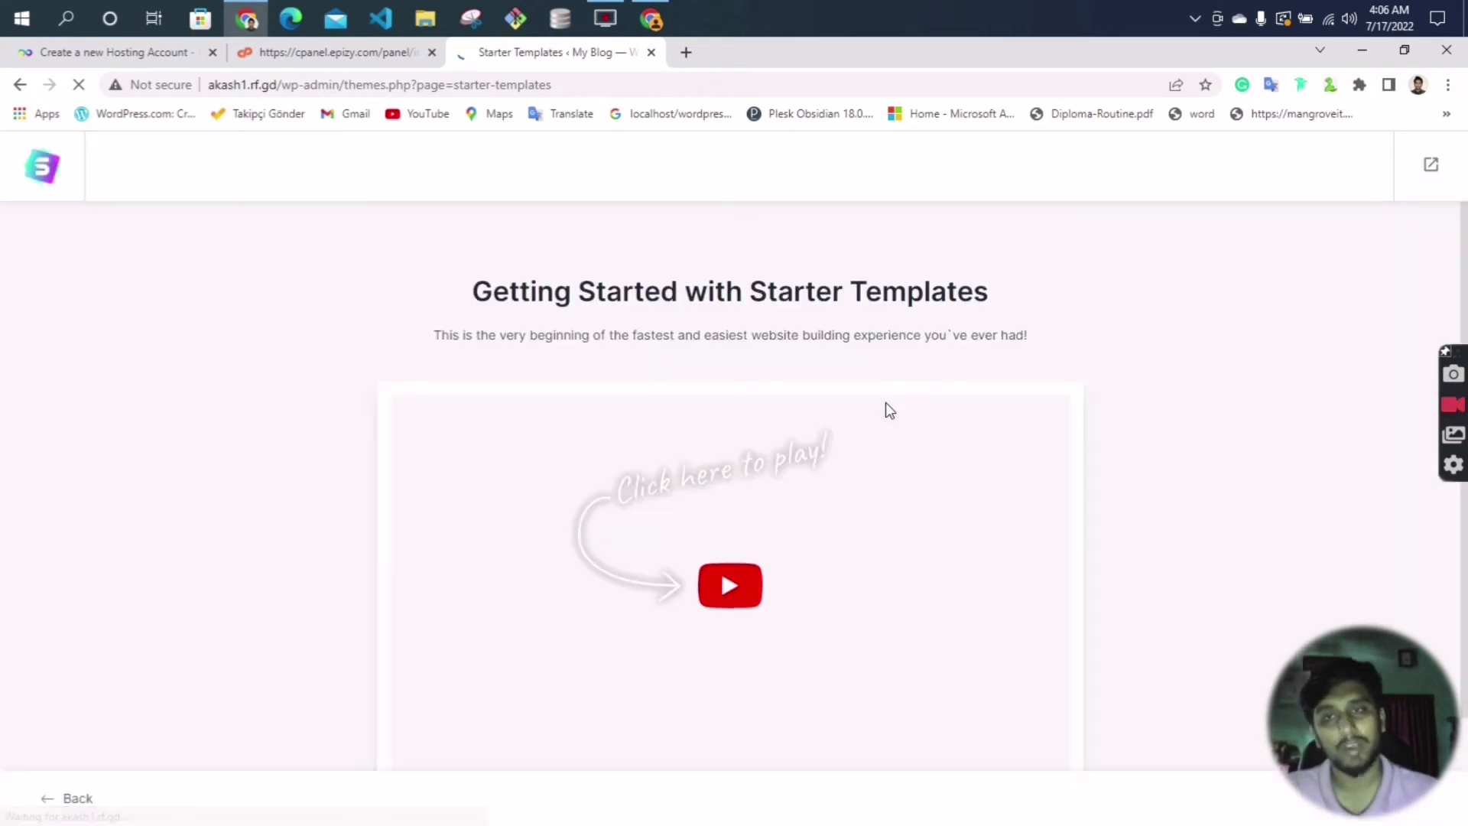
# Choose Build Your Website Now and select Elementor on the Select Page Builder screen
pyautogui.scroll(-2, 879, 493)
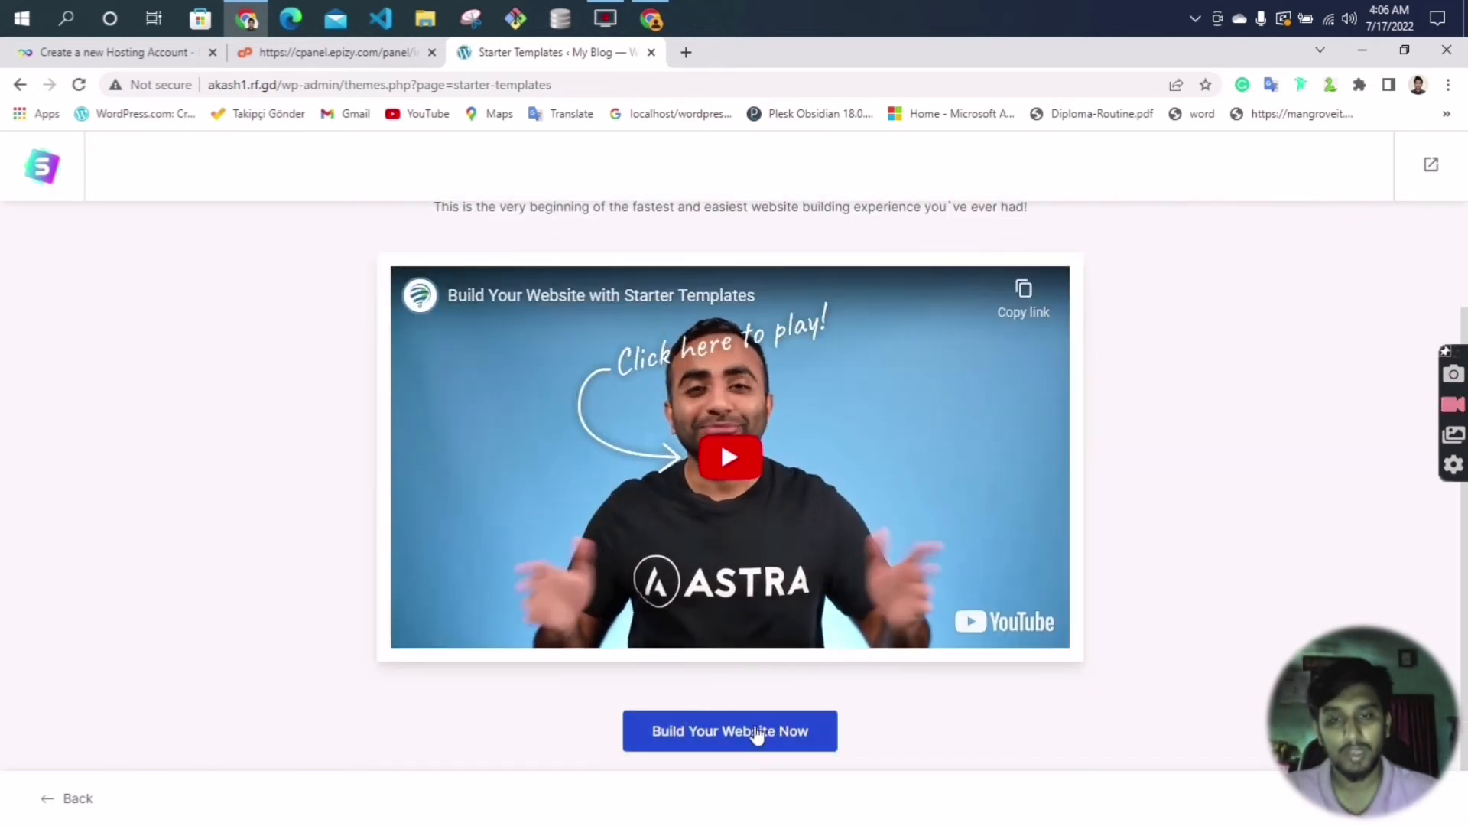
pyautogui.click(757, 746)
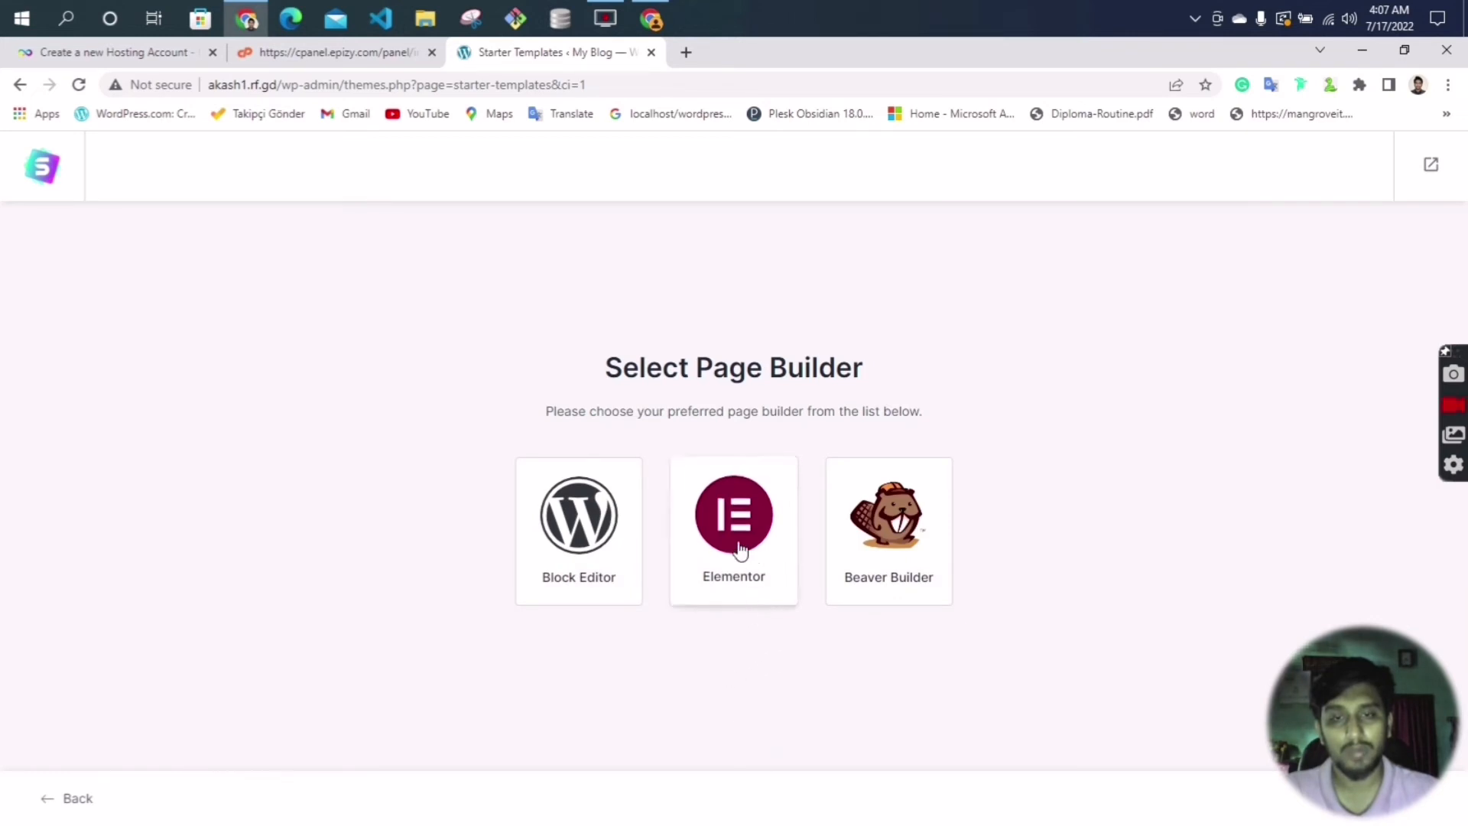
pyautogui.moveTo(595, 366); pyautogui.dragTo(904, 365)
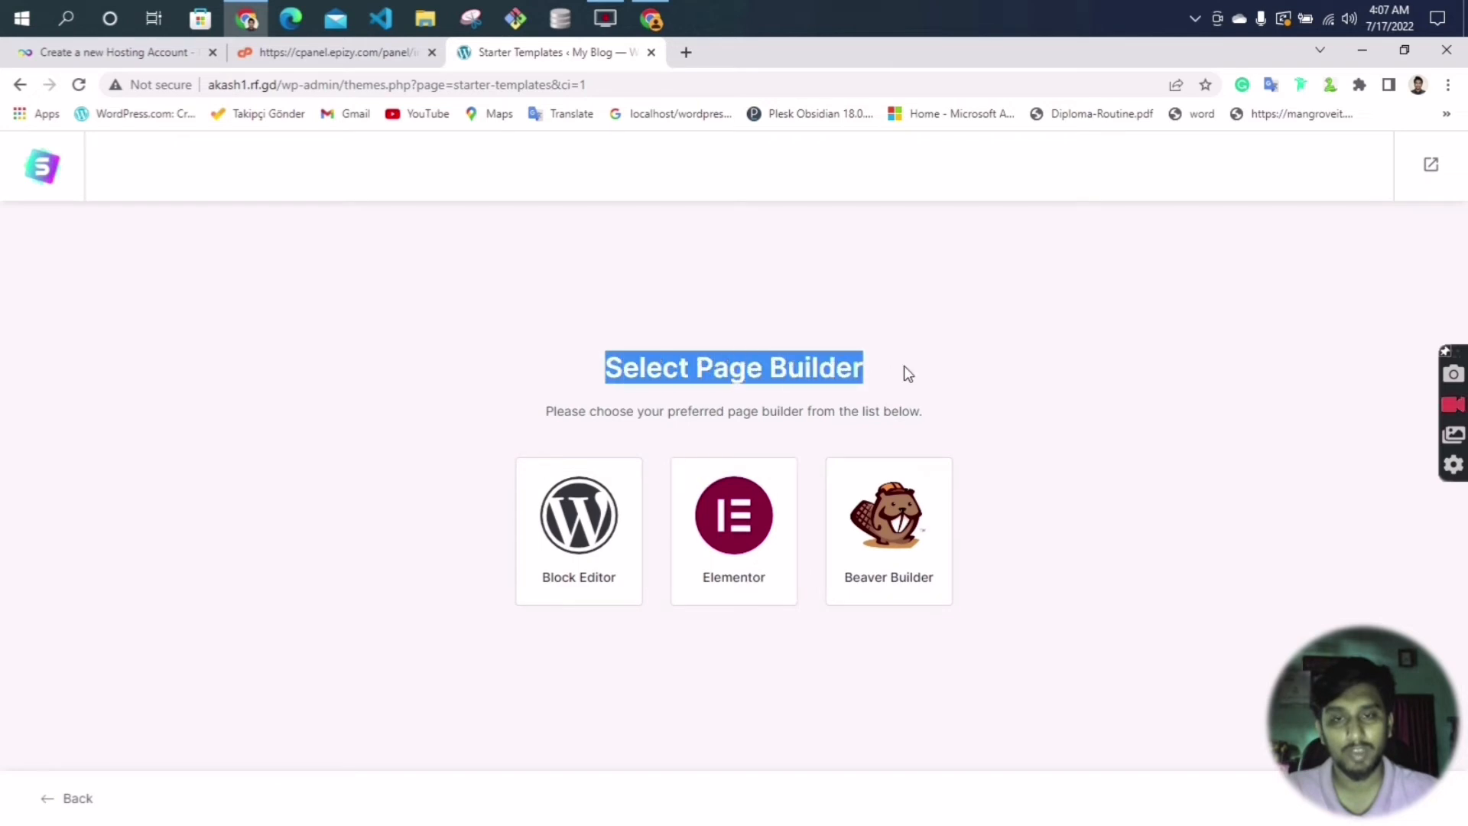
pyautogui.click(744, 549)
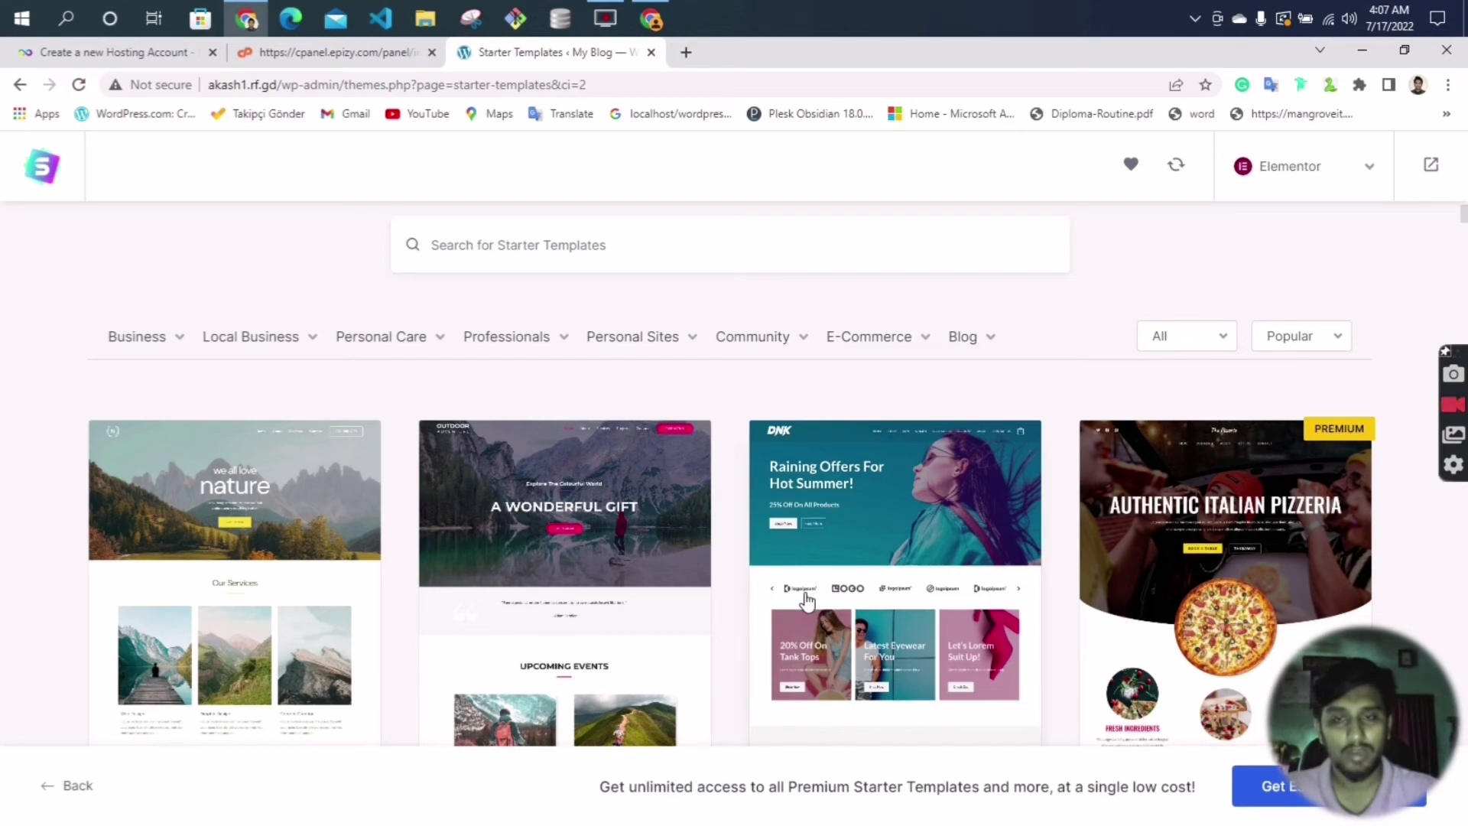
# Scroll the Elementor template grid until the Organic Store card is visible
pyautogui.scroll(-6, 700, 565)
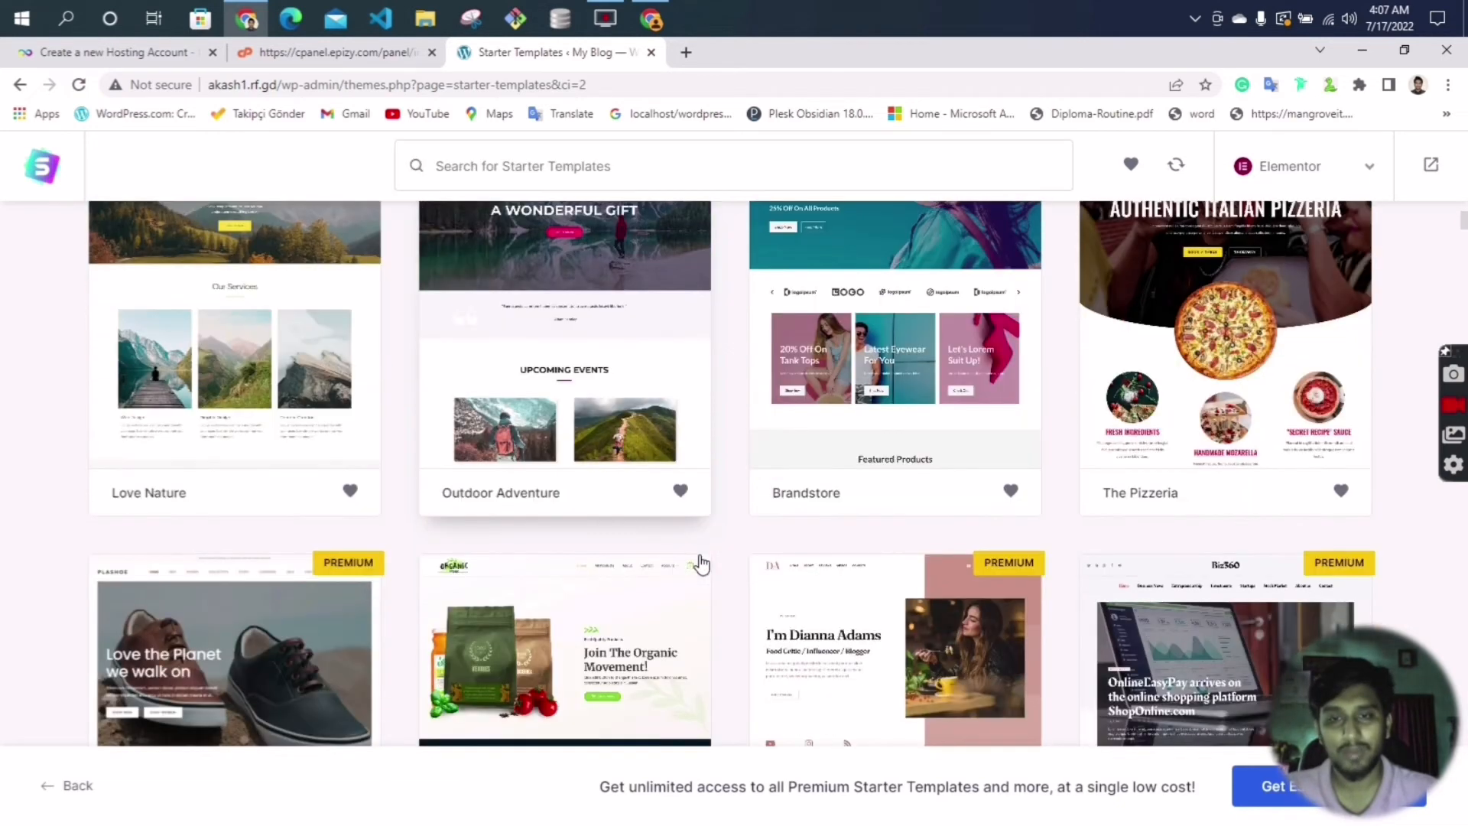
pyautogui.scroll(-7, 700, 564)
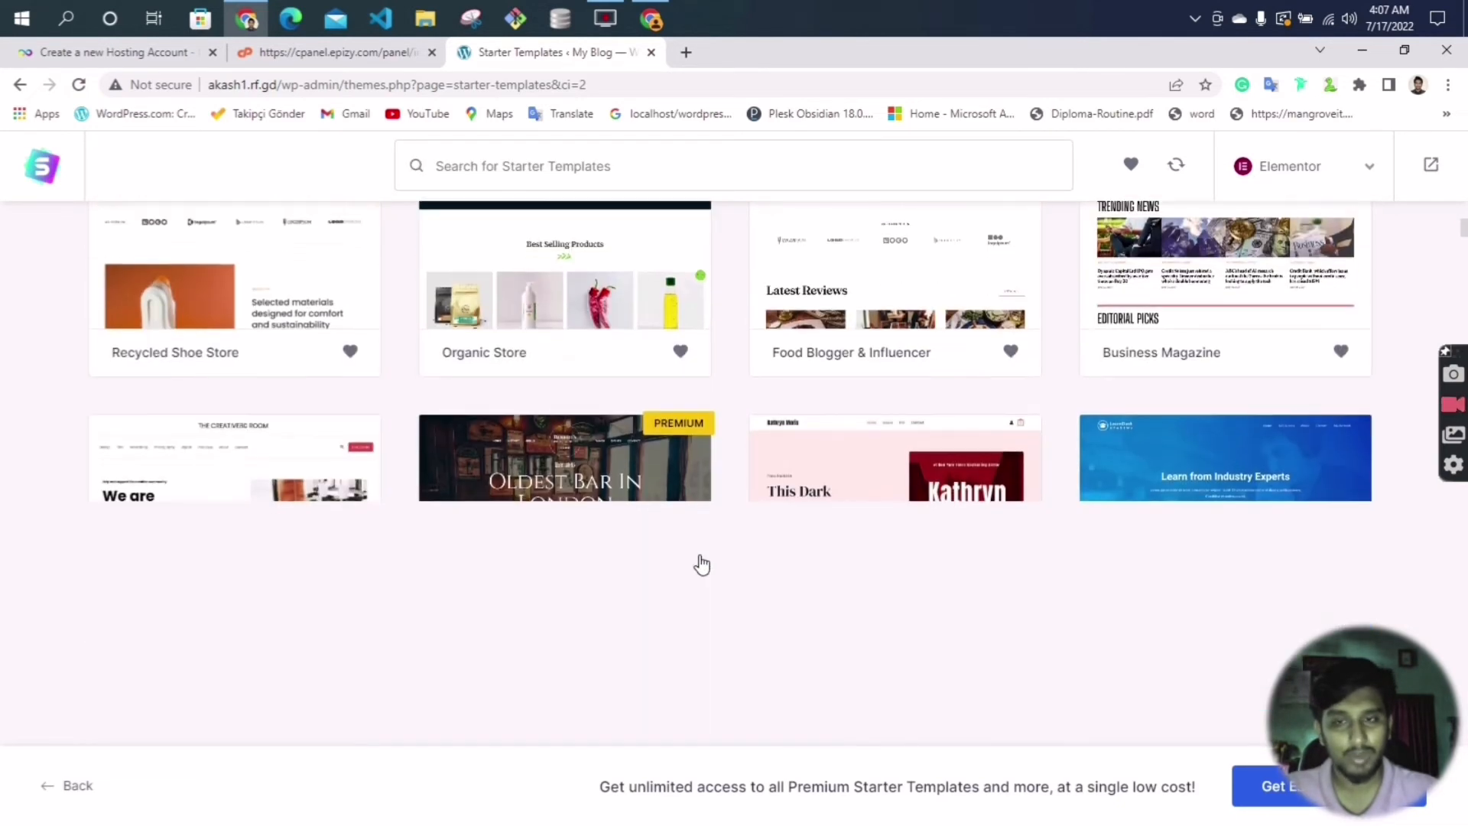
pyautogui.scroll(13, 701, 565)
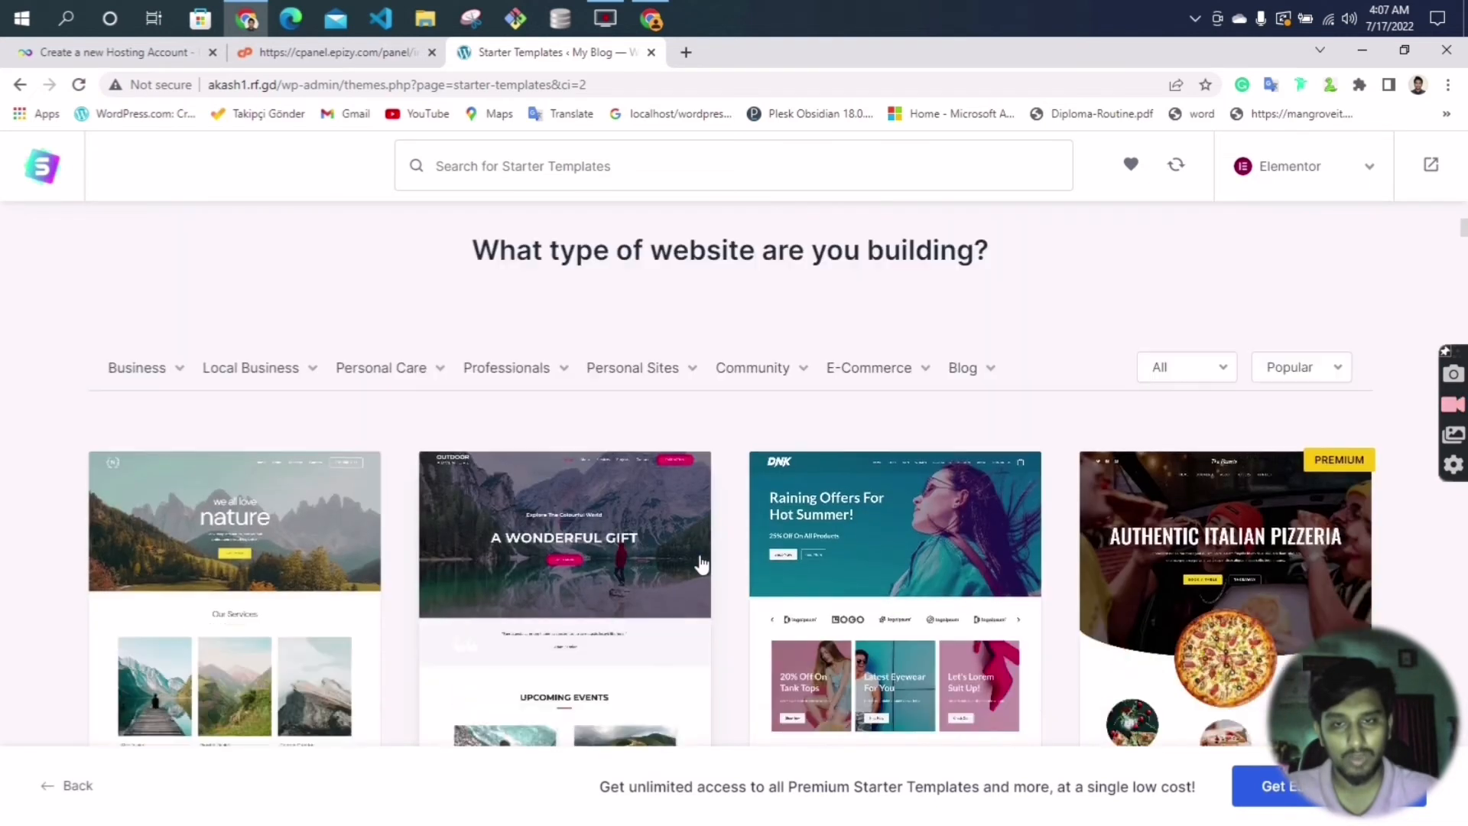
pyautogui.scroll(1, 700, 565)
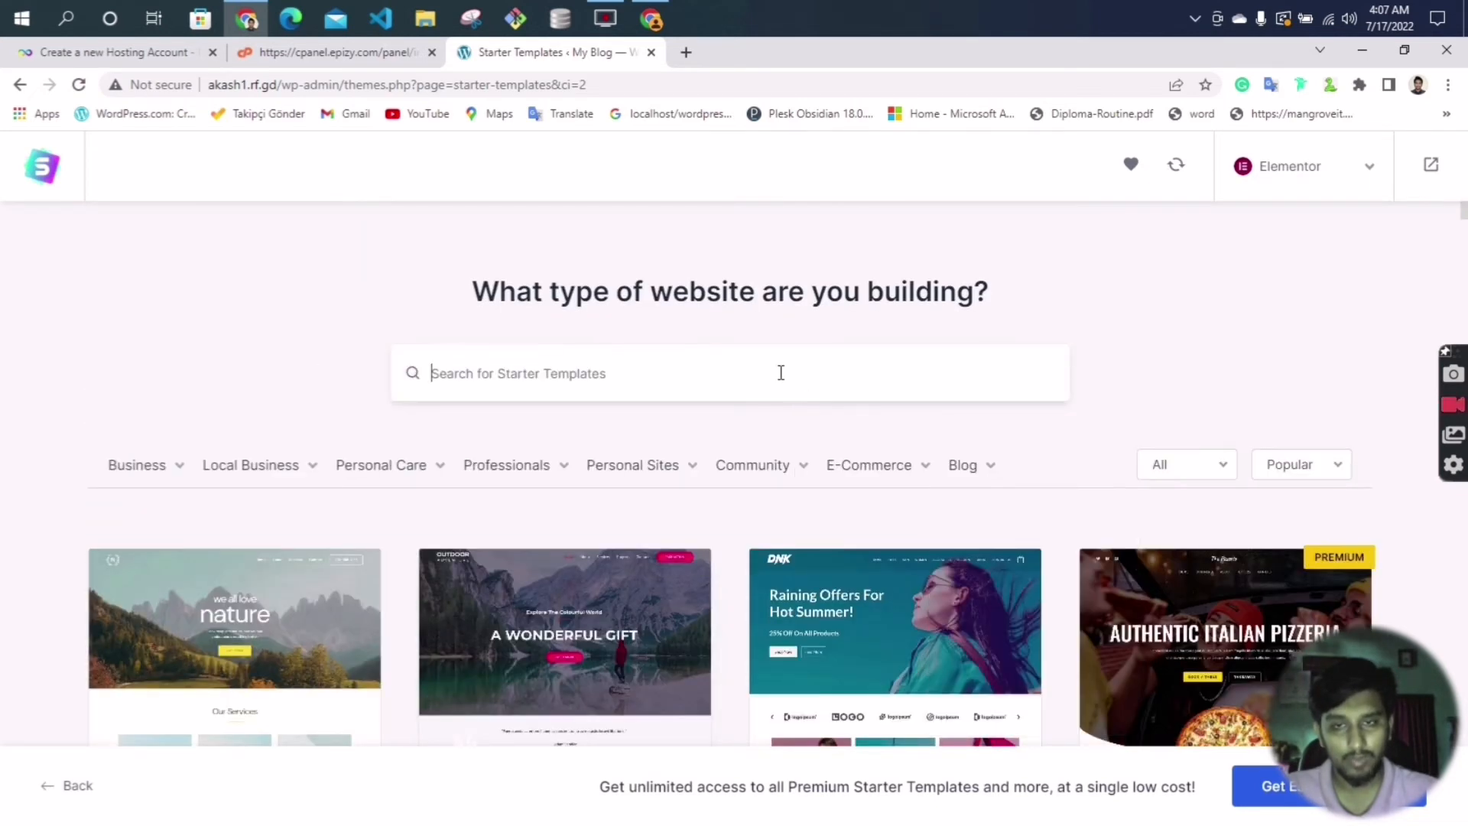
pyautogui.scroll(-6, 835, 512)
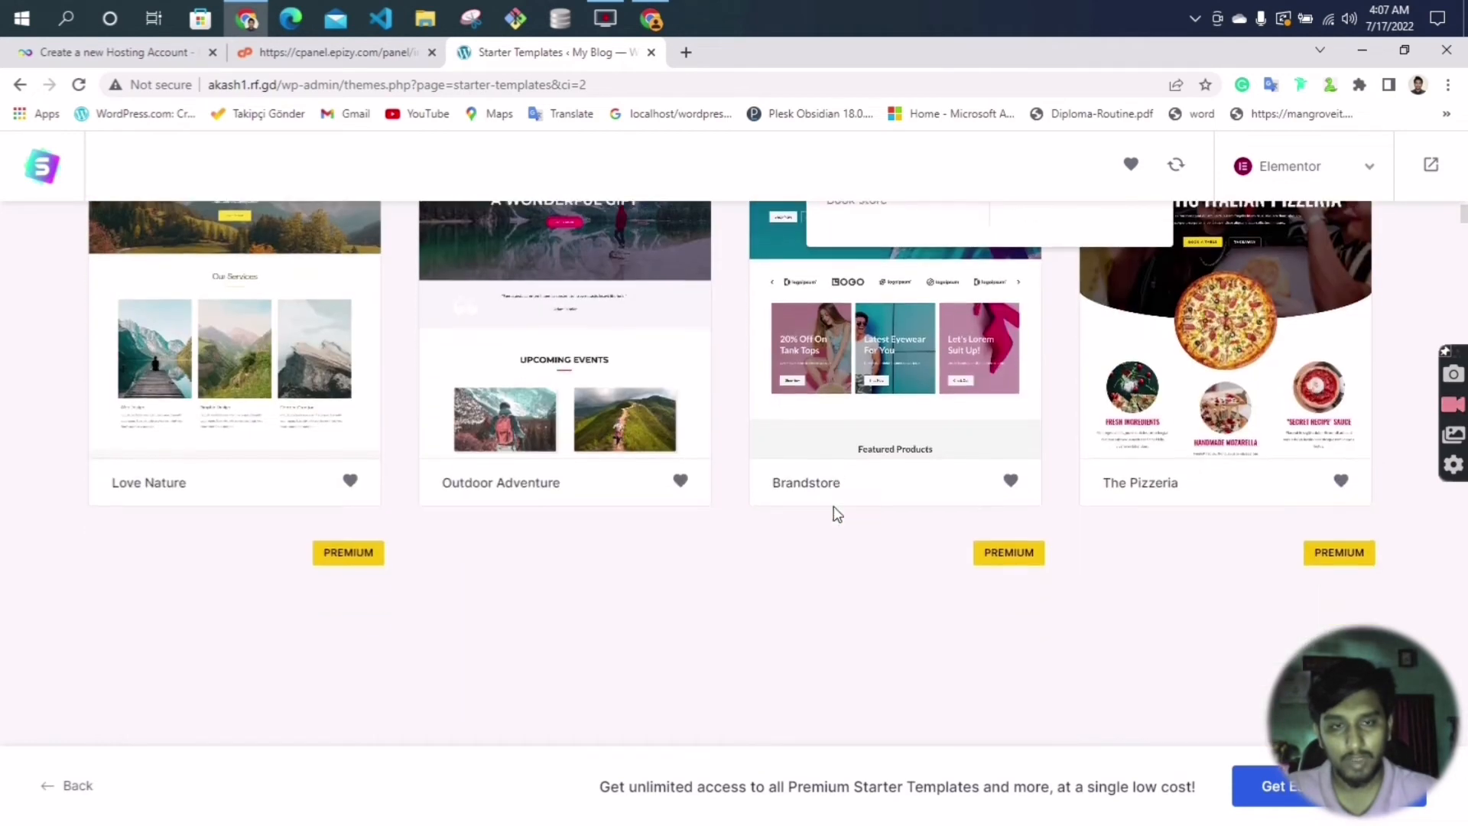
pyautogui.scroll(-1, 836, 512)
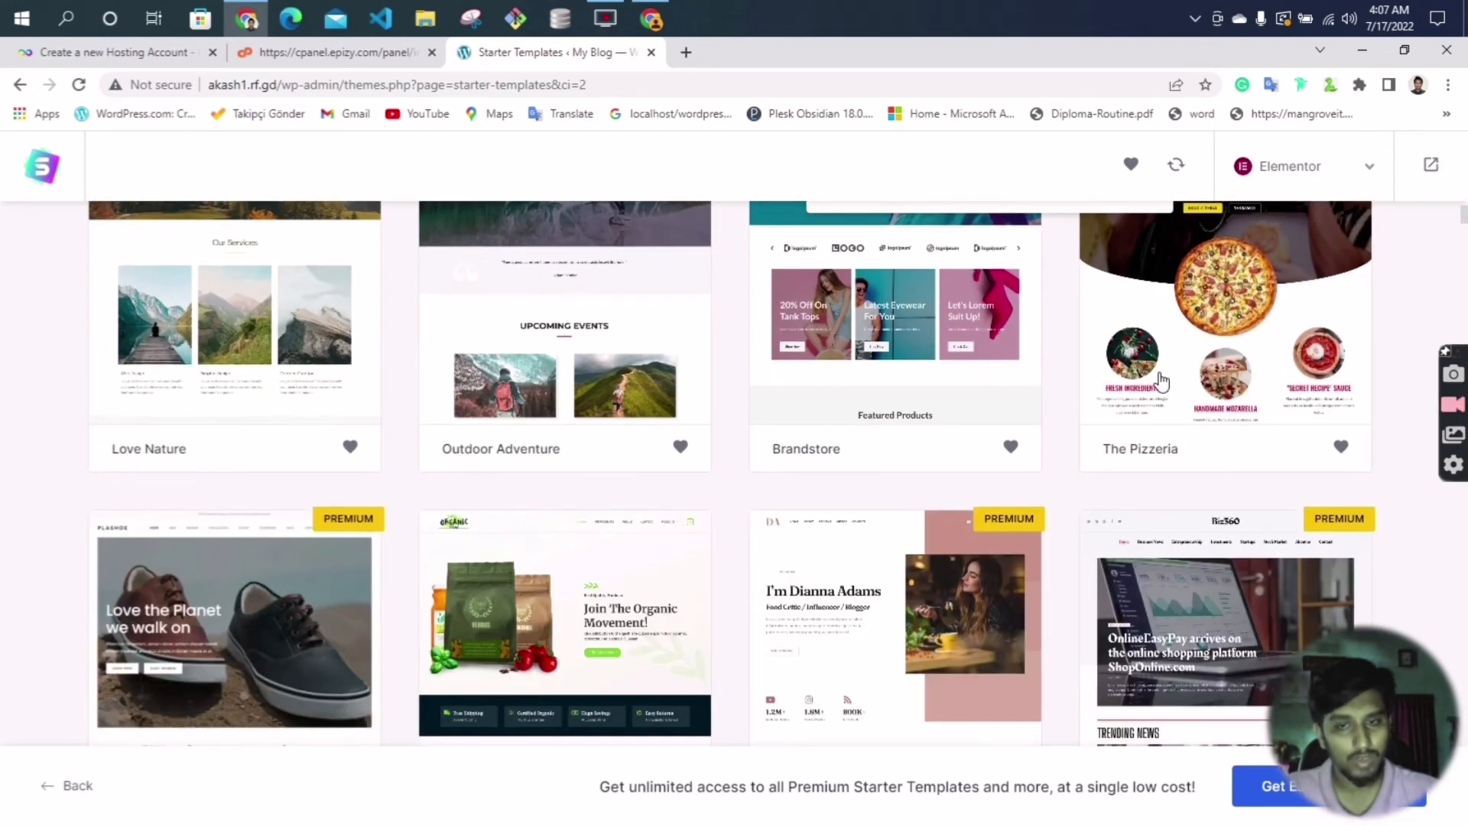
pyautogui.scroll(5, 1159, 375)
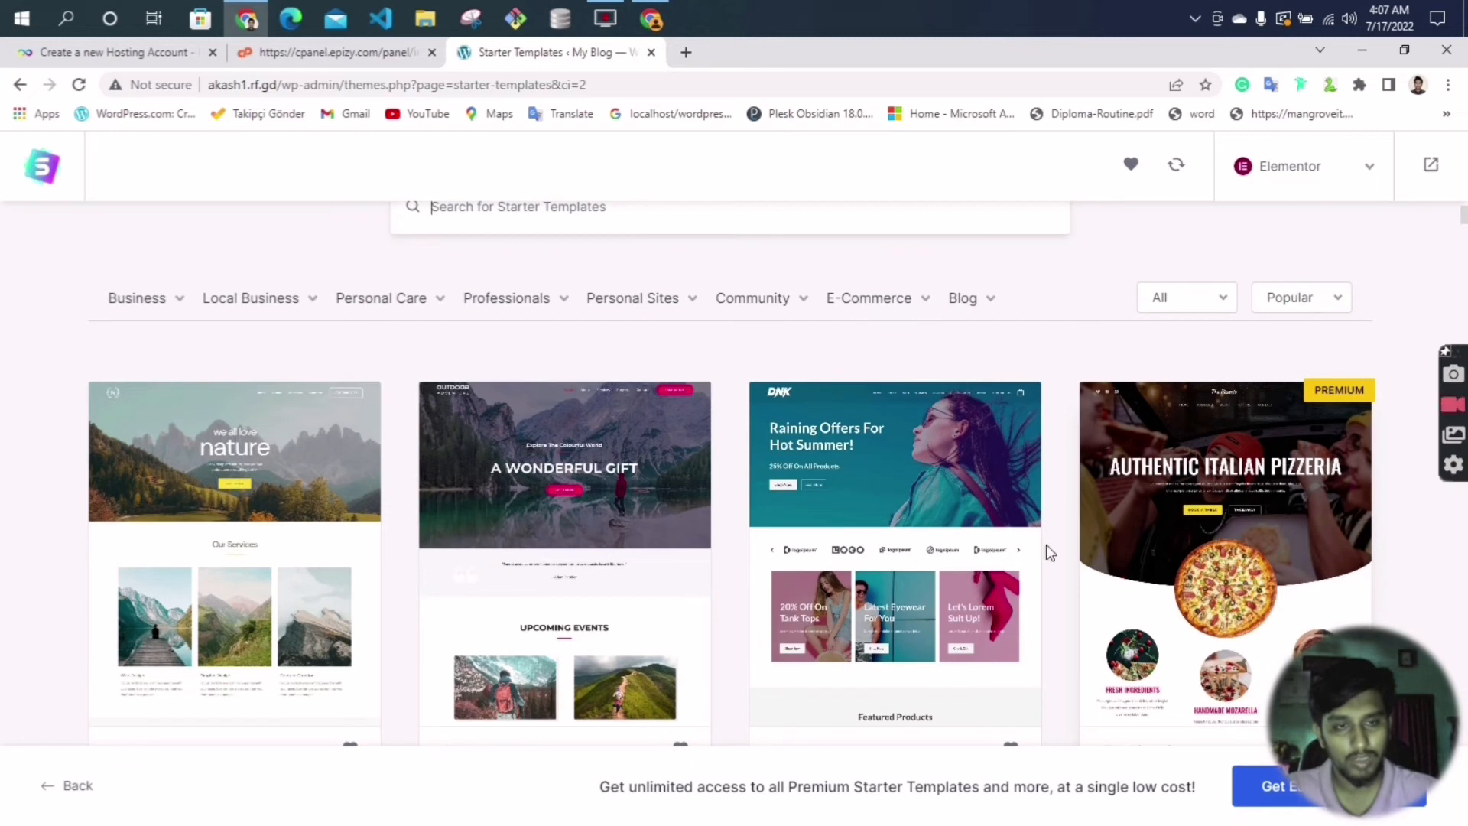
pyautogui.scroll(-6, 850, 543)
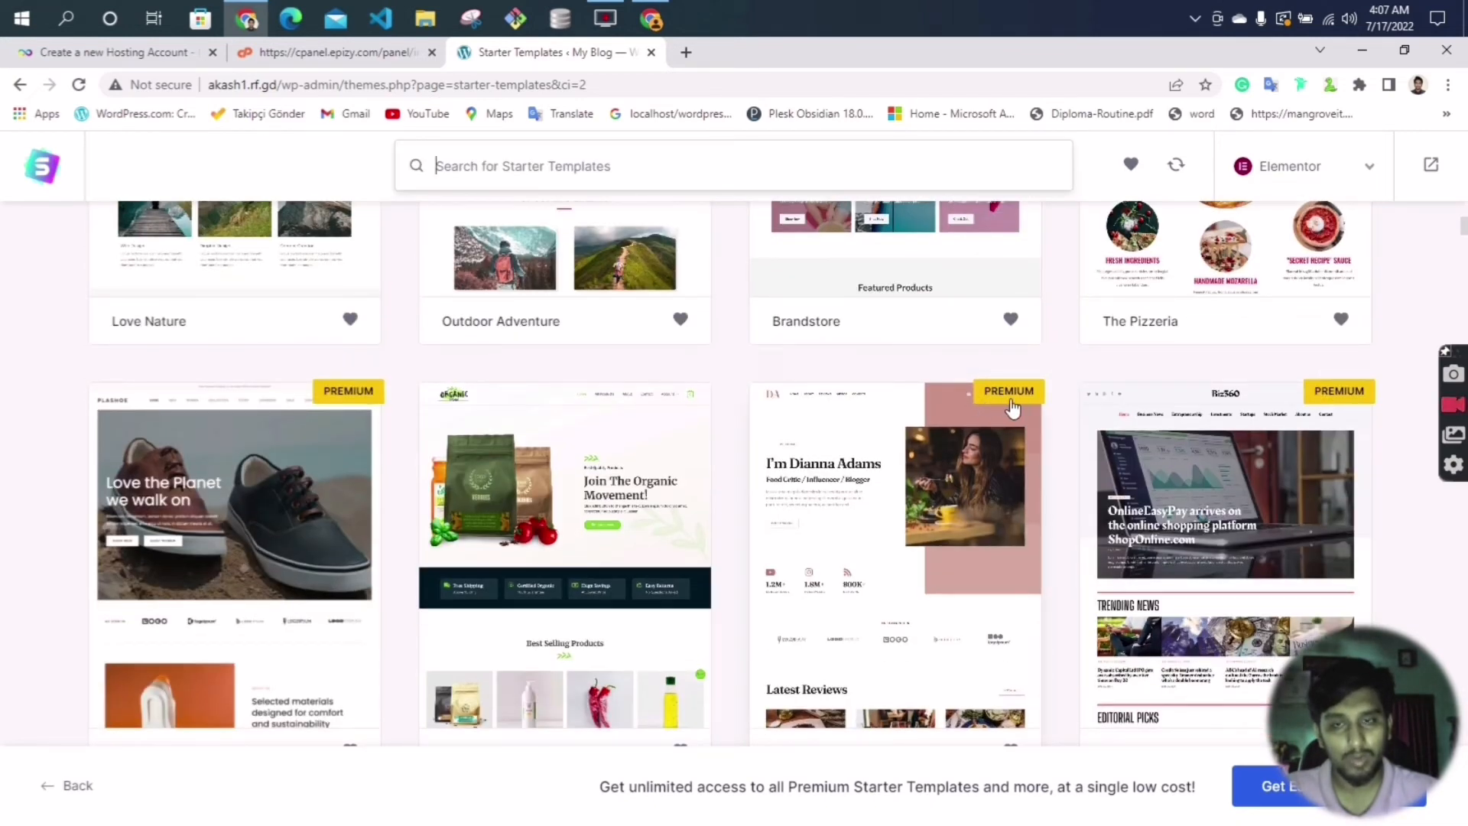
pyautogui.scroll(-2, 711, 613)
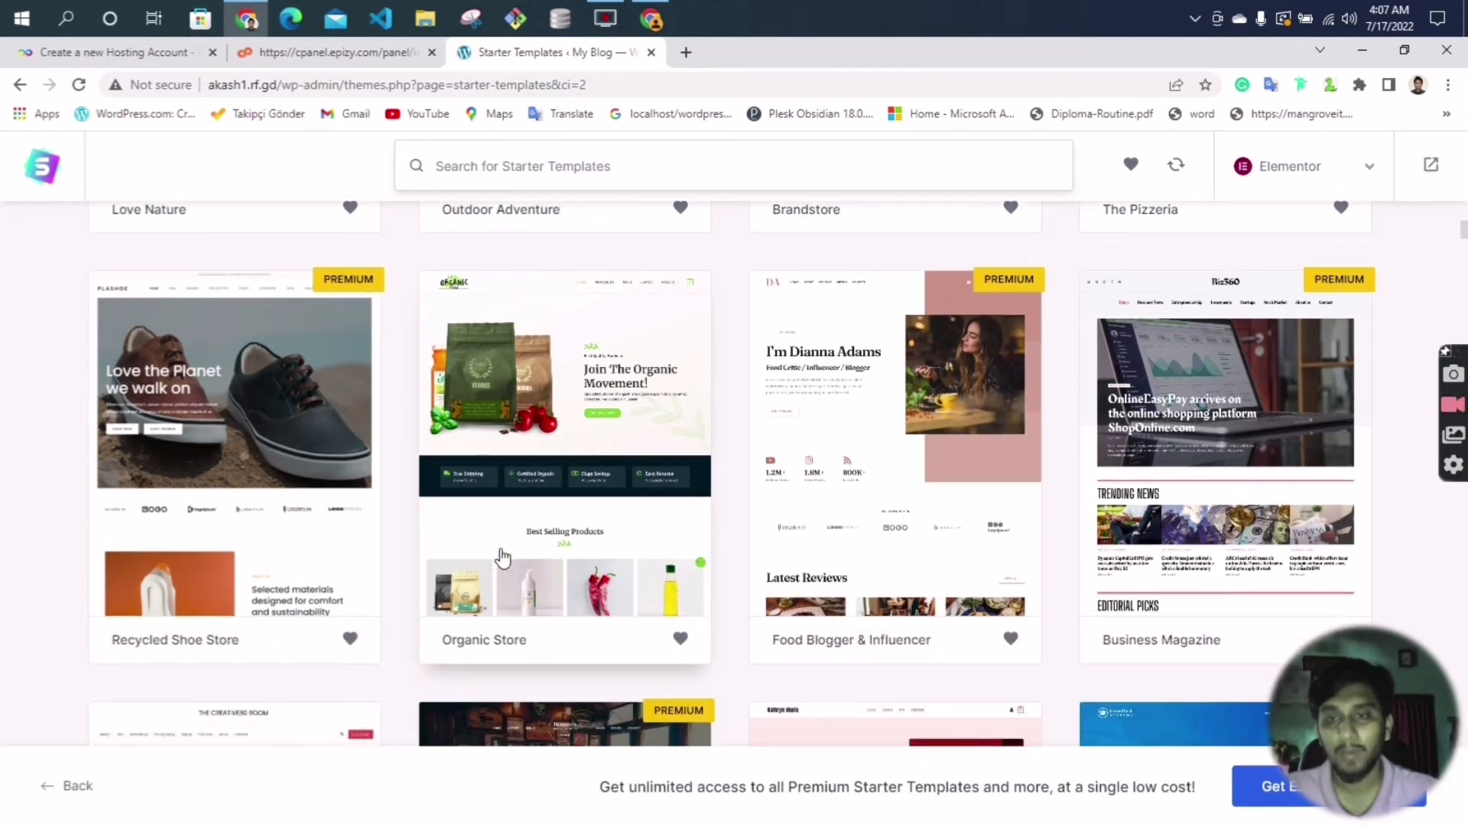
# Pick the Organic Store template and skip the logo step to reach Colors & Fonts
pyautogui.click(592, 517)
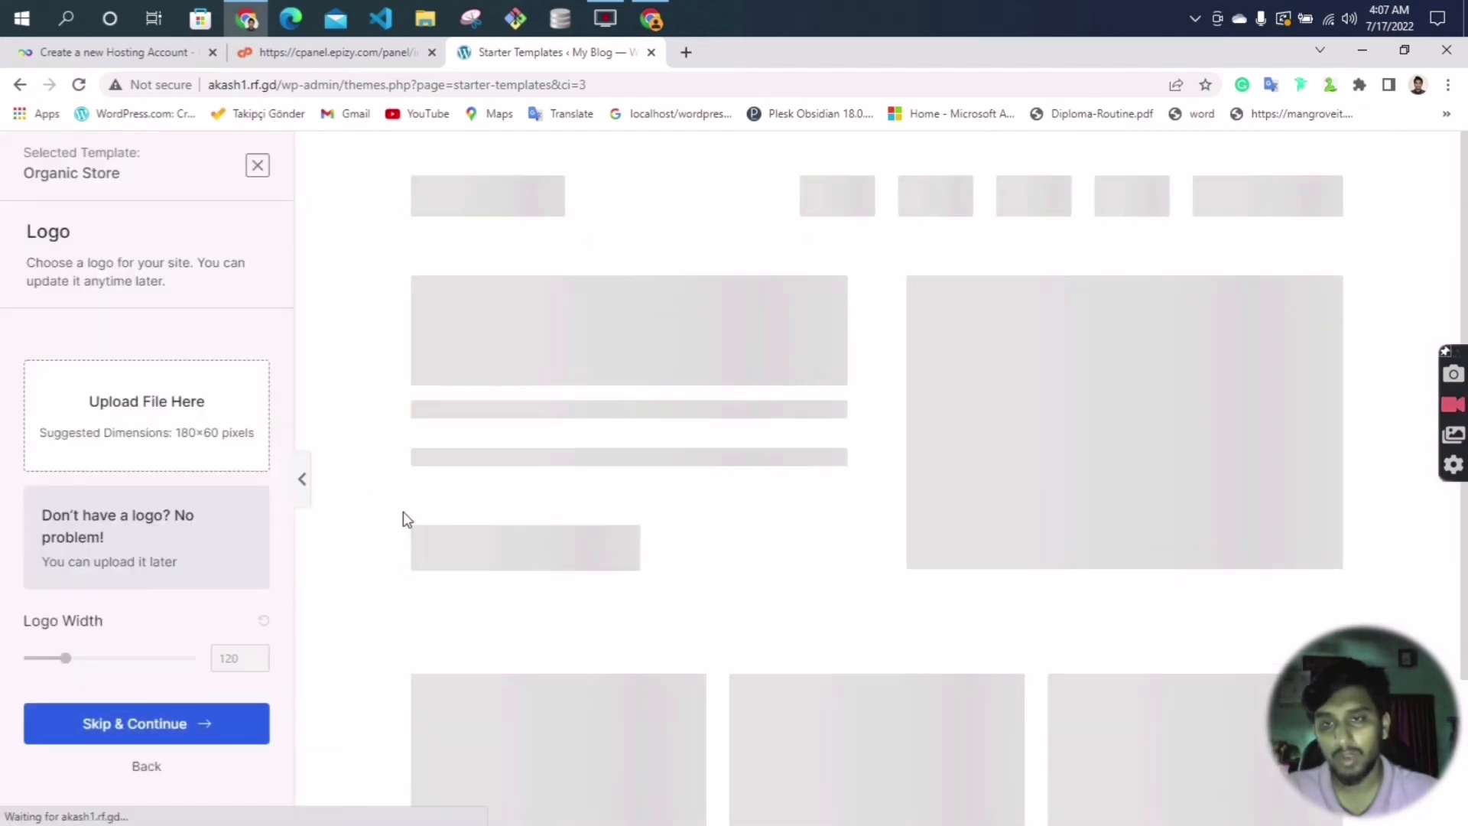
pyautogui.click(183, 741)
pyautogui.scroll(-3, 180, 734)
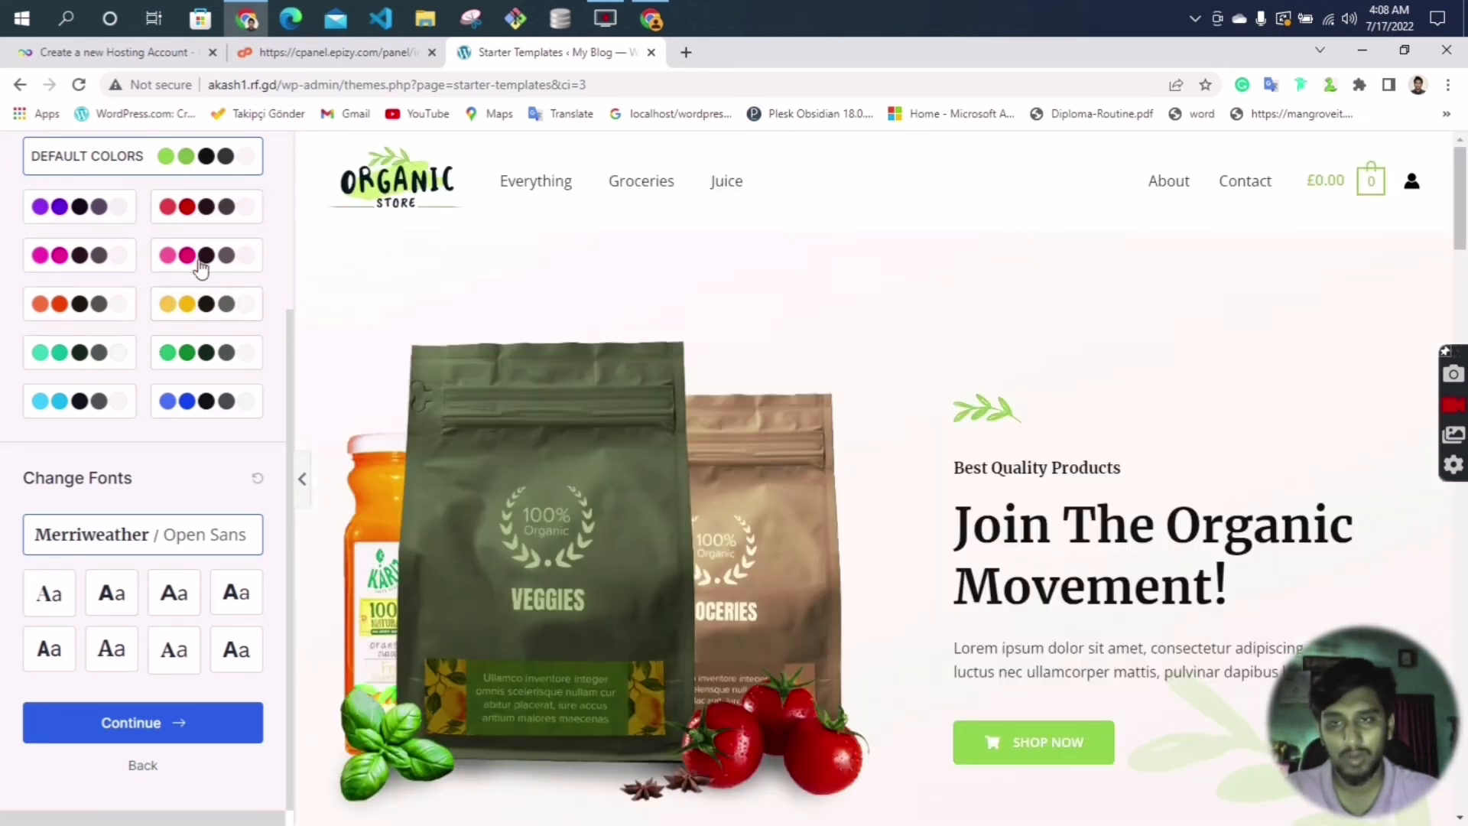
# Preview the red, pink, orange, teal and cyan palettes, then return to the default green colours
pyautogui.click(204, 214)
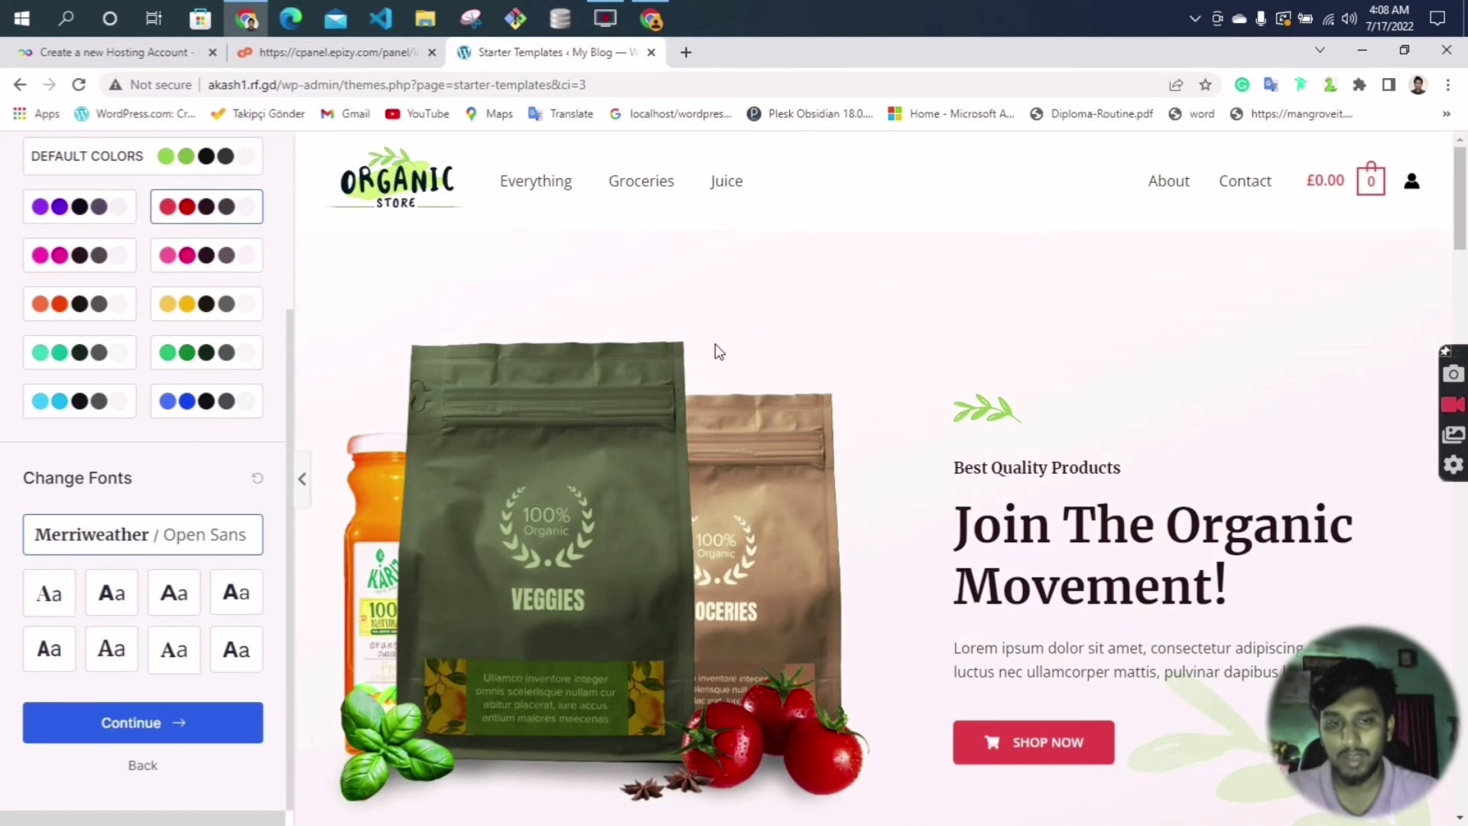
pyautogui.scroll(-4, 714, 344)
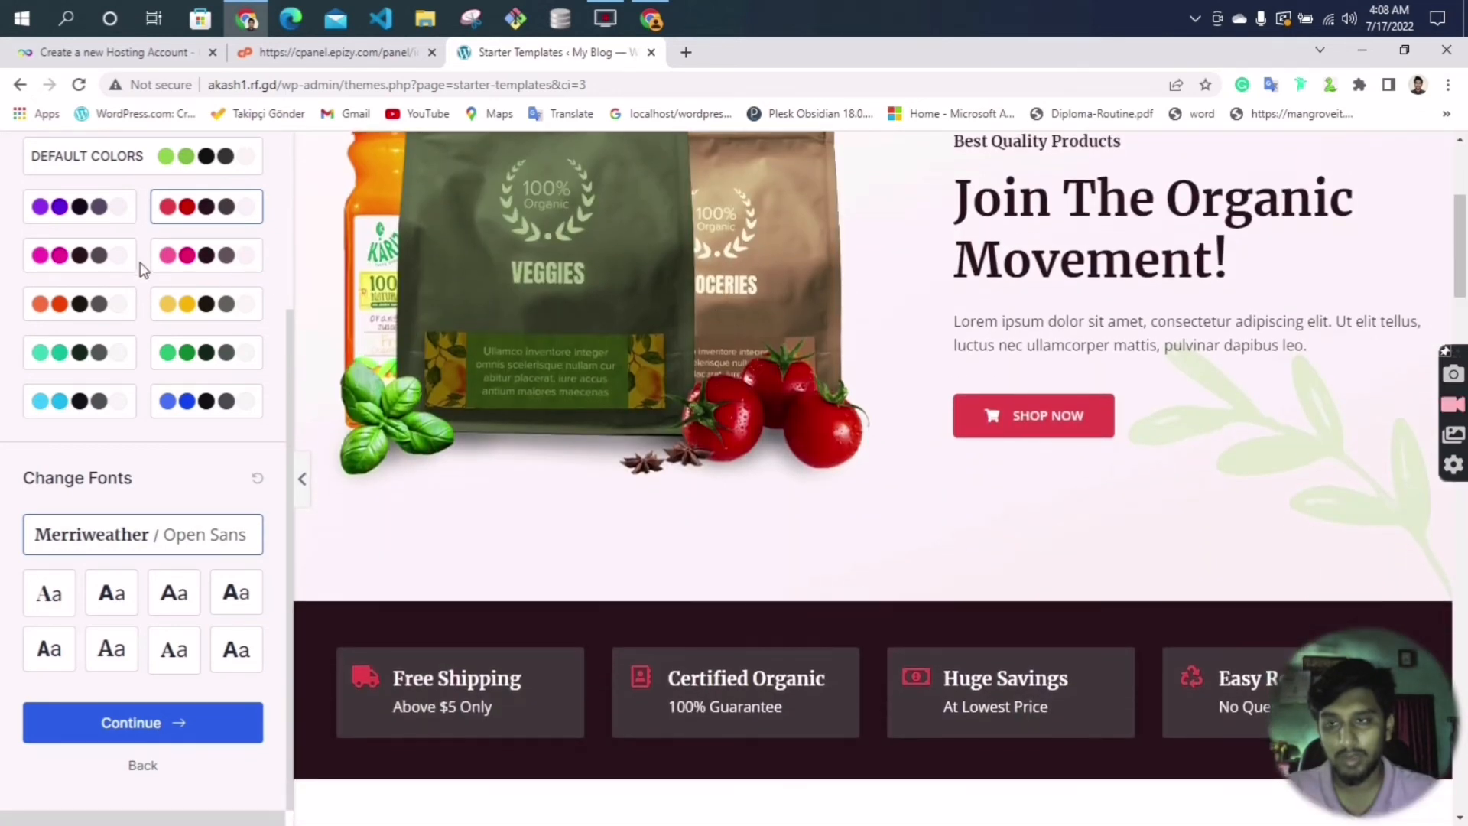
pyautogui.click(97, 269)
pyautogui.click(86, 310)
pyautogui.click(87, 346)
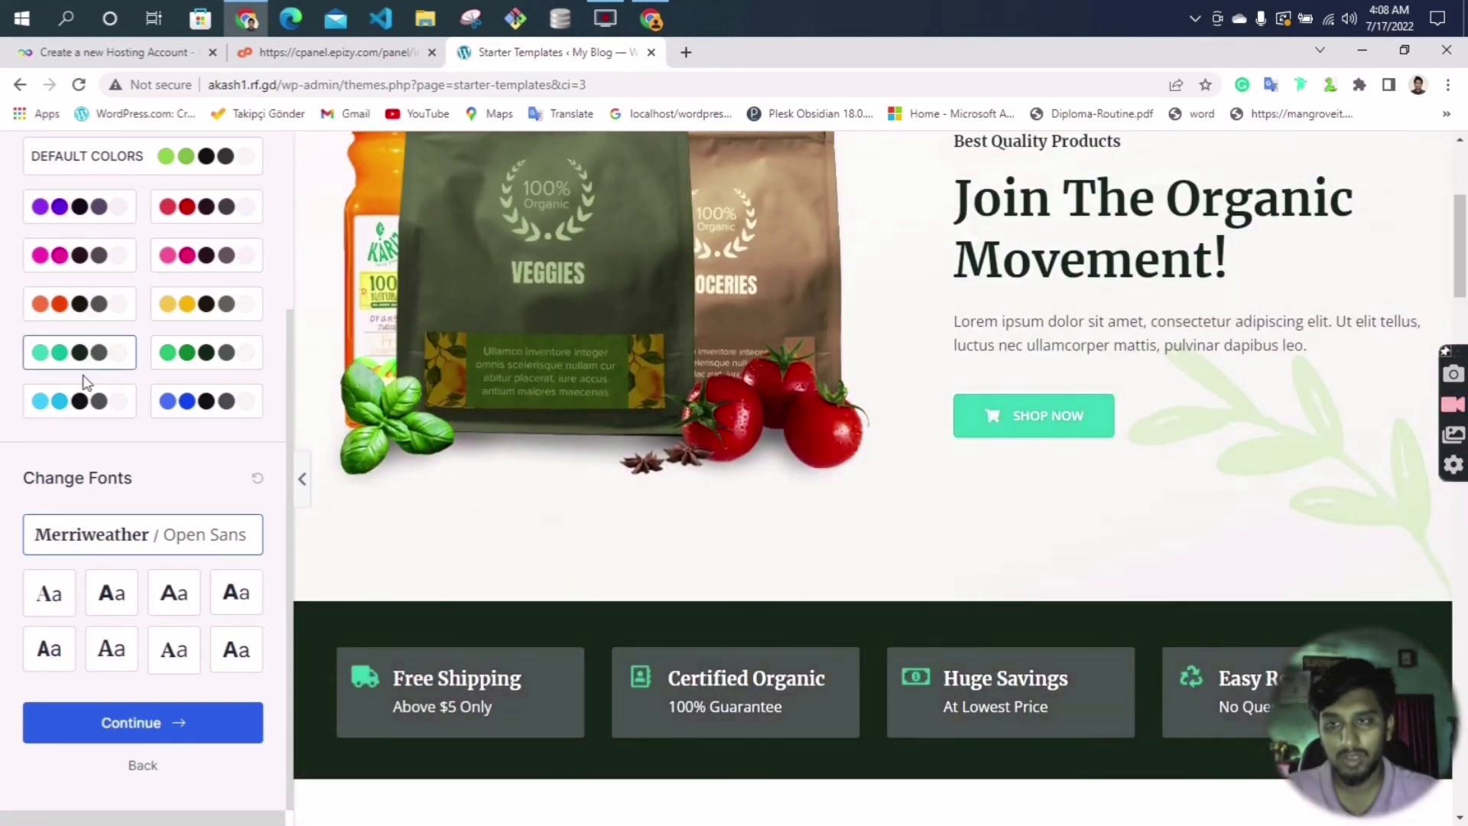
pyautogui.click(97, 398)
pyautogui.scroll(3, 216, 401)
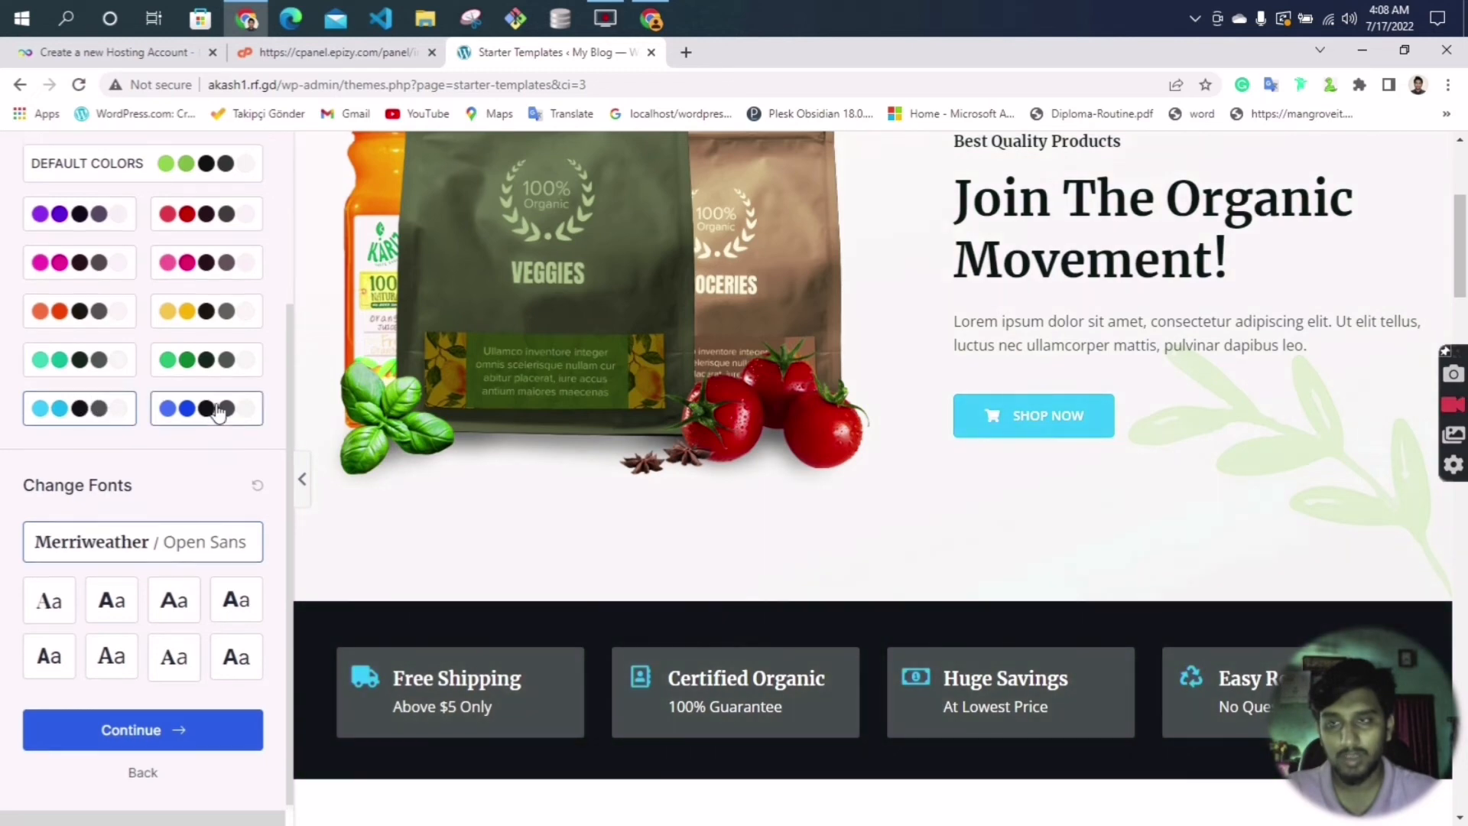
pyautogui.click(207, 344)
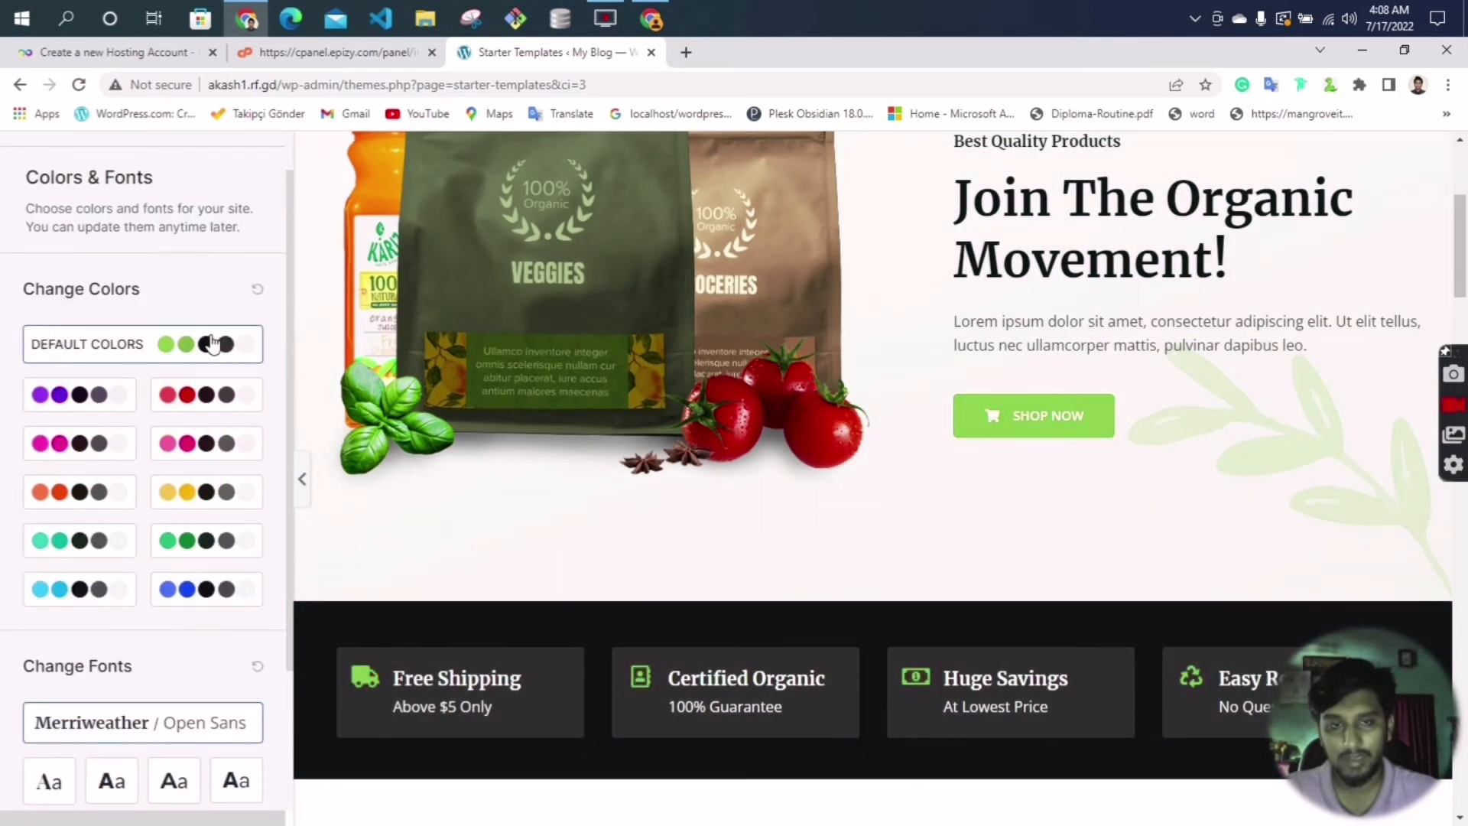
# Try Merriweather / Inter fonts, then settle on the Roboto Condensed / Roboto pairing
pyautogui.scroll(-3, 702, 364)
pyautogui.scroll(-3, 46, 543)
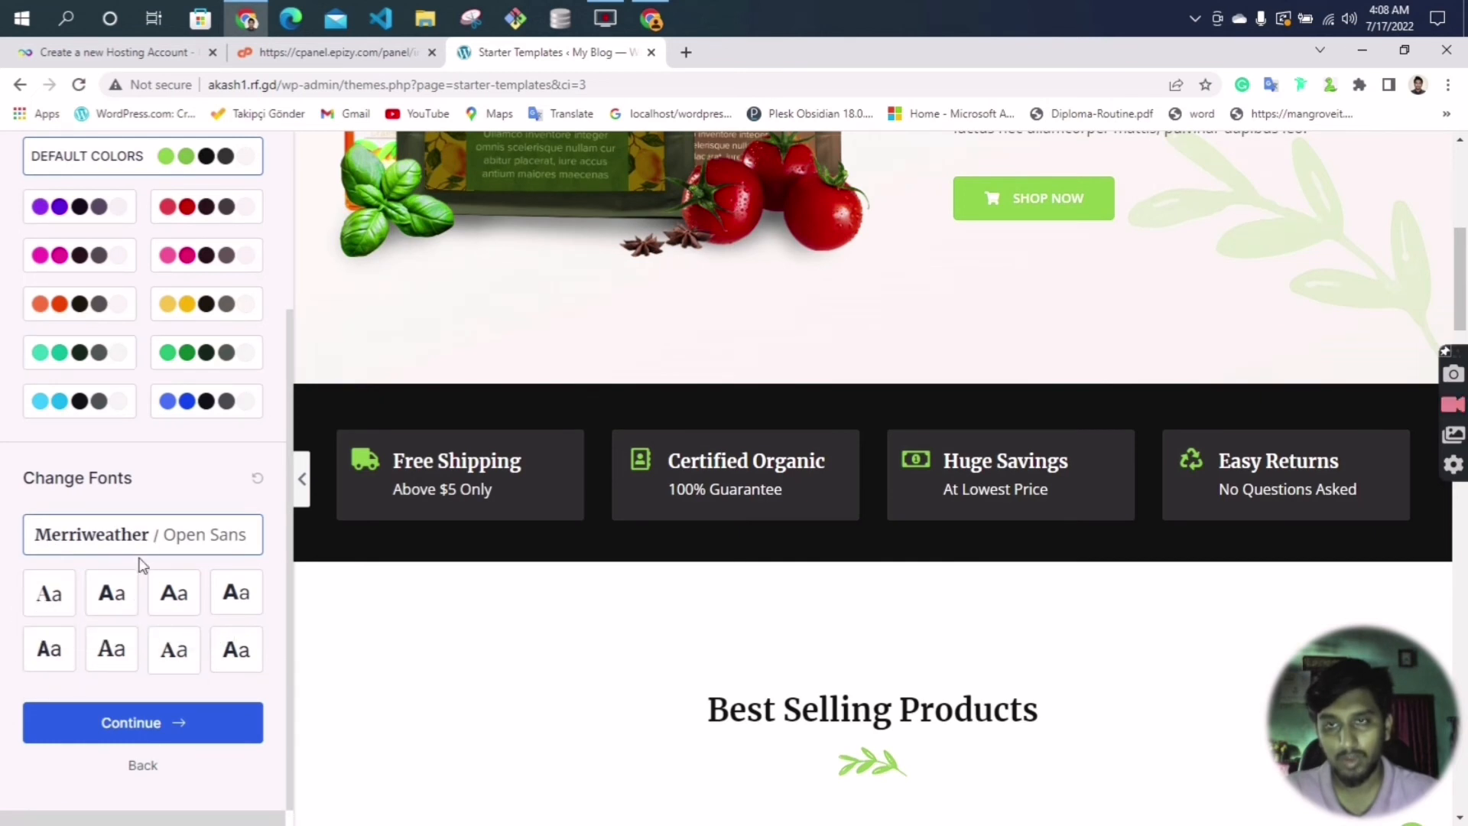
pyautogui.click(116, 652)
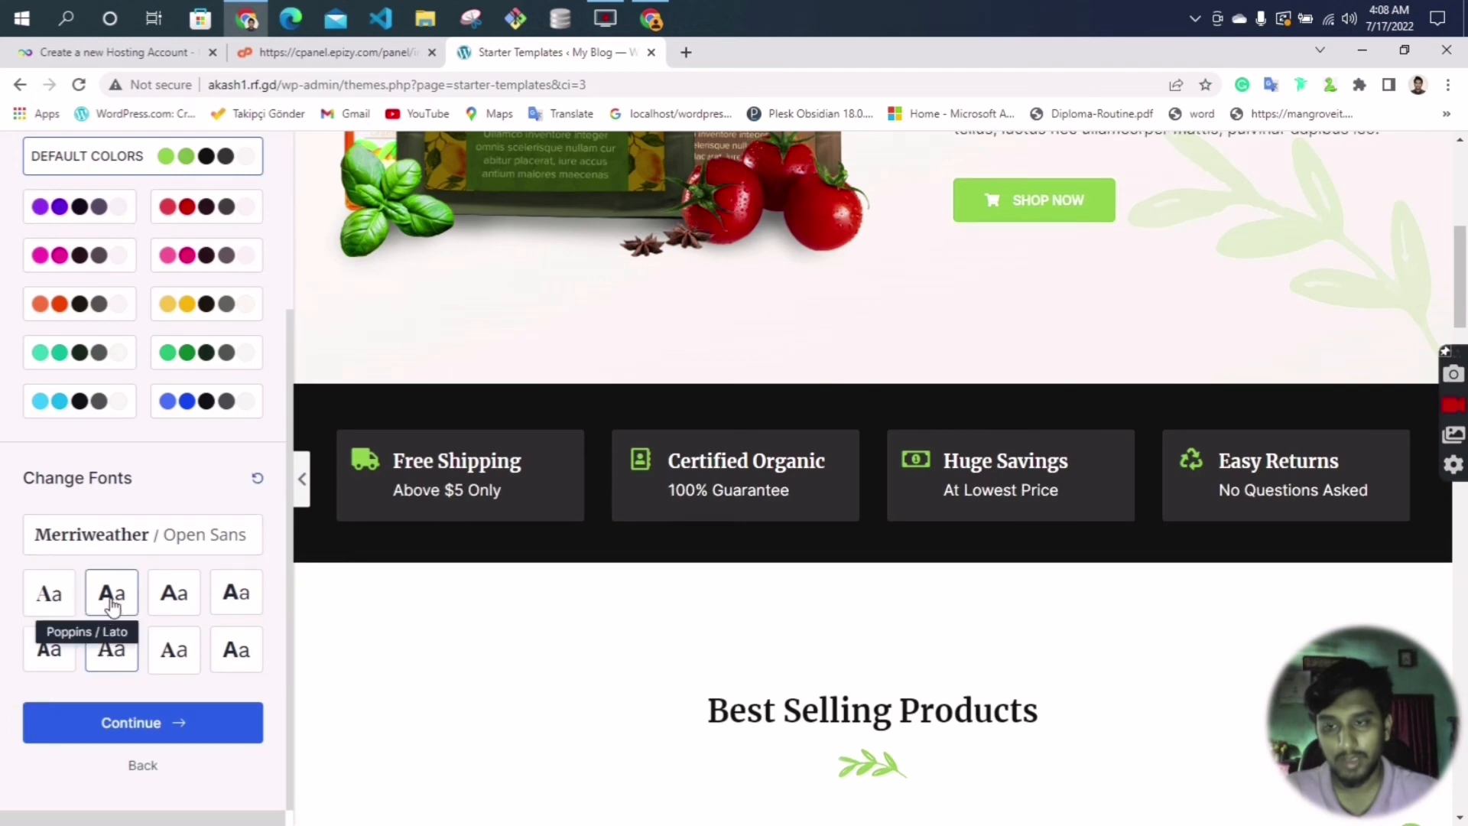
pyautogui.click(54, 658)
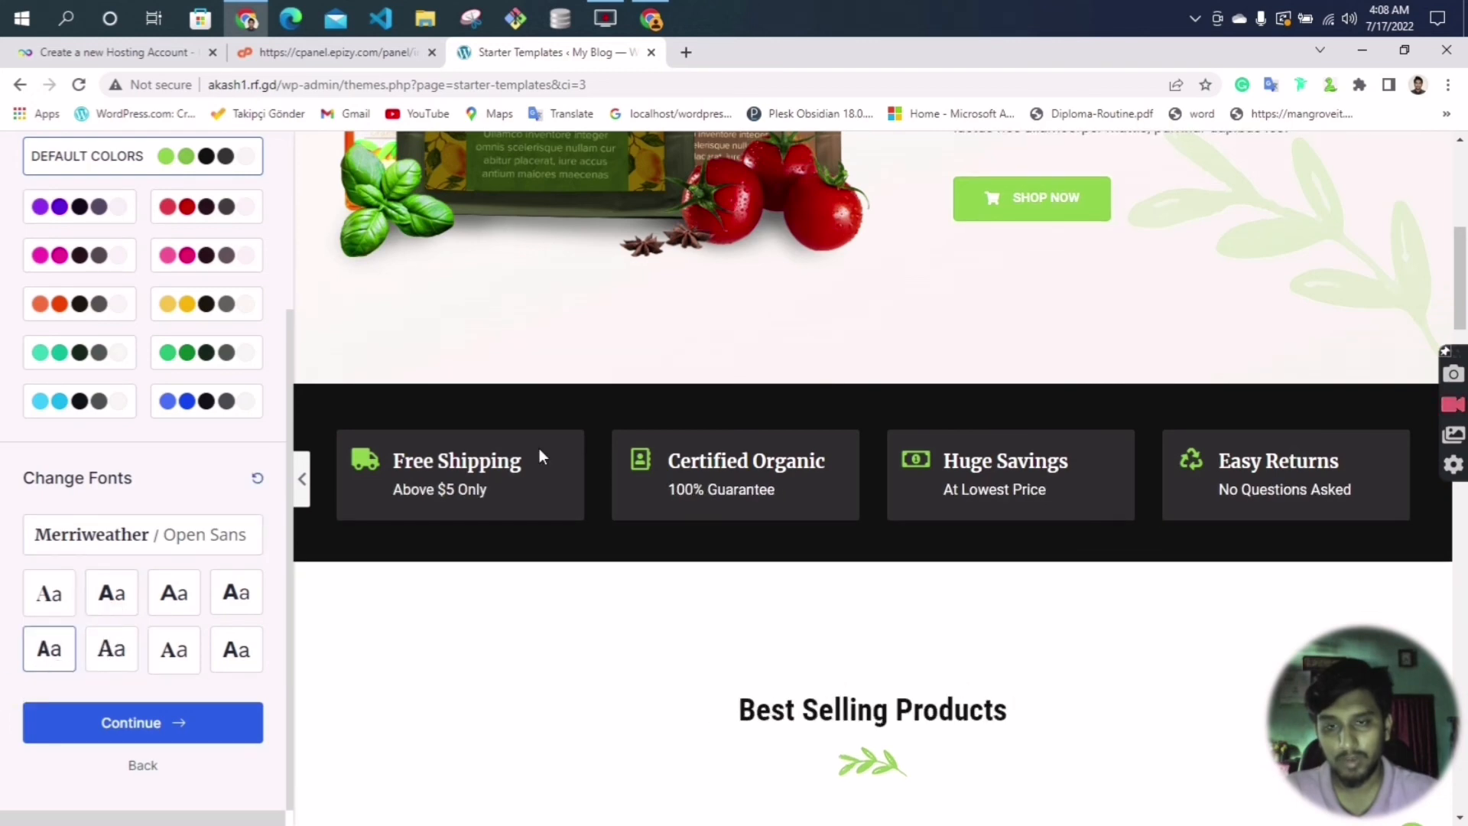
pyautogui.scroll(7, 539, 449)
pyautogui.scroll(-1, 539, 449)
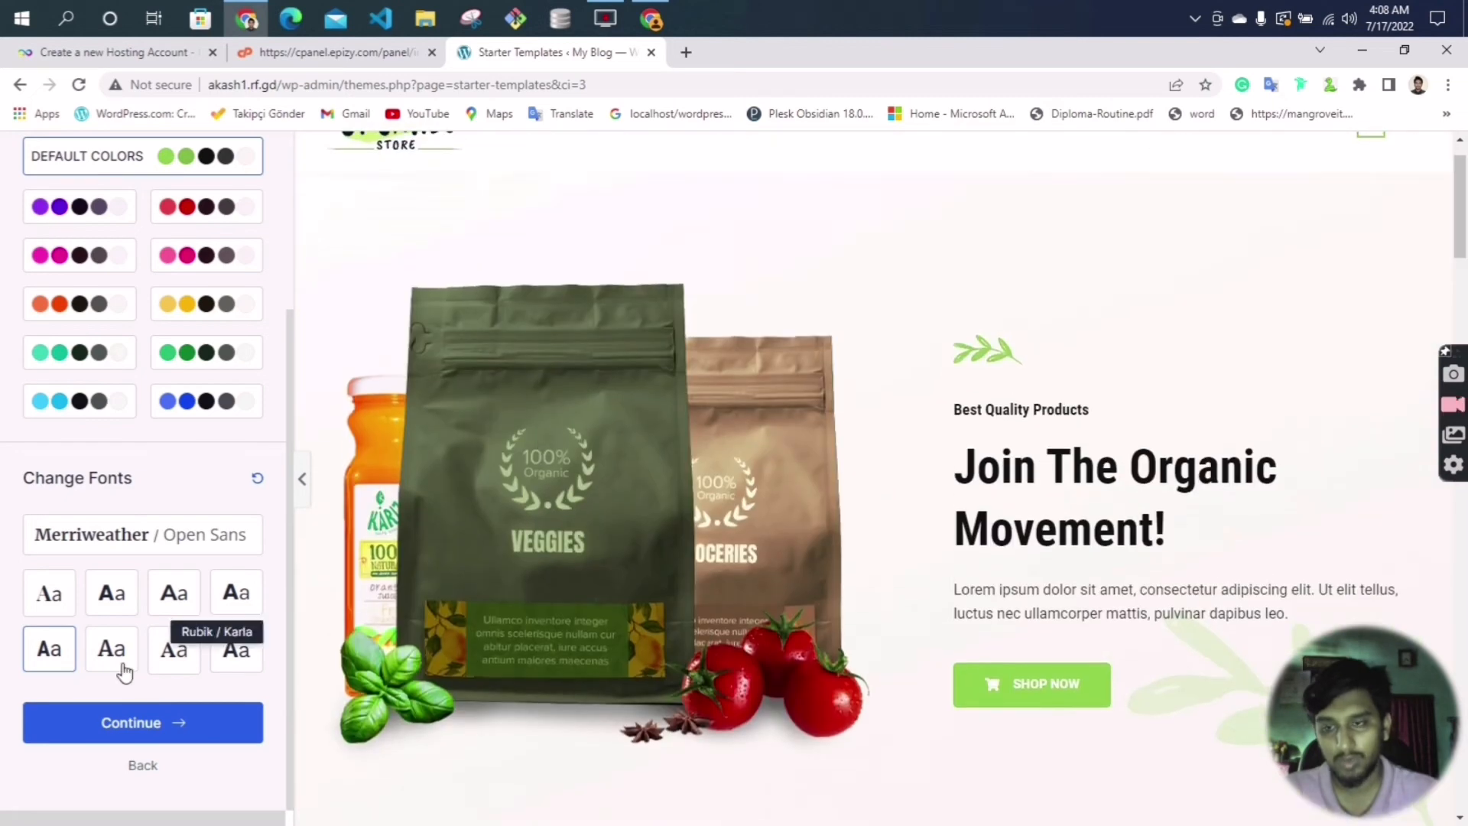
# Continue to the final details form and autofill the first name and work e-mail
pyautogui.click(147, 730)
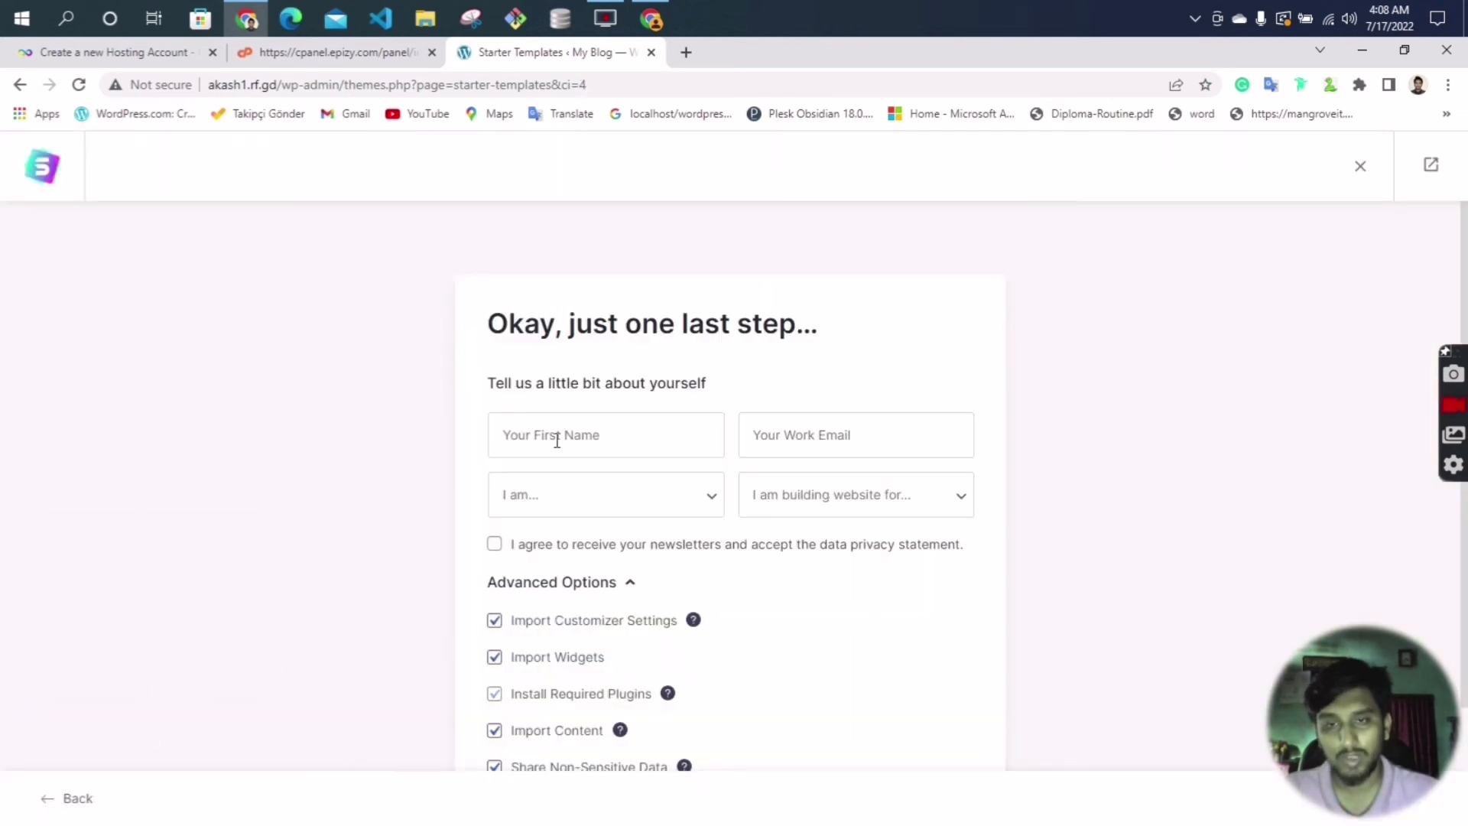
pyautogui.click(672, 436)
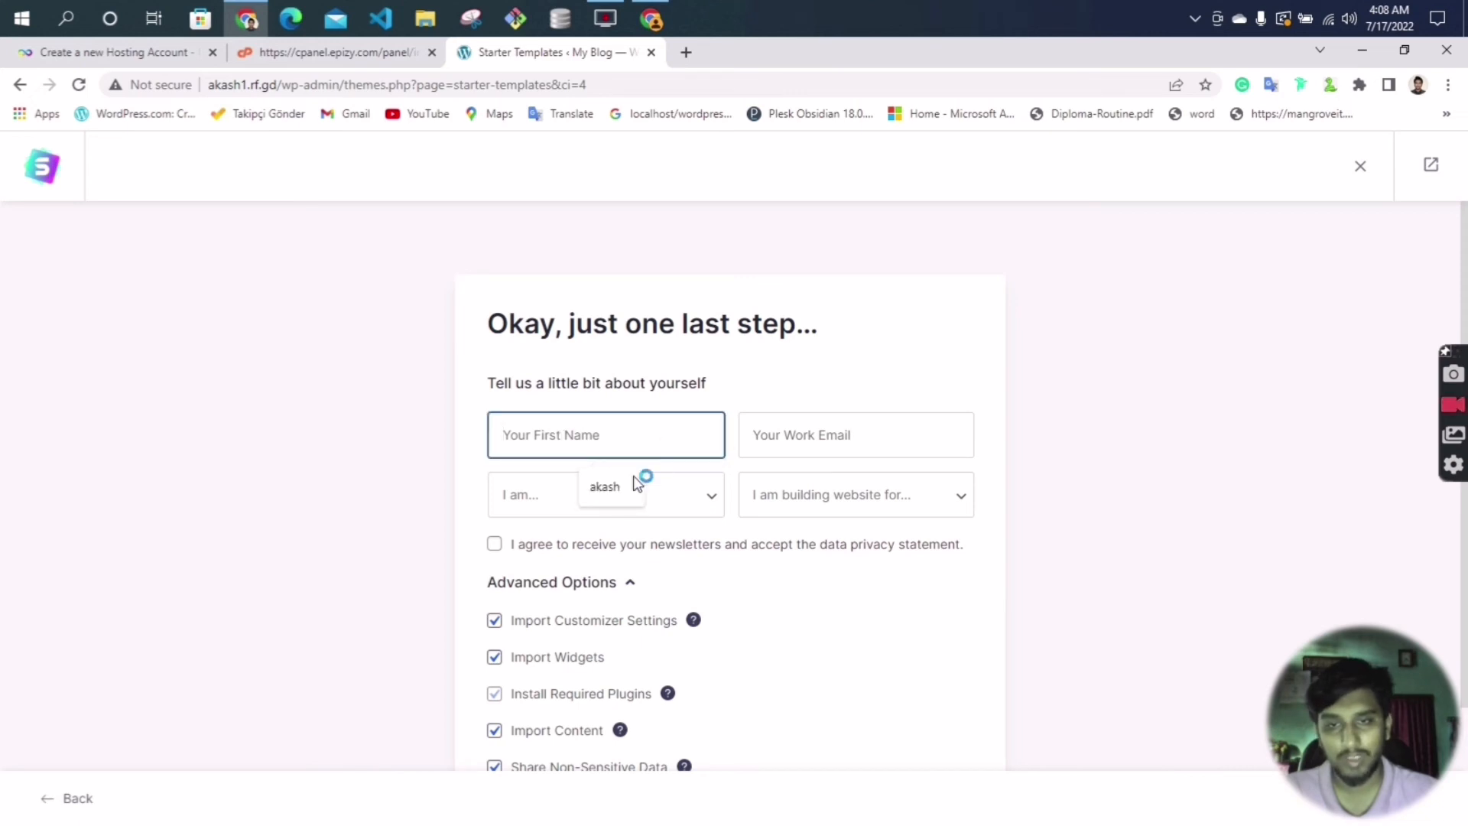
pyautogui.click(605, 486)
pyautogui.click(855, 448)
pyautogui.click(858, 490)
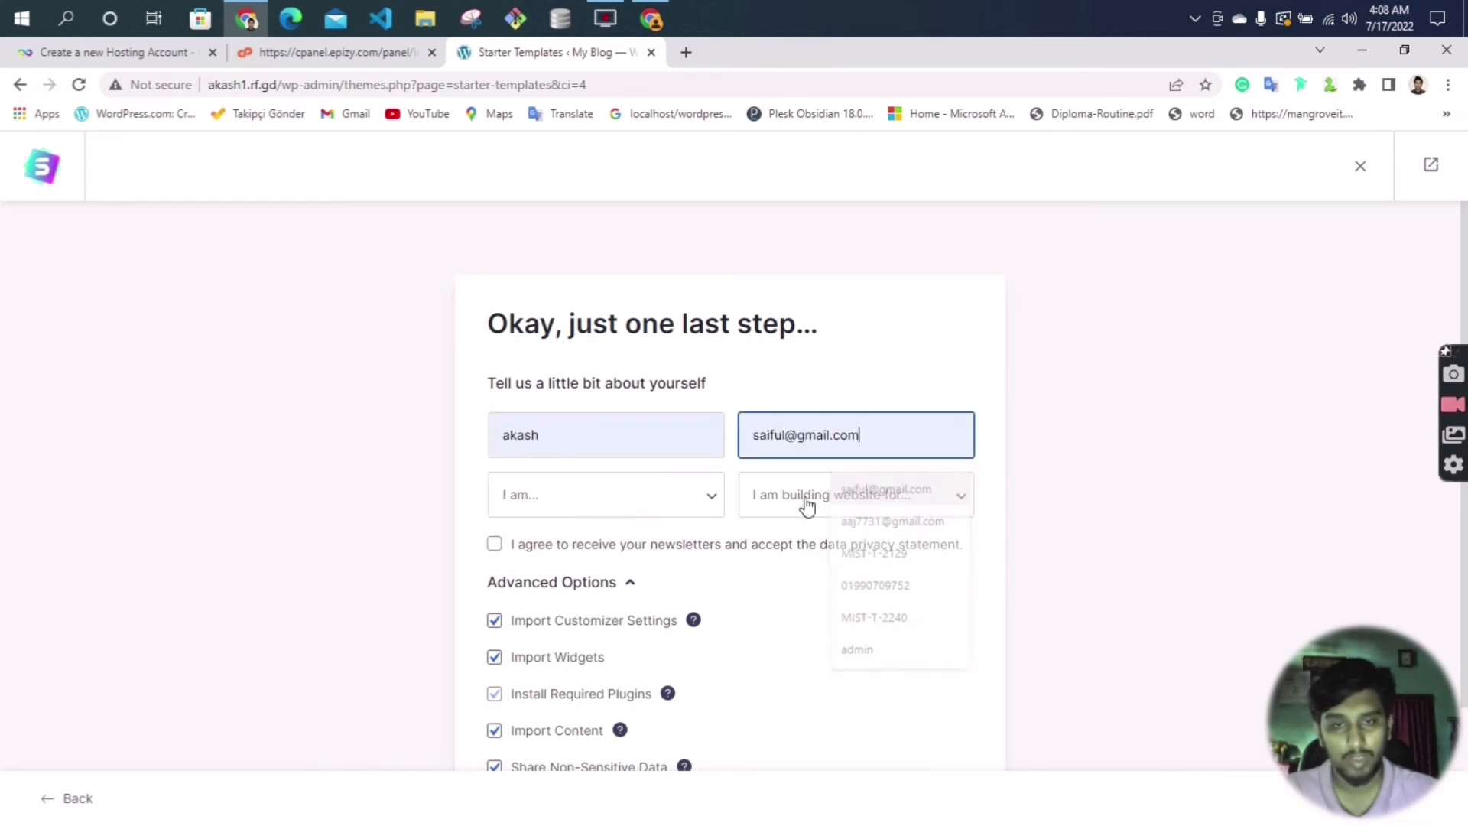
# Choose Expert and Myself/My Company, accept the newsletter, and submit to build the website
pyautogui.click(632, 499)
pyautogui.click(584, 577)
pyautogui.click(824, 493)
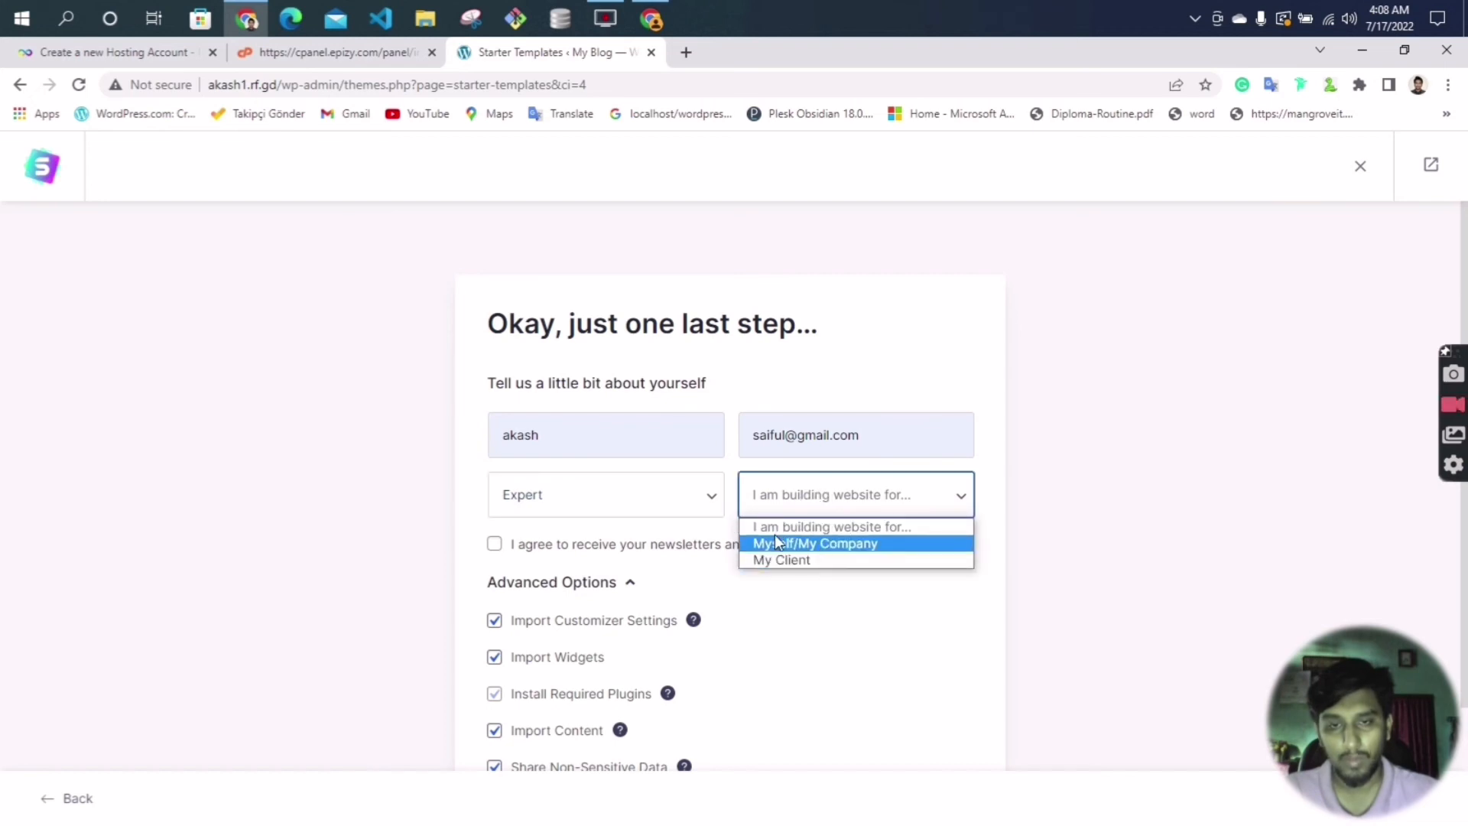
pyautogui.click(773, 538)
pyautogui.click(495, 544)
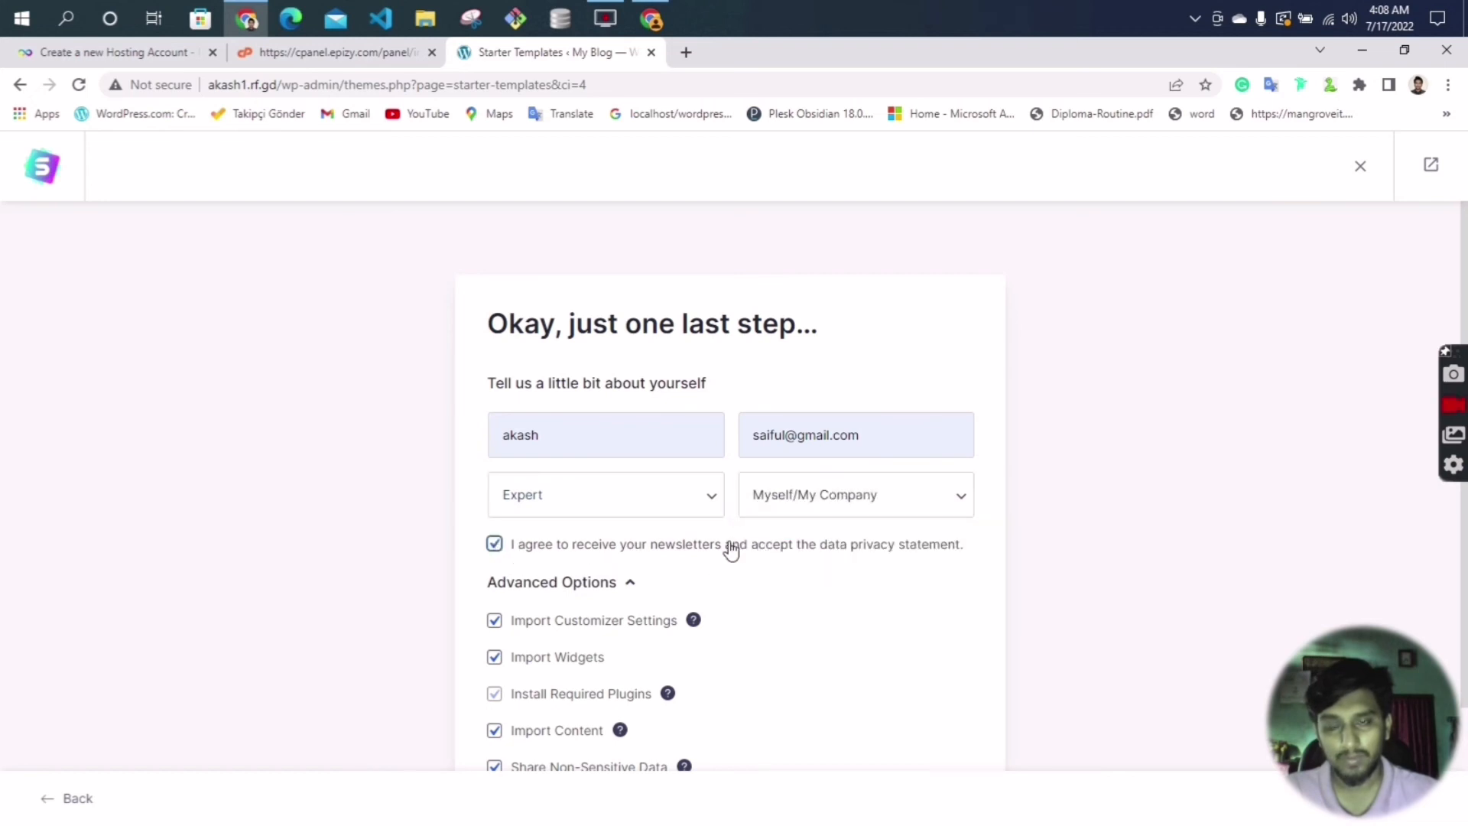
pyautogui.scroll(-2, 727, 551)
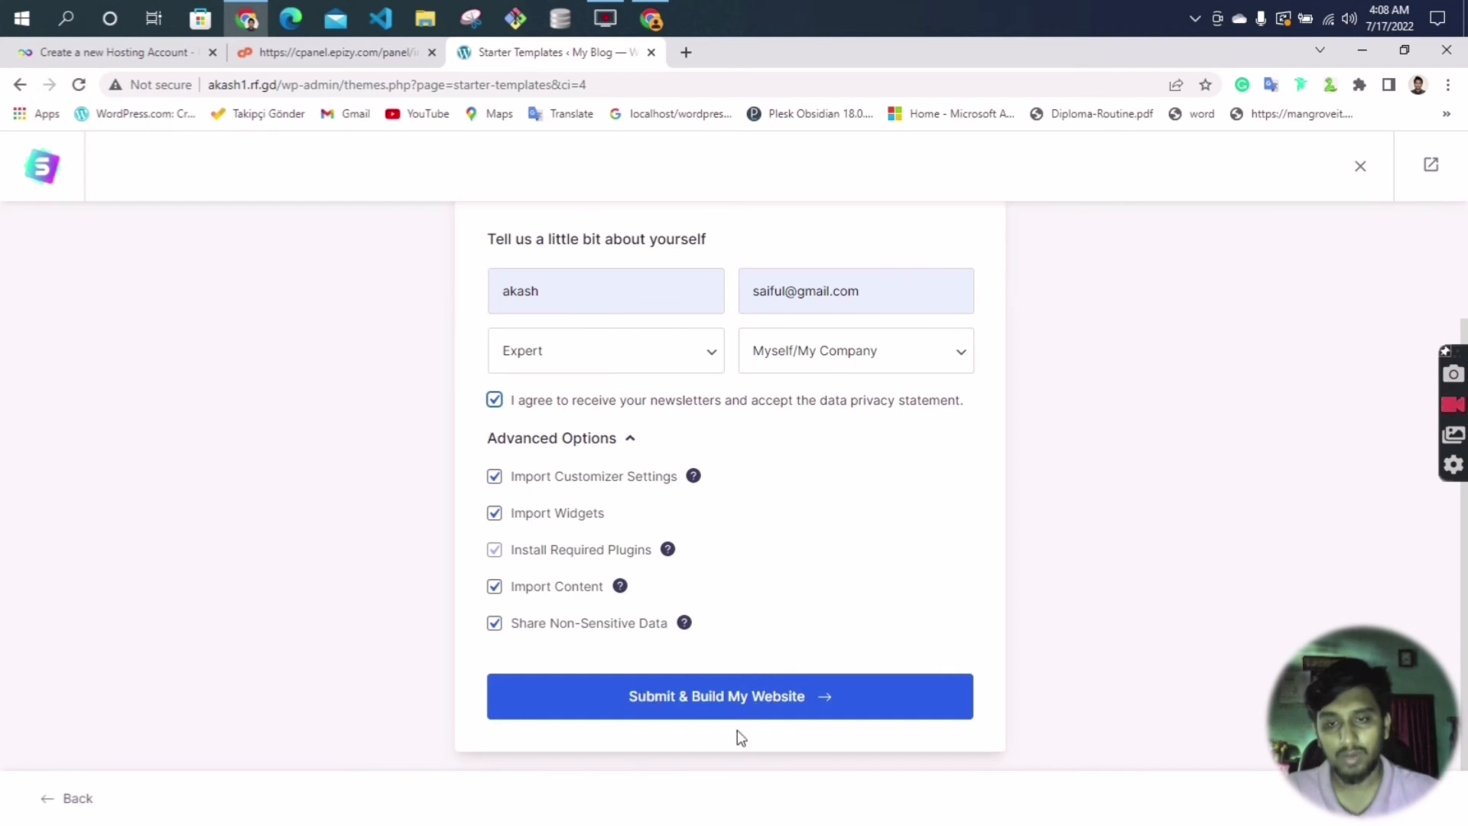
pyautogui.click(737, 696)
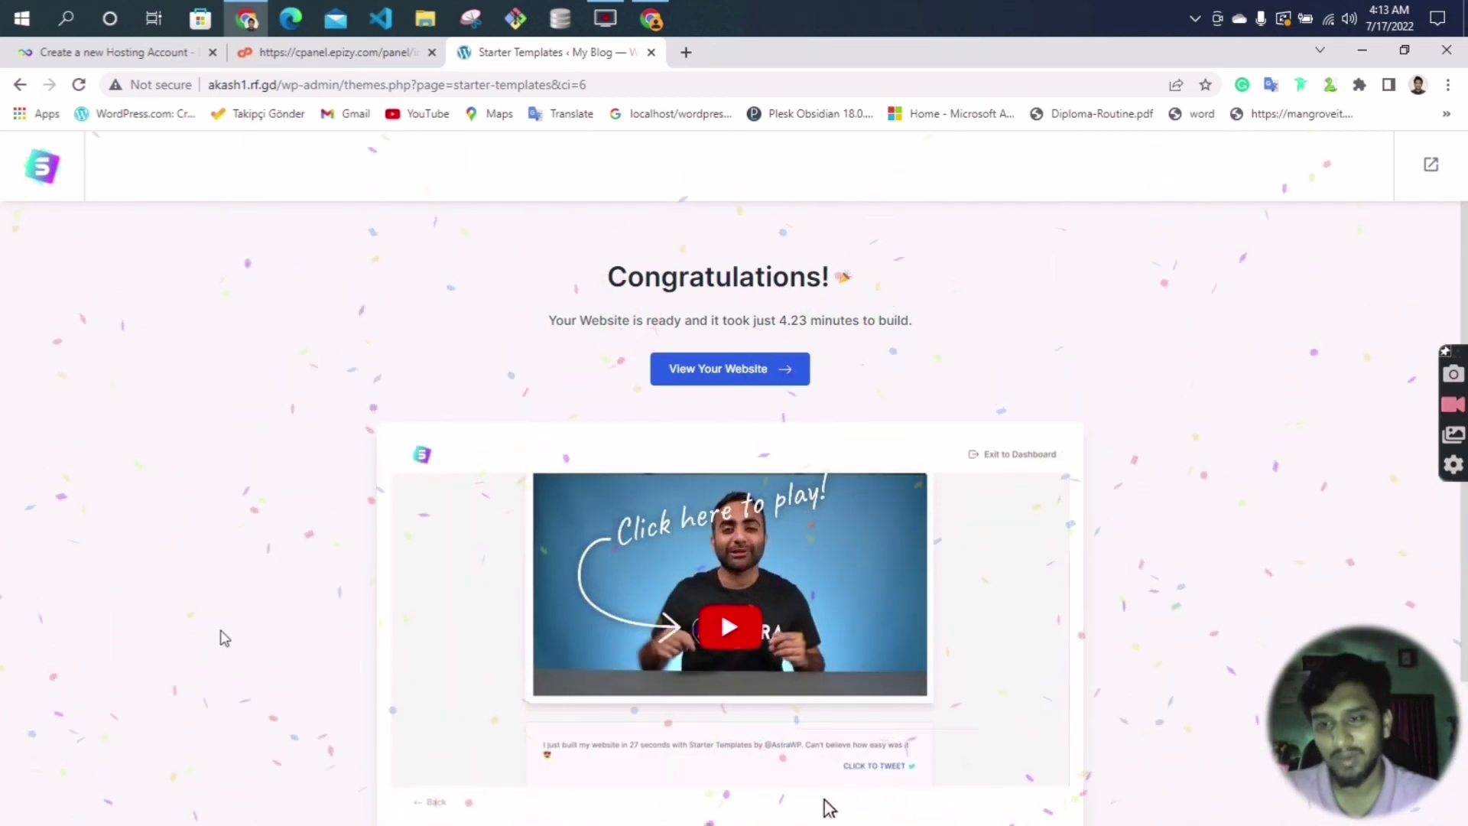
# Wait for the build to reach 100% and view the Congratulations page reporting 4.23 minutes
pyautogui.scroll(-3, 224, 638)
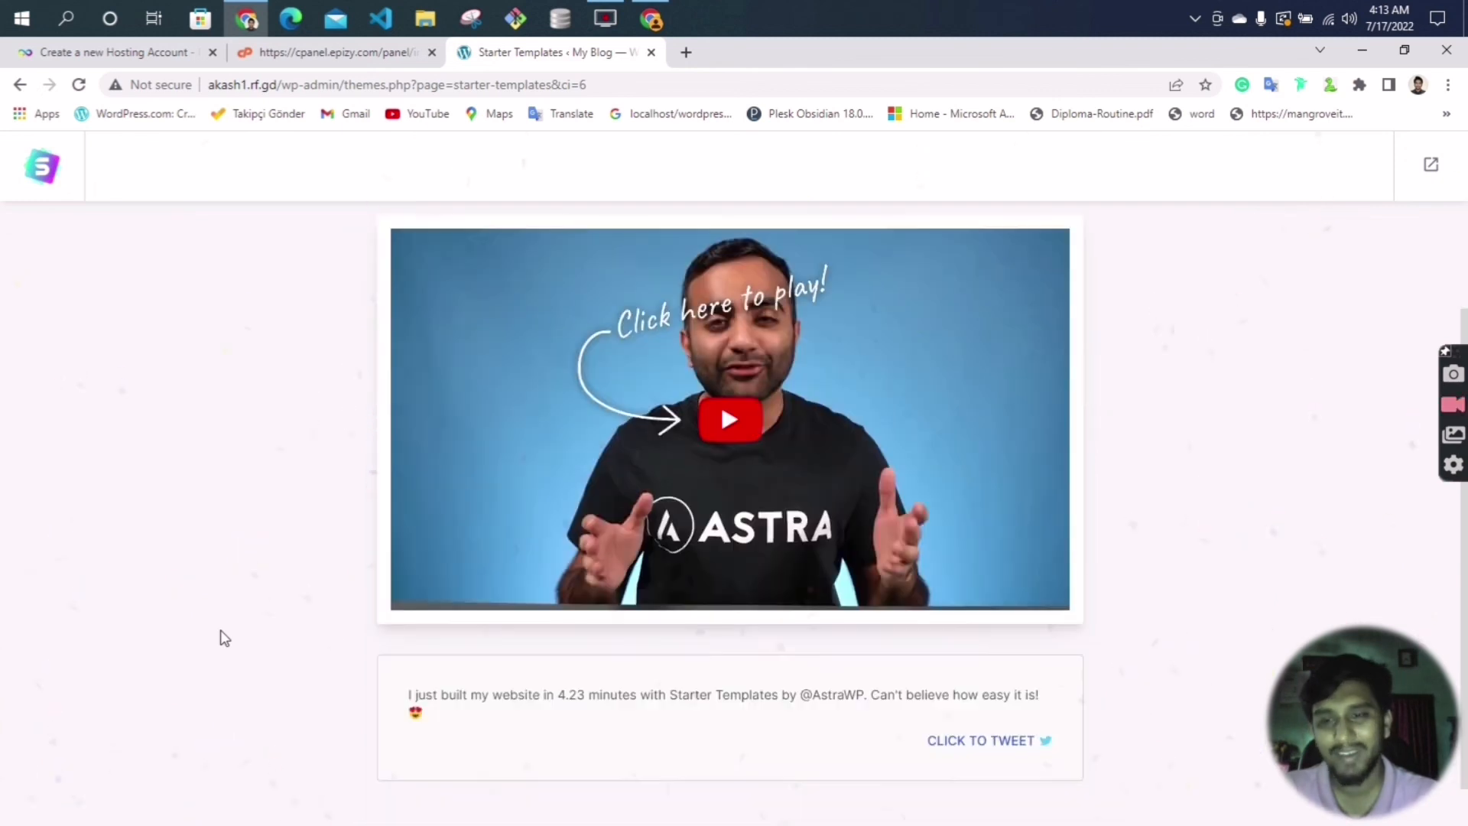
pyautogui.scroll(3, 221, 636)
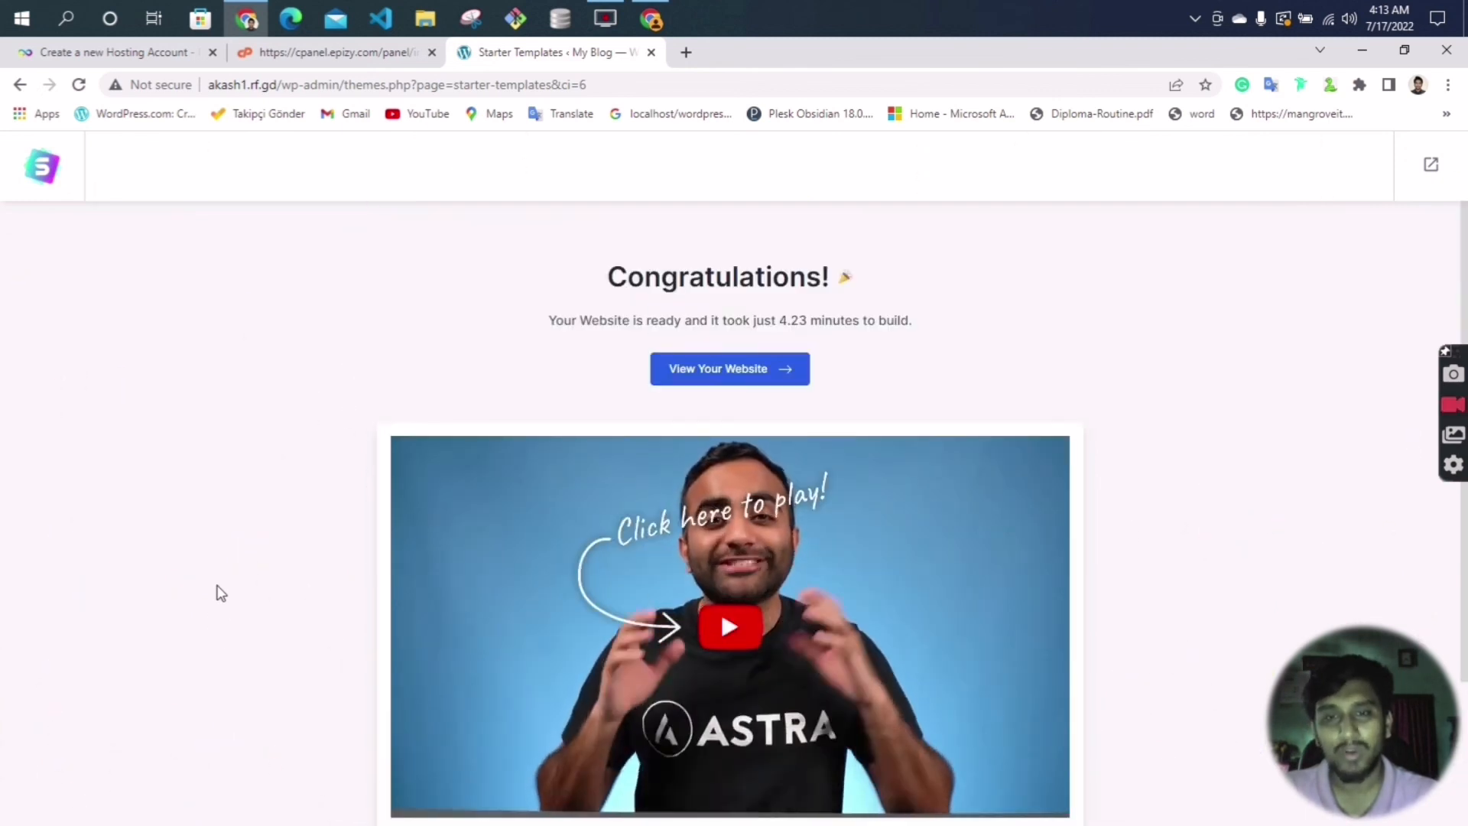
# Open akash1.rf.gd in a new tab and scroll through the 'Join The Organic Movement!' home page
pyautogui.click(712, 378)
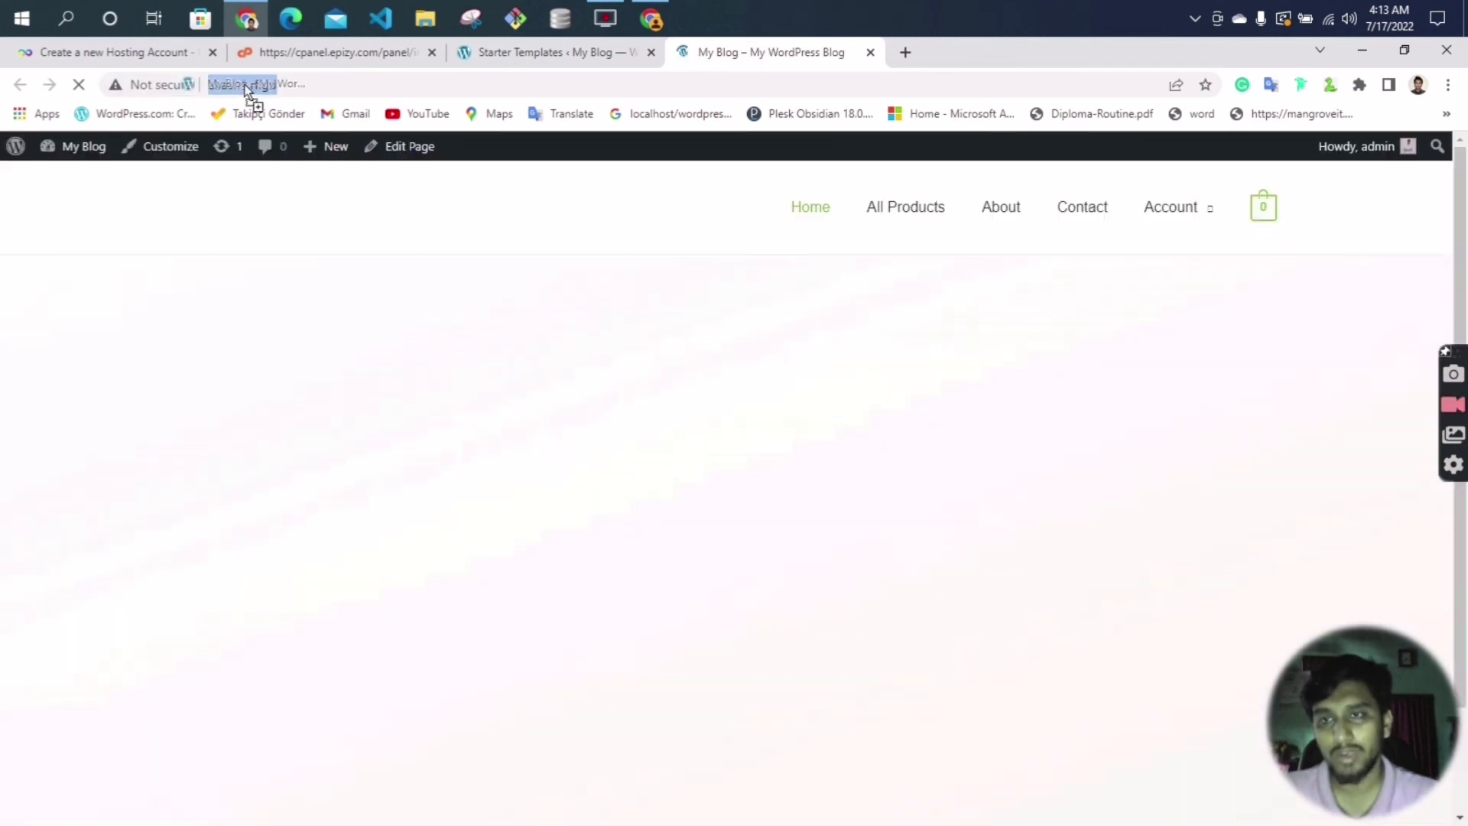
pyautogui.click(200, 91)
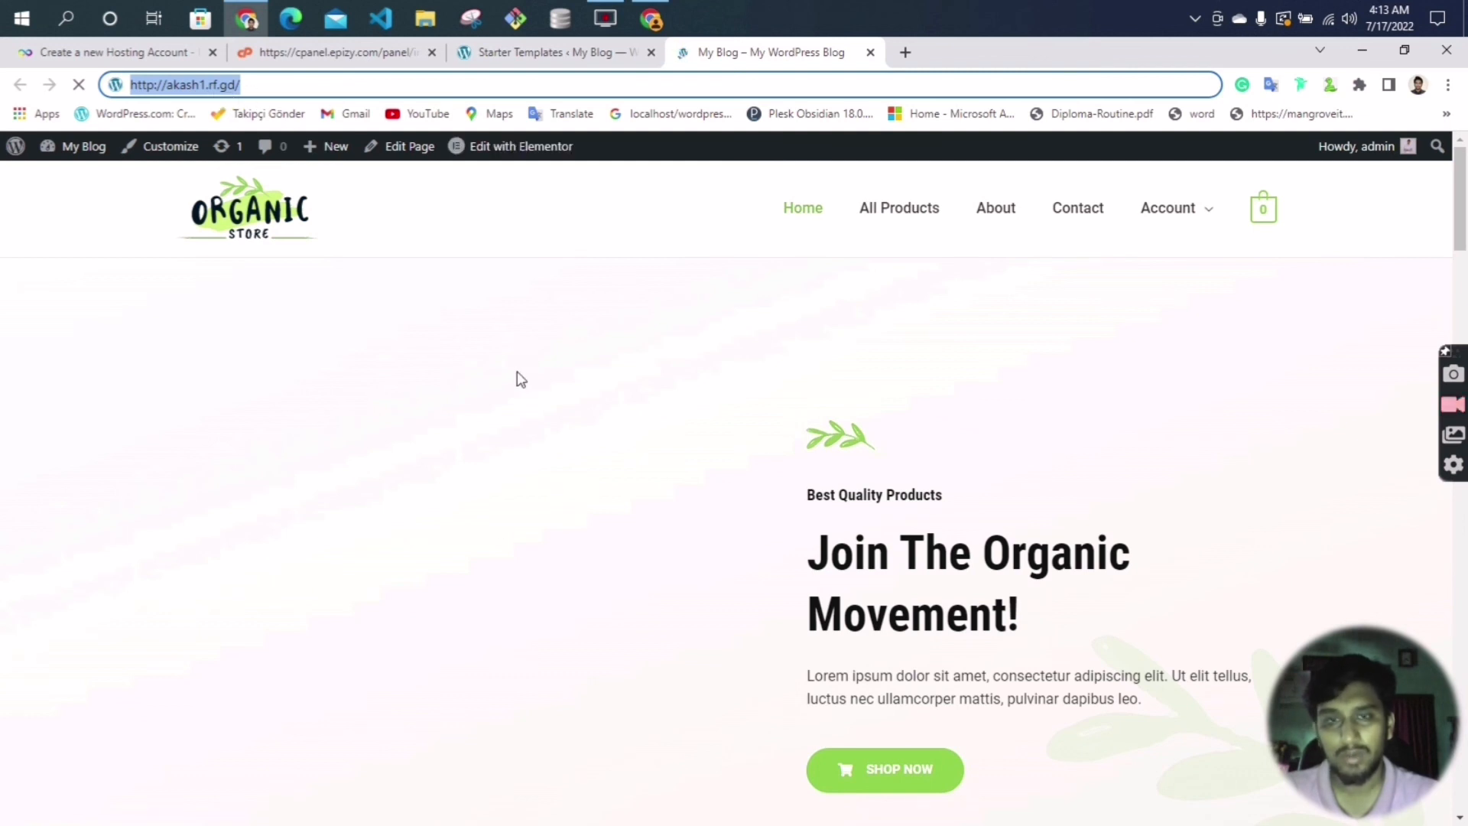
pyautogui.scroll(-20, 864, 672)
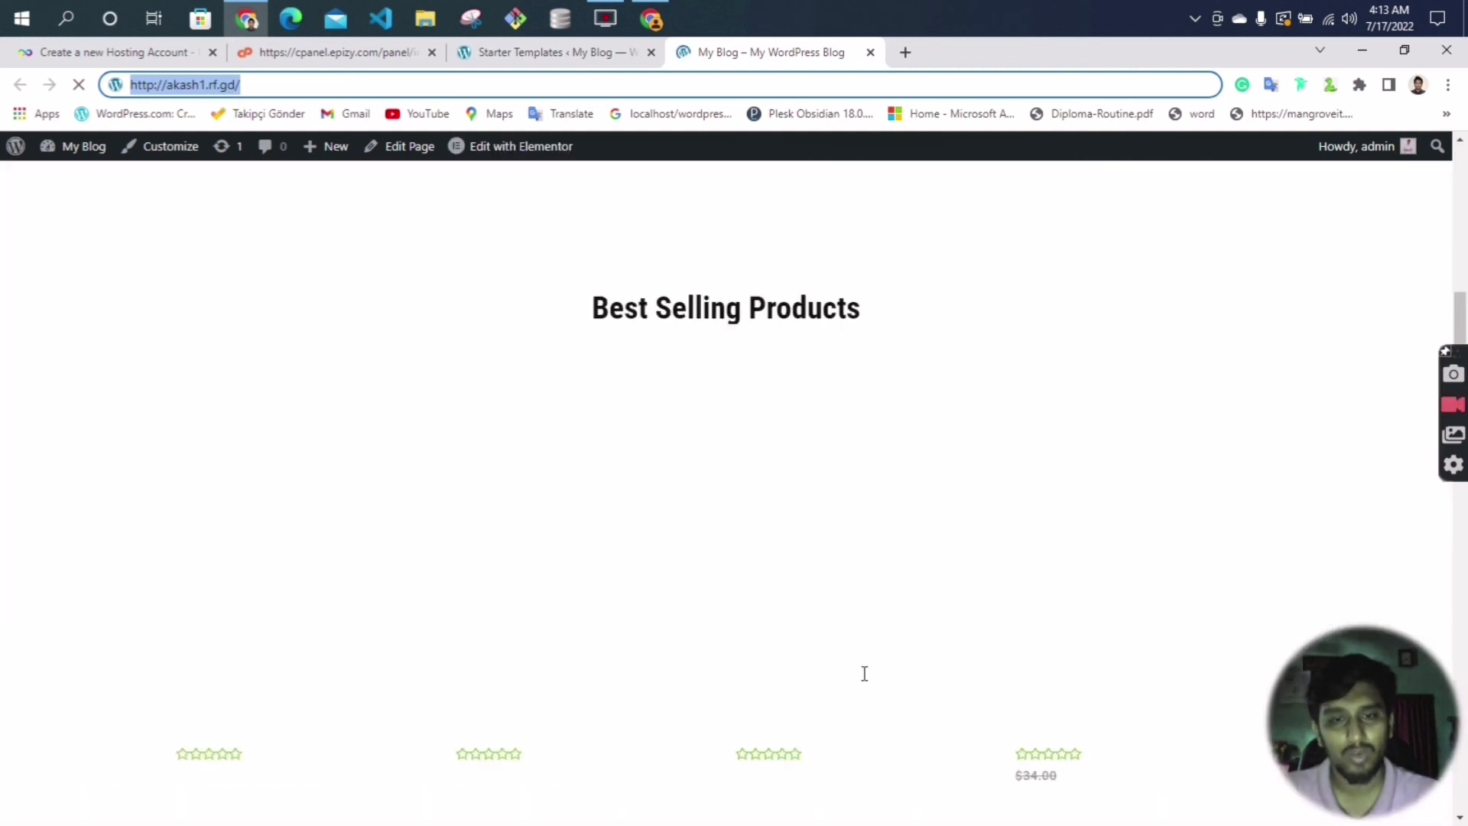
pyautogui.scroll(-20, 864, 673)
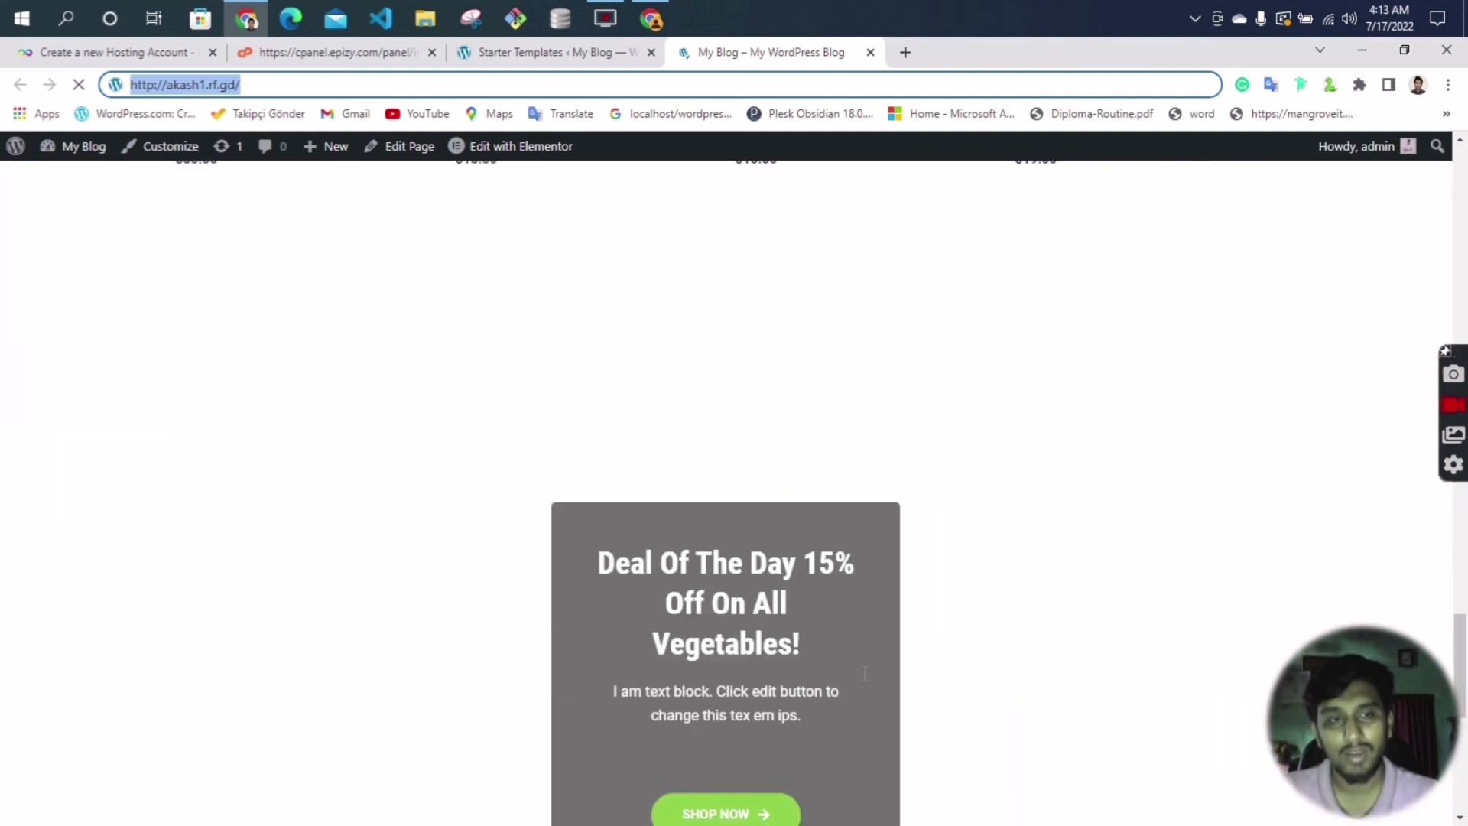
pyautogui.scroll(15, 864, 673)
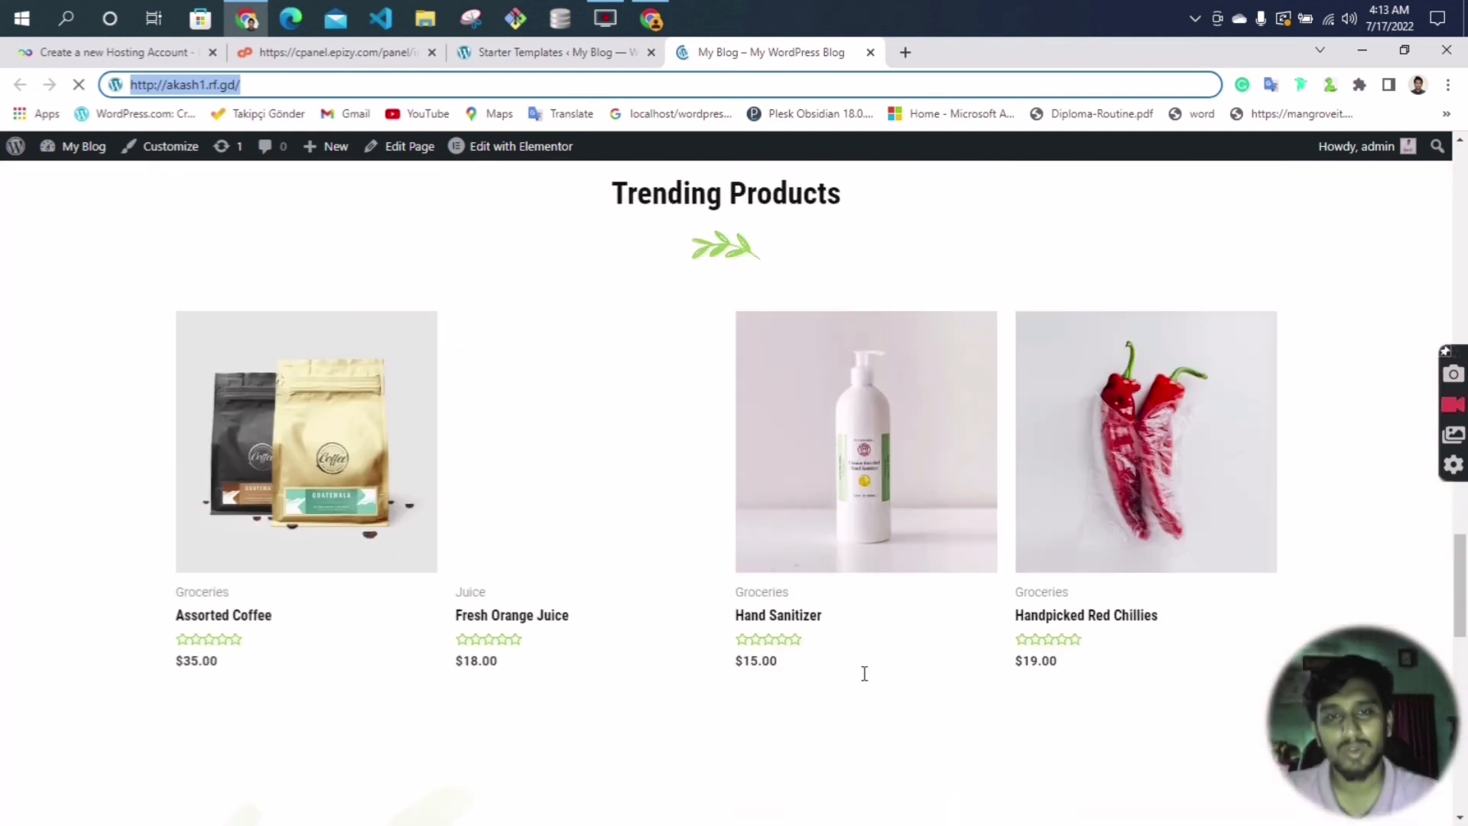
pyautogui.scroll(12, 864, 672)
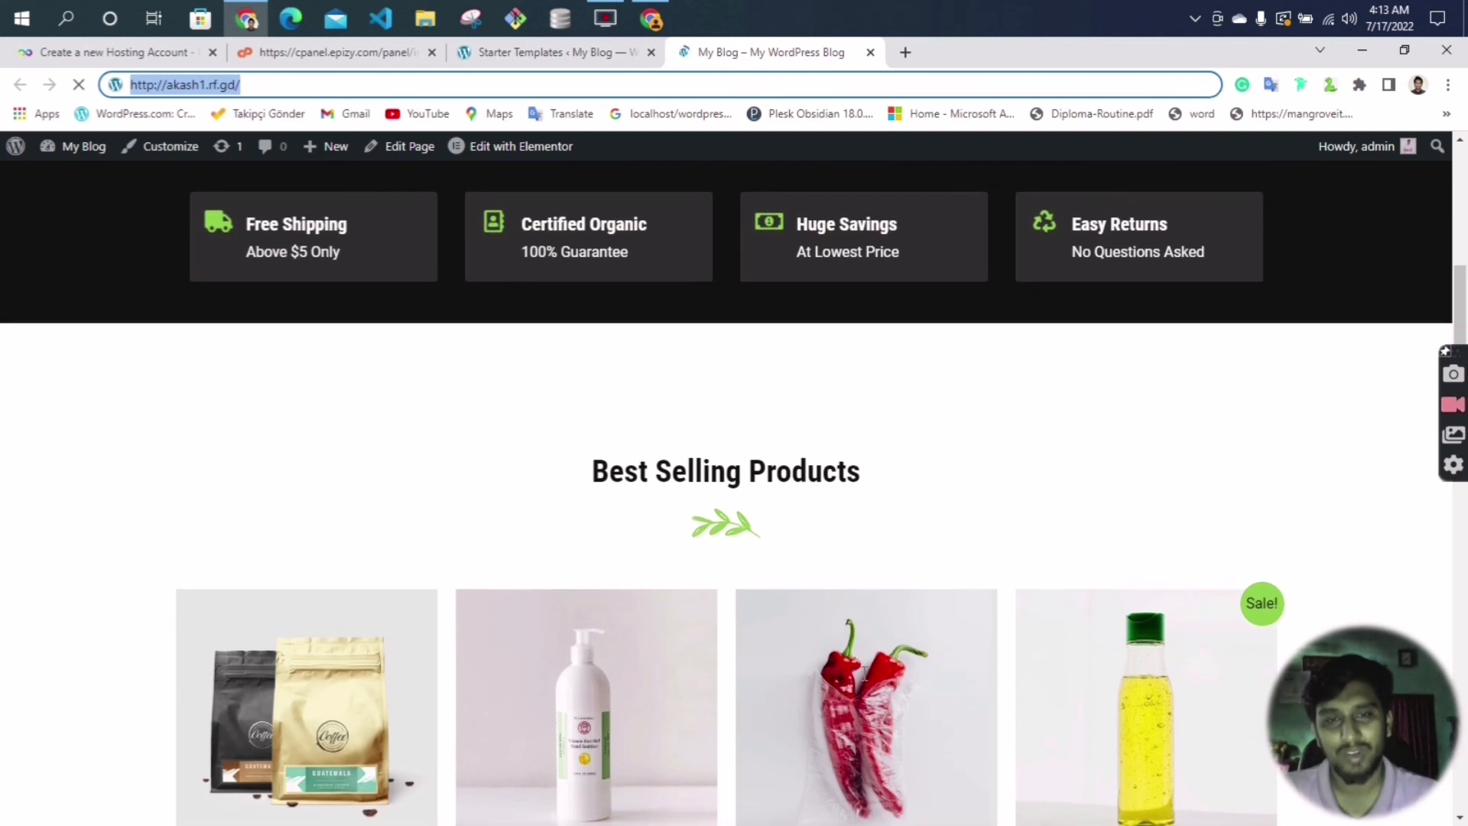
pyautogui.scroll(2, 863, 673)
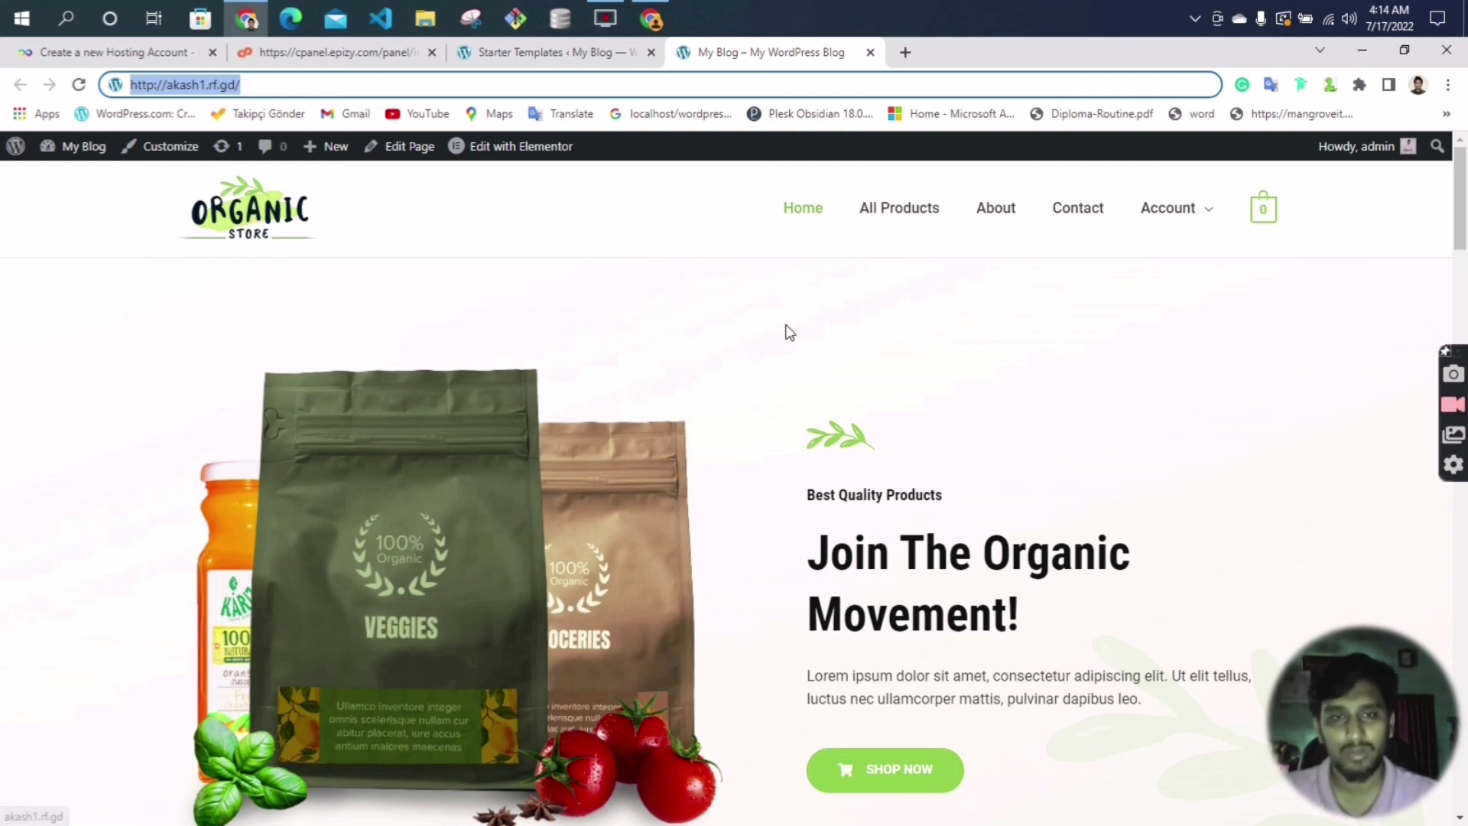
# Browse the Shop page's 12 products via All Products, then head back to Home
pyautogui.click(896, 213)
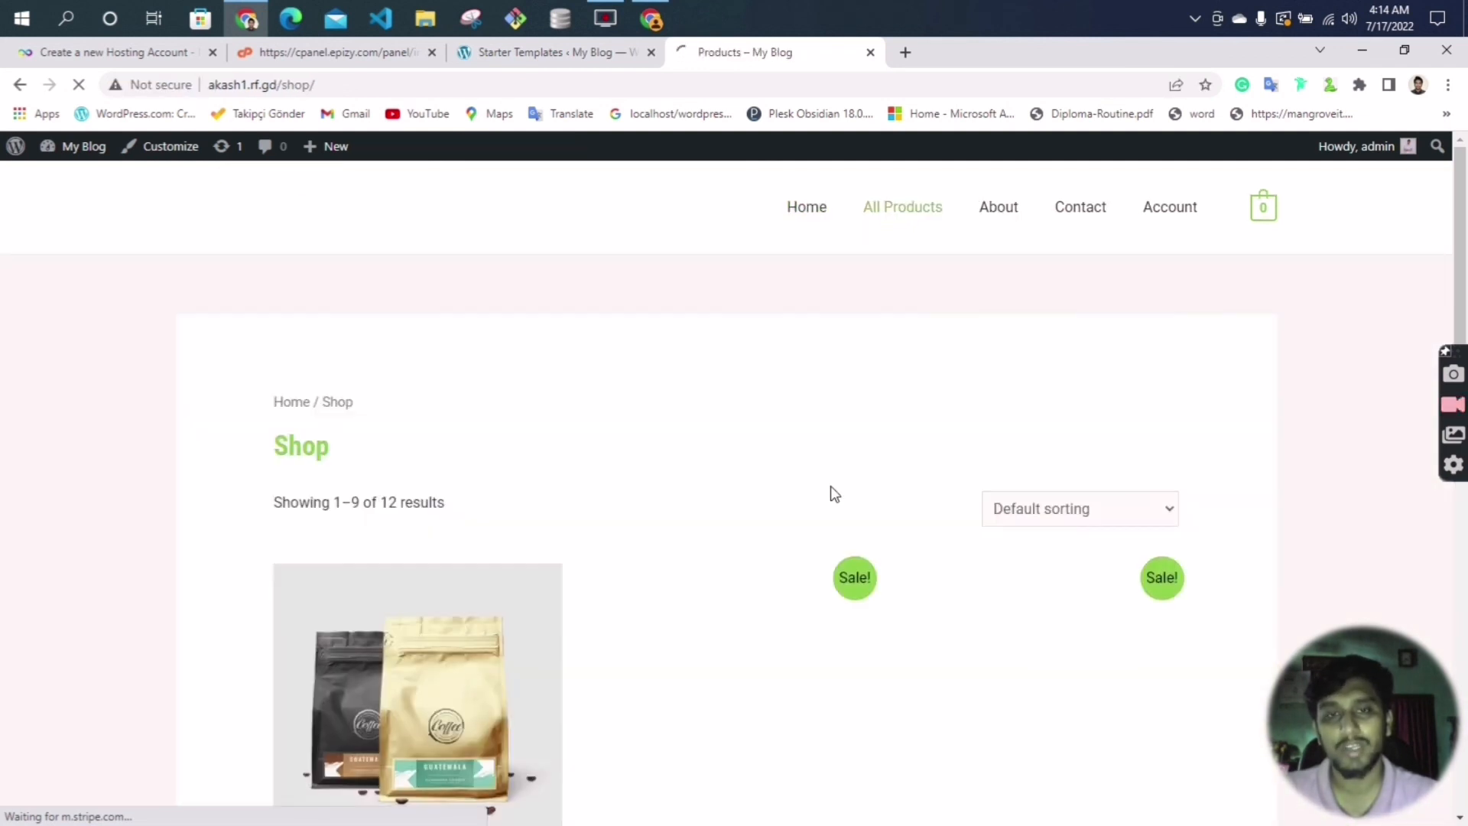
pyautogui.scroll(-3, 834, 493)
pyautogui.scroll(-4, 832, 495)
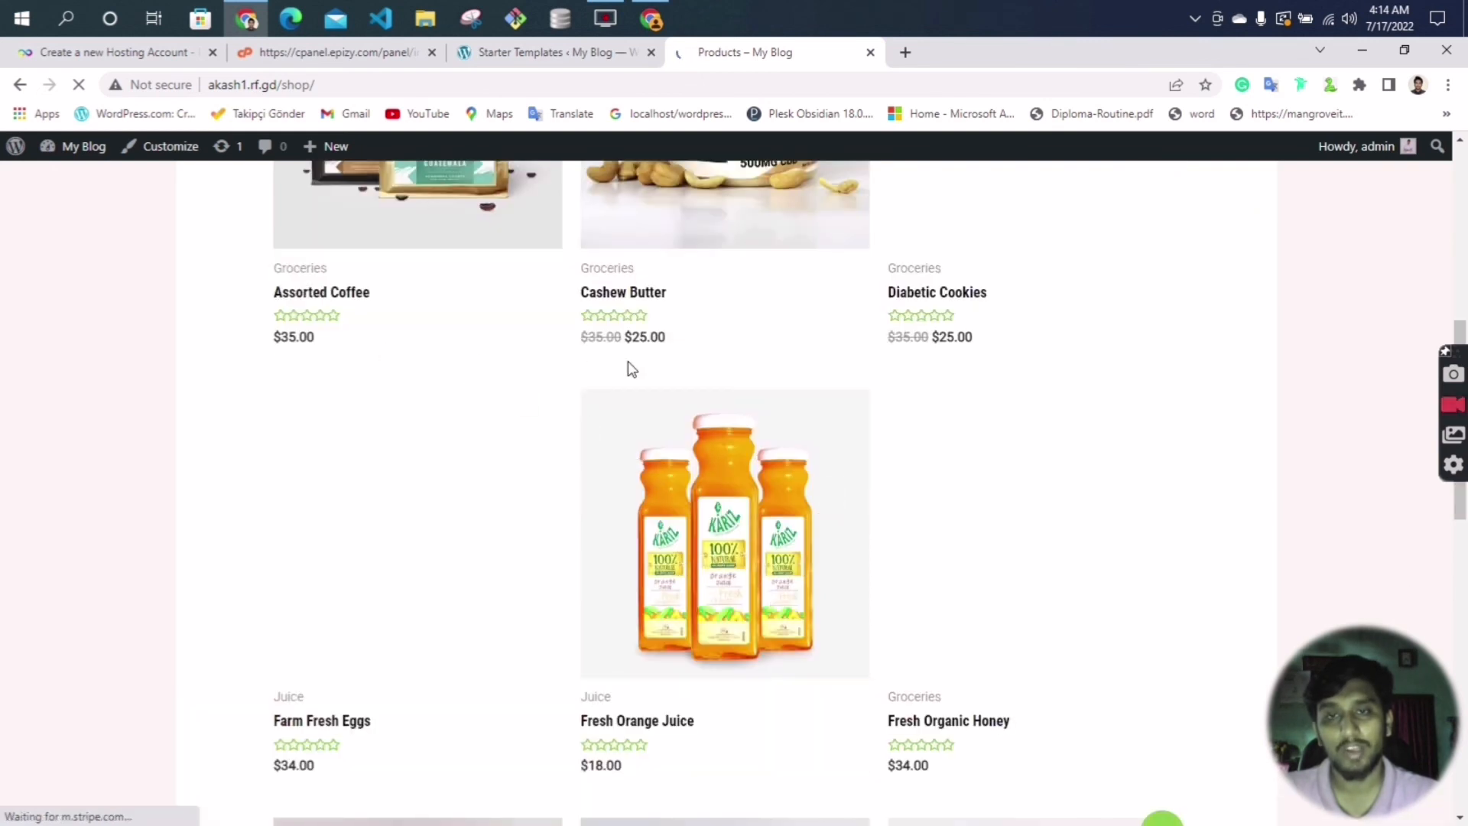
pyautogui.scroll(1, 629, 367)
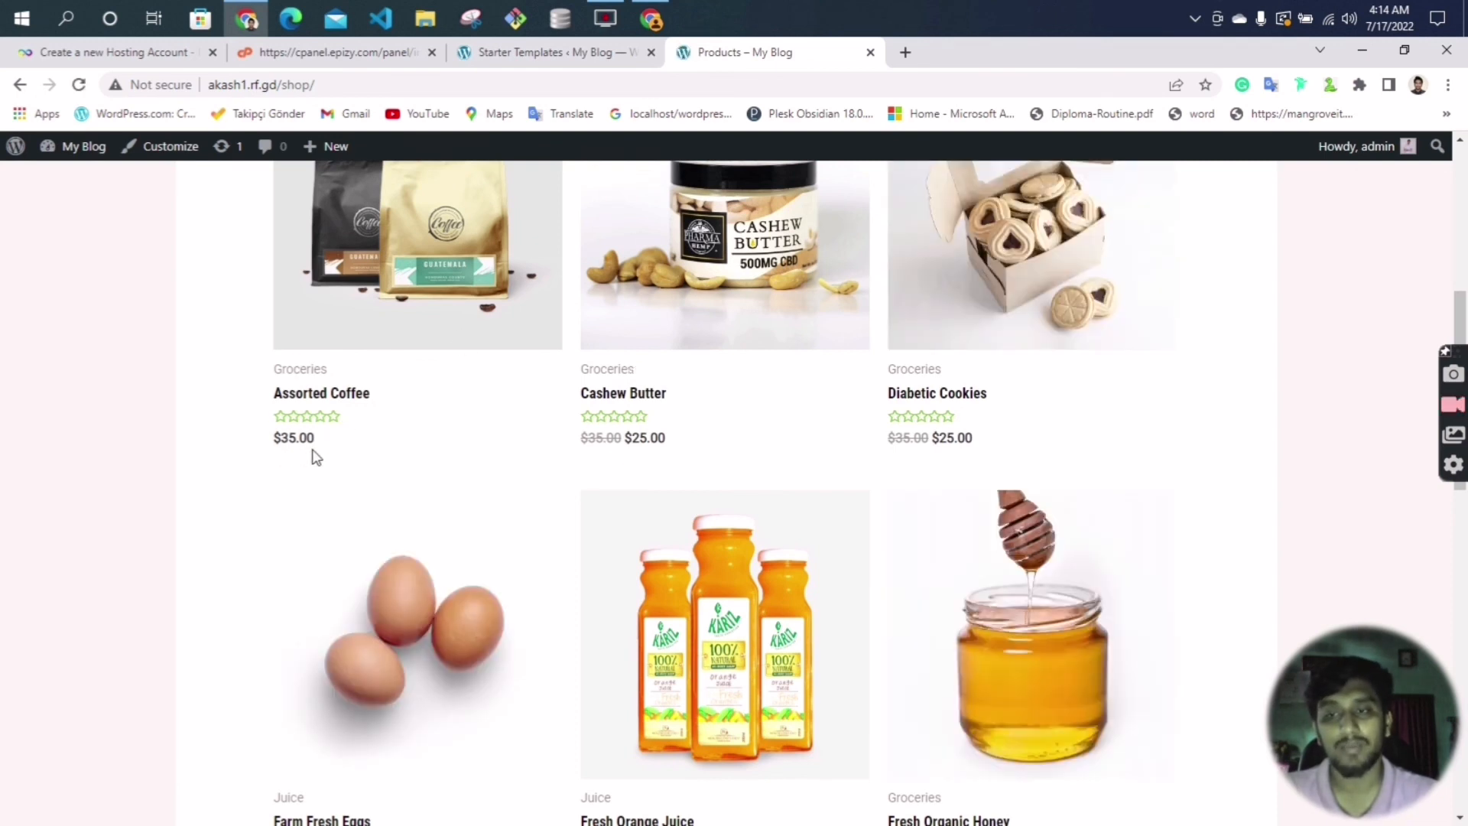
pyautogui.scroll(5, 350, 429)
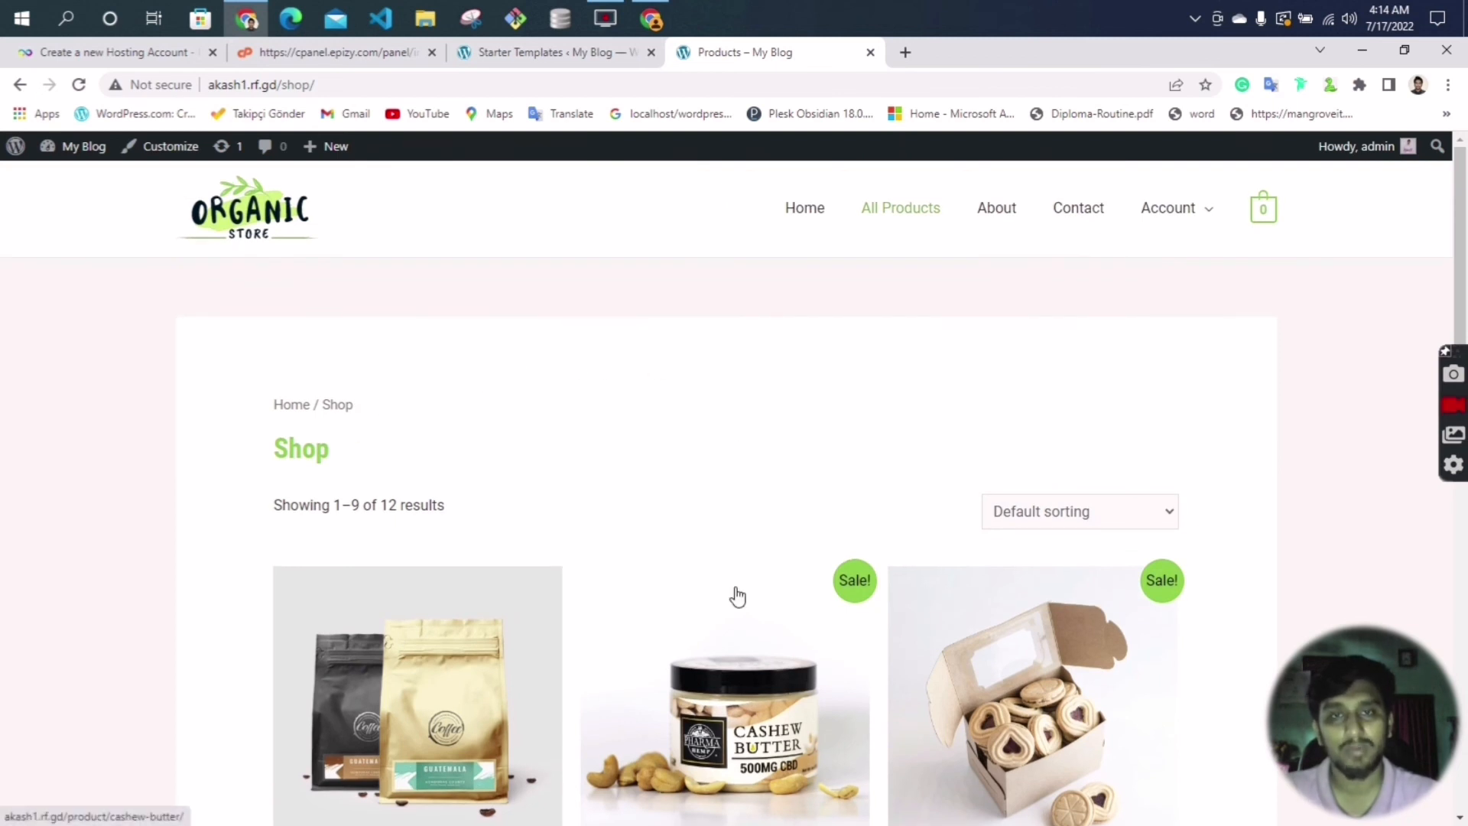
pyautogui.scroll(-2, 724, 512)
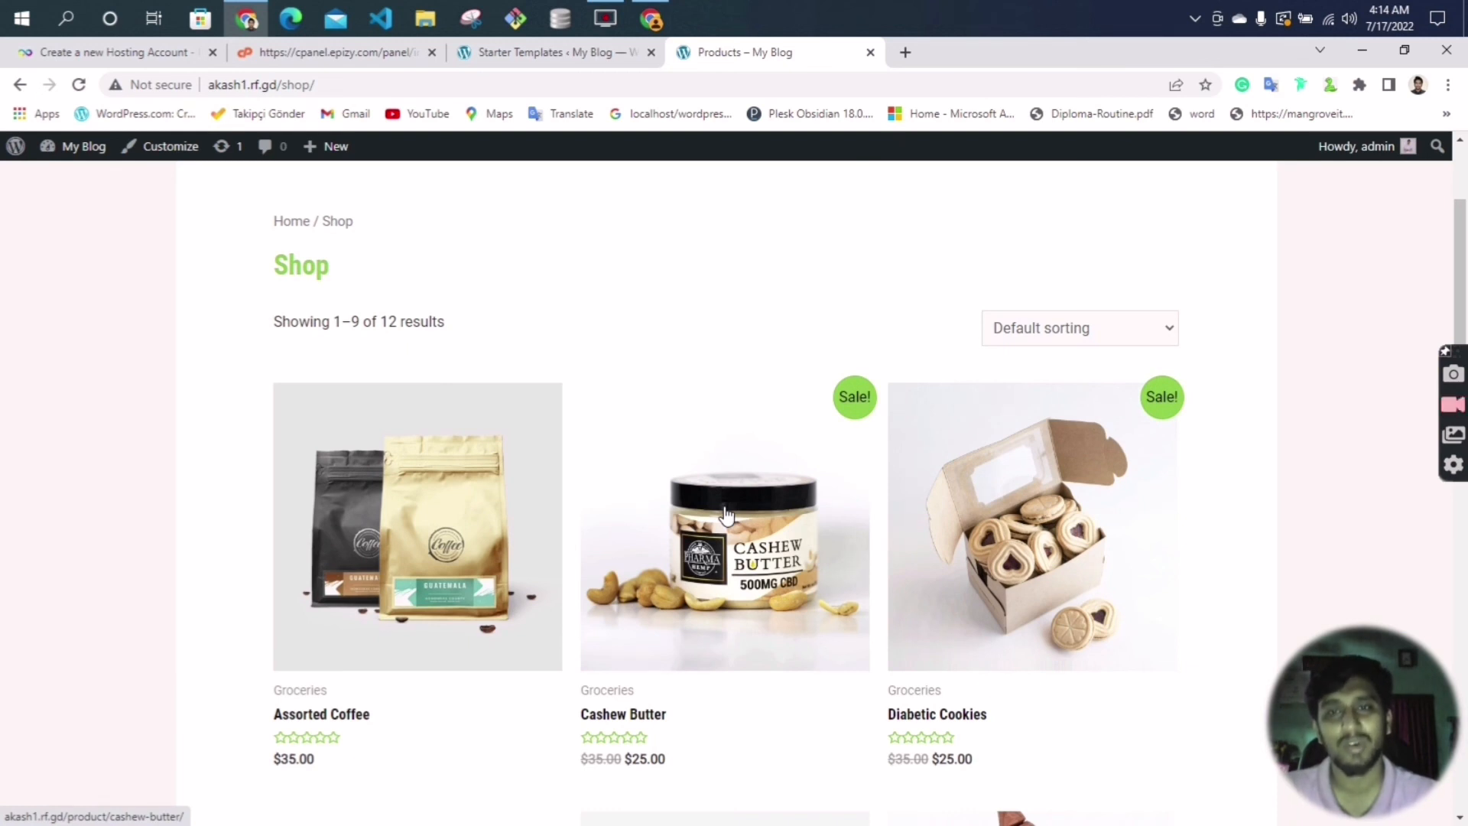
pyautogui.scroll(2, 727, 516)
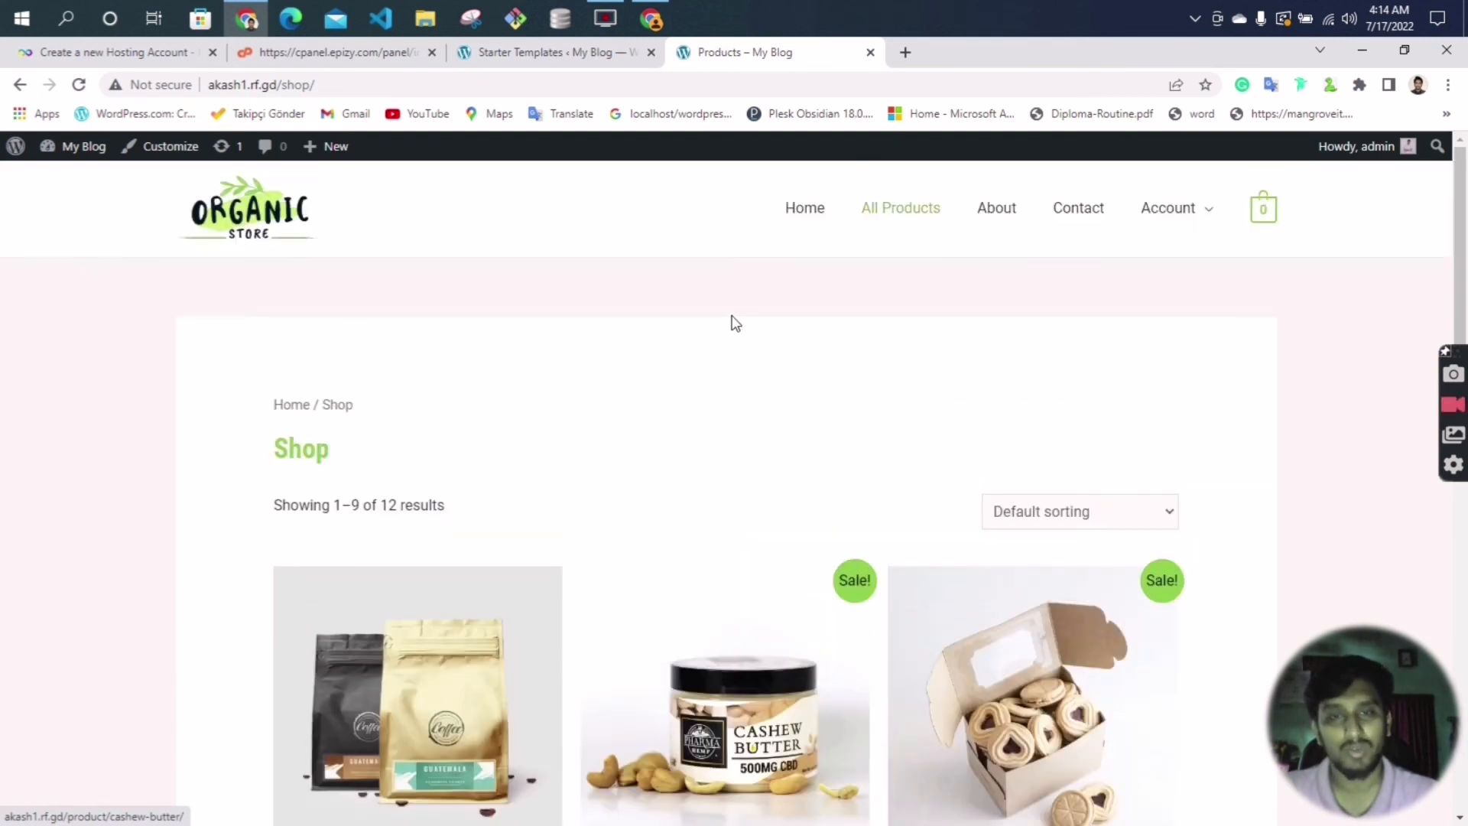
pyautogui.click(808, 227)
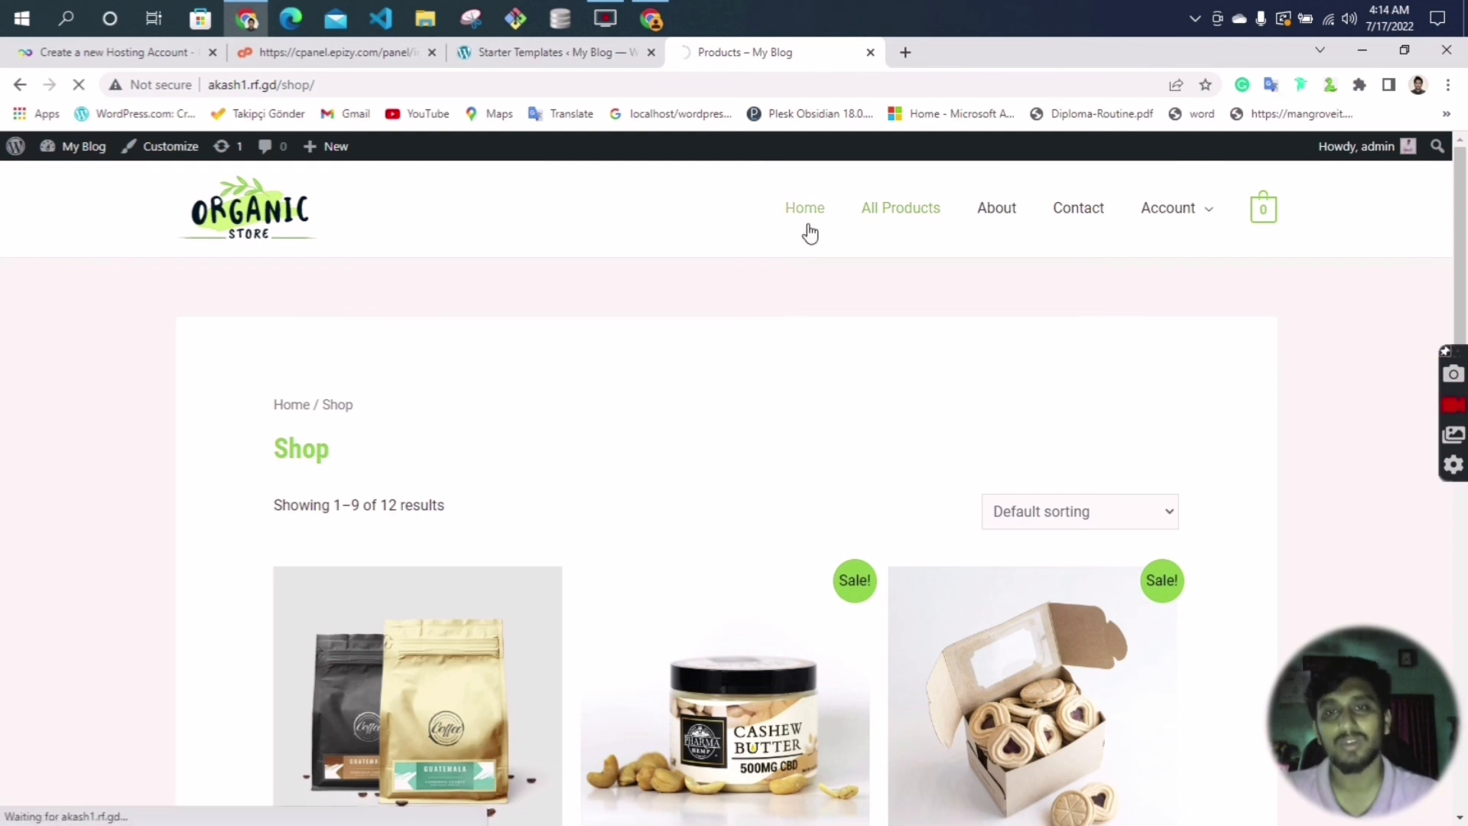